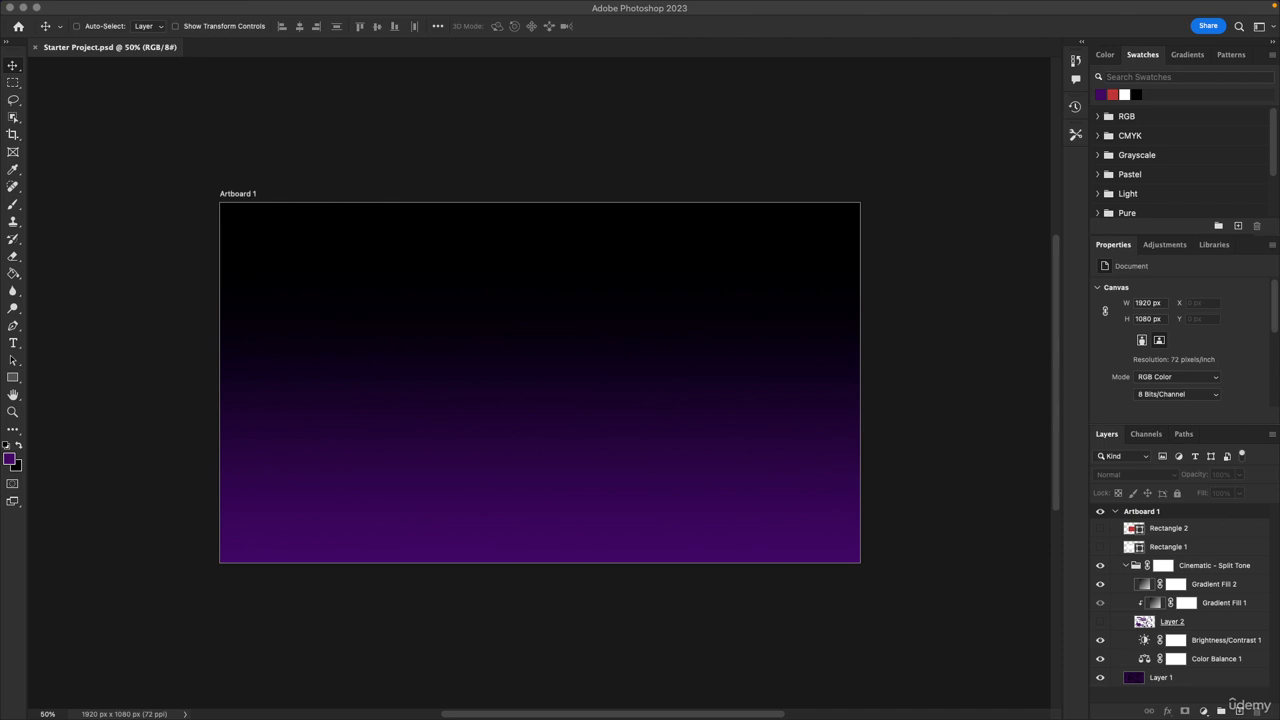
Add a new layer and draw a rectangle about 767 × 327 px in the artboard's upper half
{"action": "left_click", "coordinate": [167, 276]}
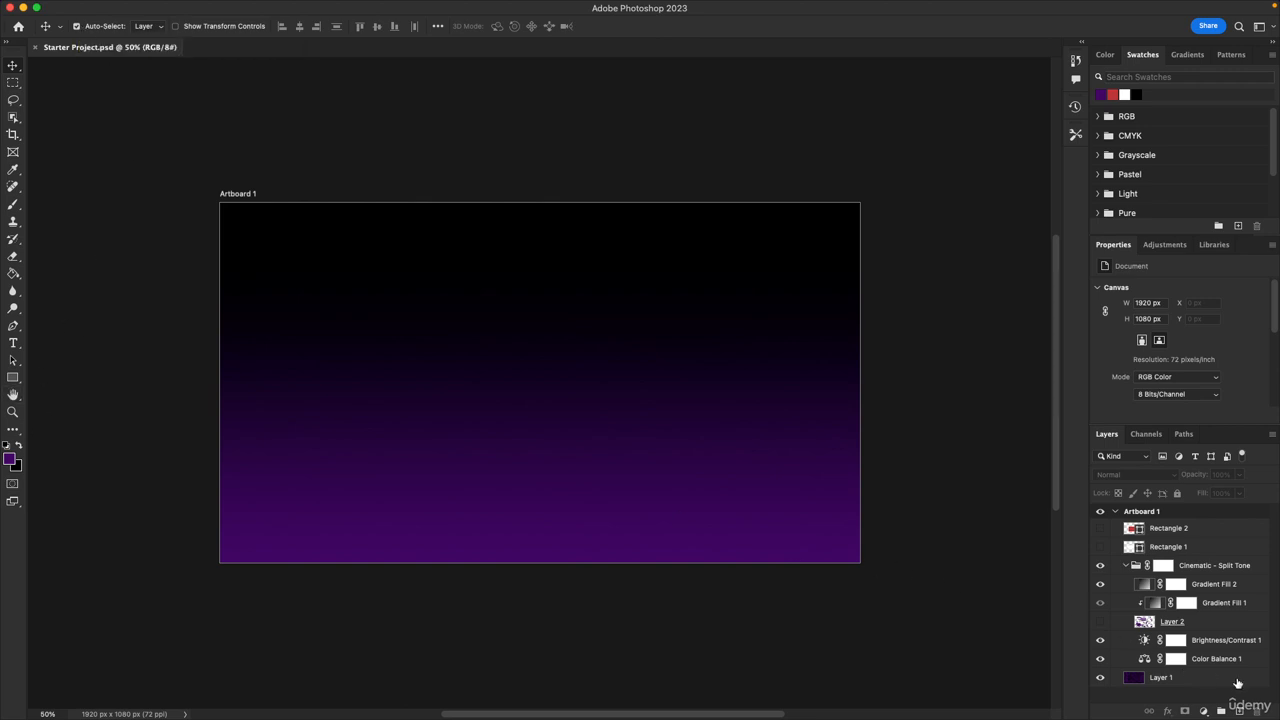
{"action": "left_click", "coordinate": [1237, 712]}
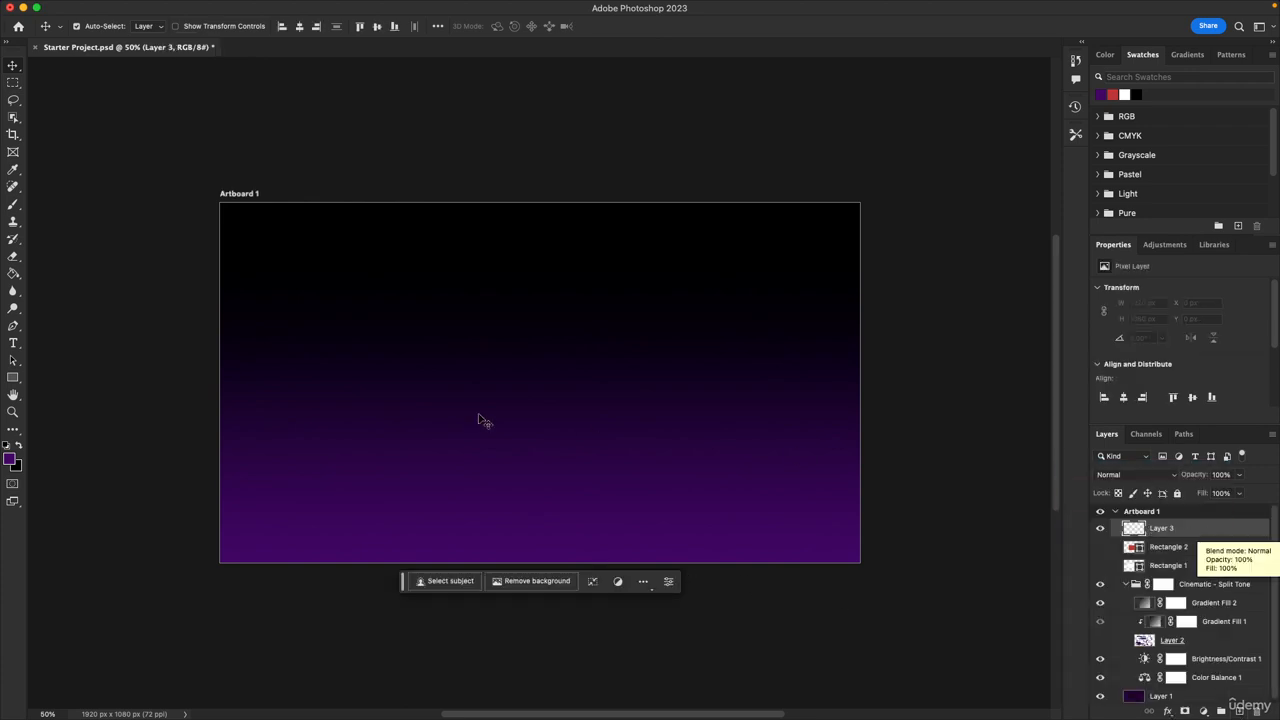
{"action": "left_click", "coordinate": [13, 378]}
{"action": "left_click_drag", "start_coordinate": [337, 275], "coordinate": [593, 383]}
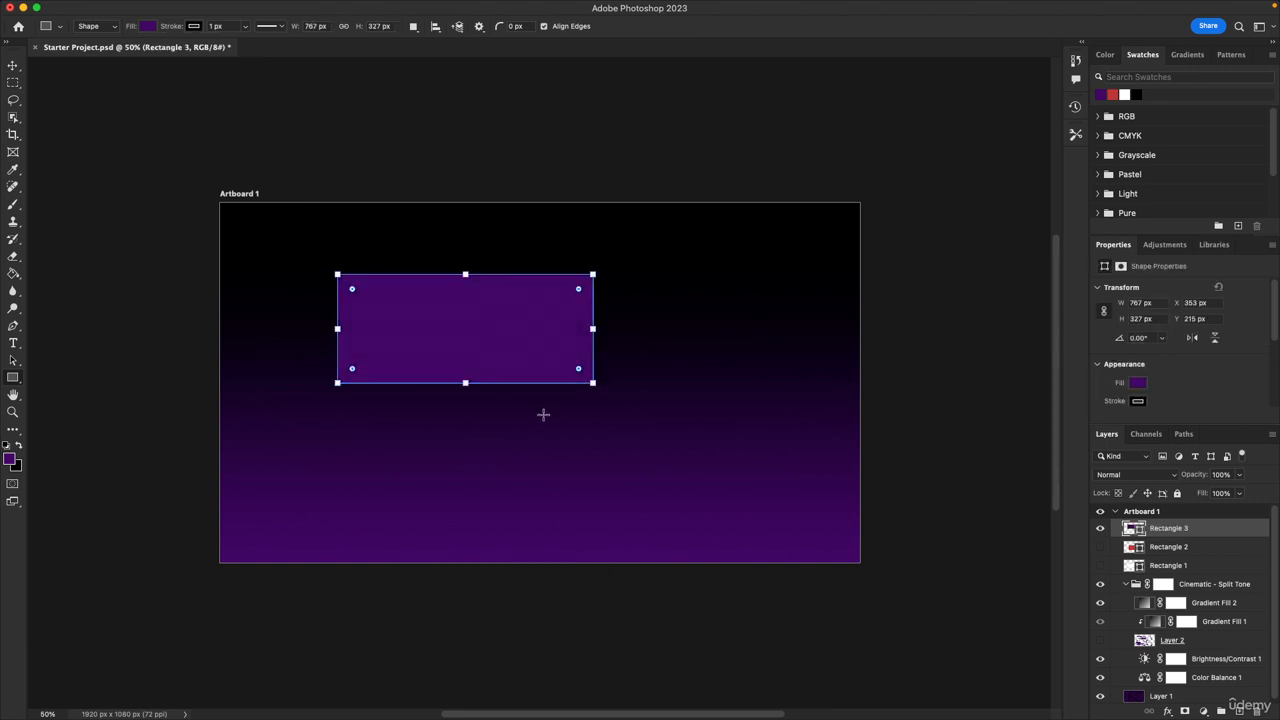
Set the rectangle's fill color to black, #000000
{"action": "left_click", "coordinate": [18, 446]}
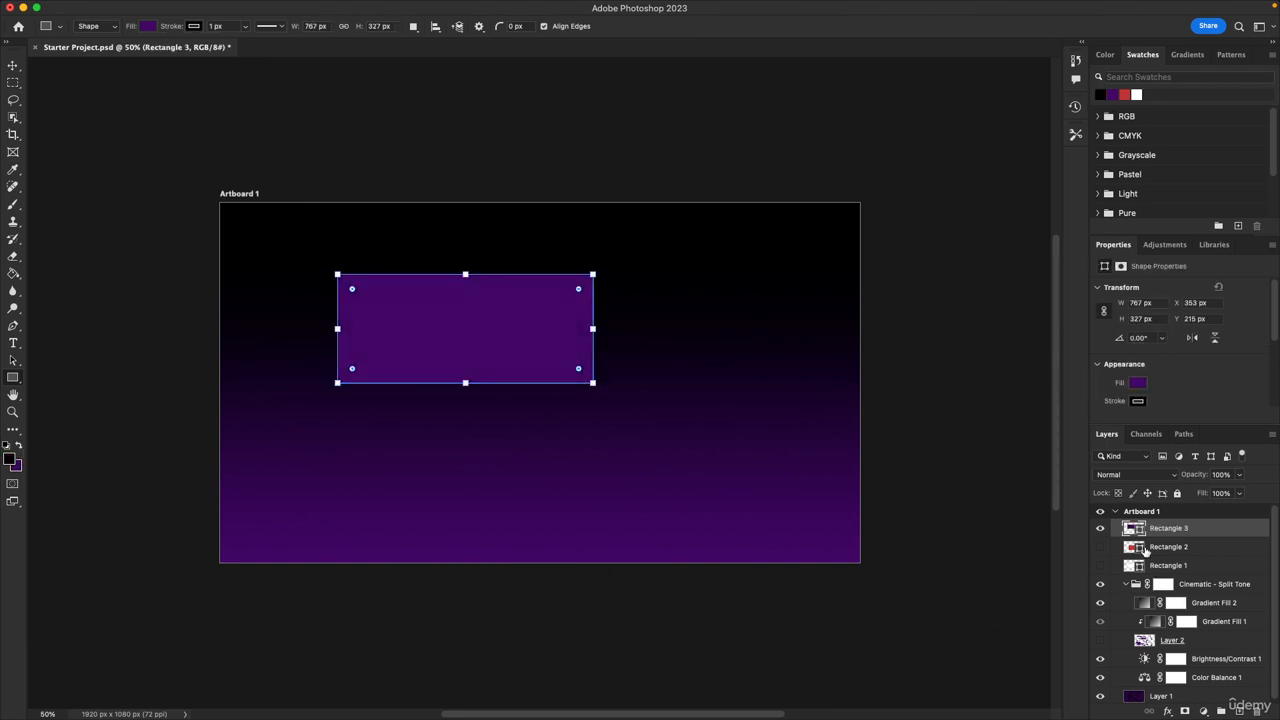
{"action": "double_click", "coordinate": [1140, 533]}
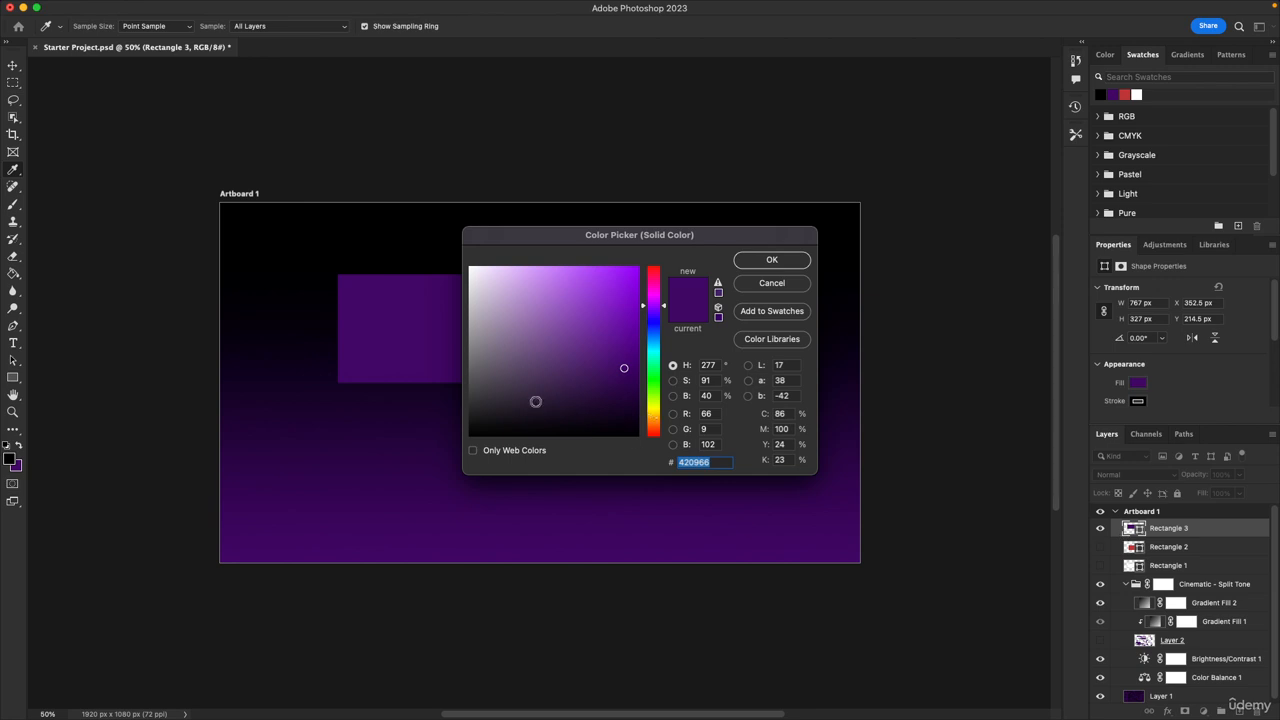
{"action": "left_click", "coordinate": [11, 456]}
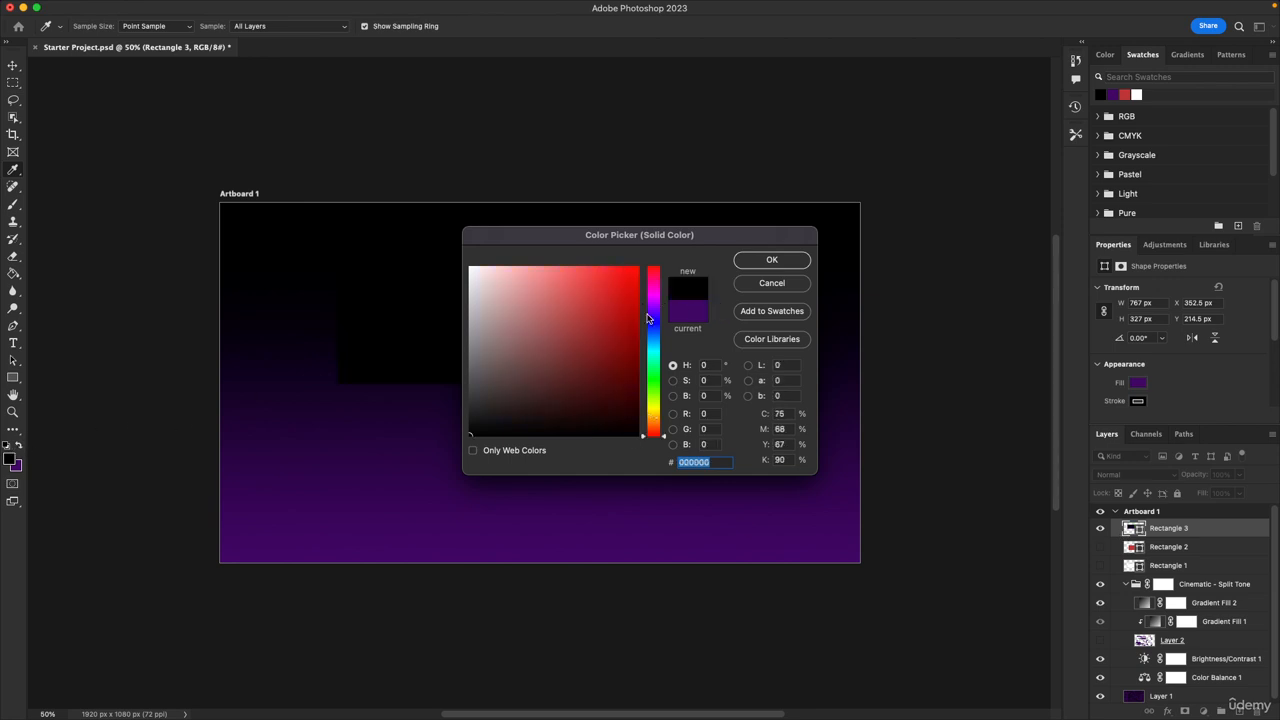
{"action": "left_click", "coordinate": [768, 260]}
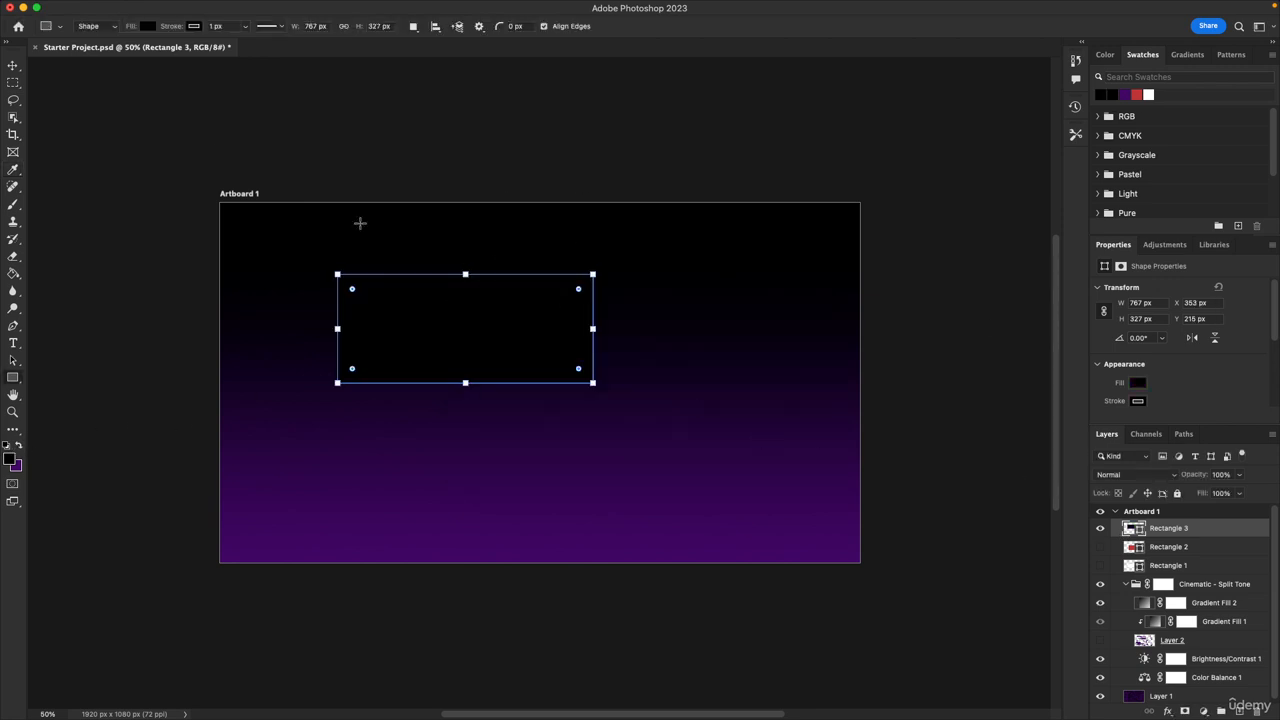
Move the black rectangle down toward the artboard's lower middle
{"action": "left_click", "coordinate": [15, 66]}
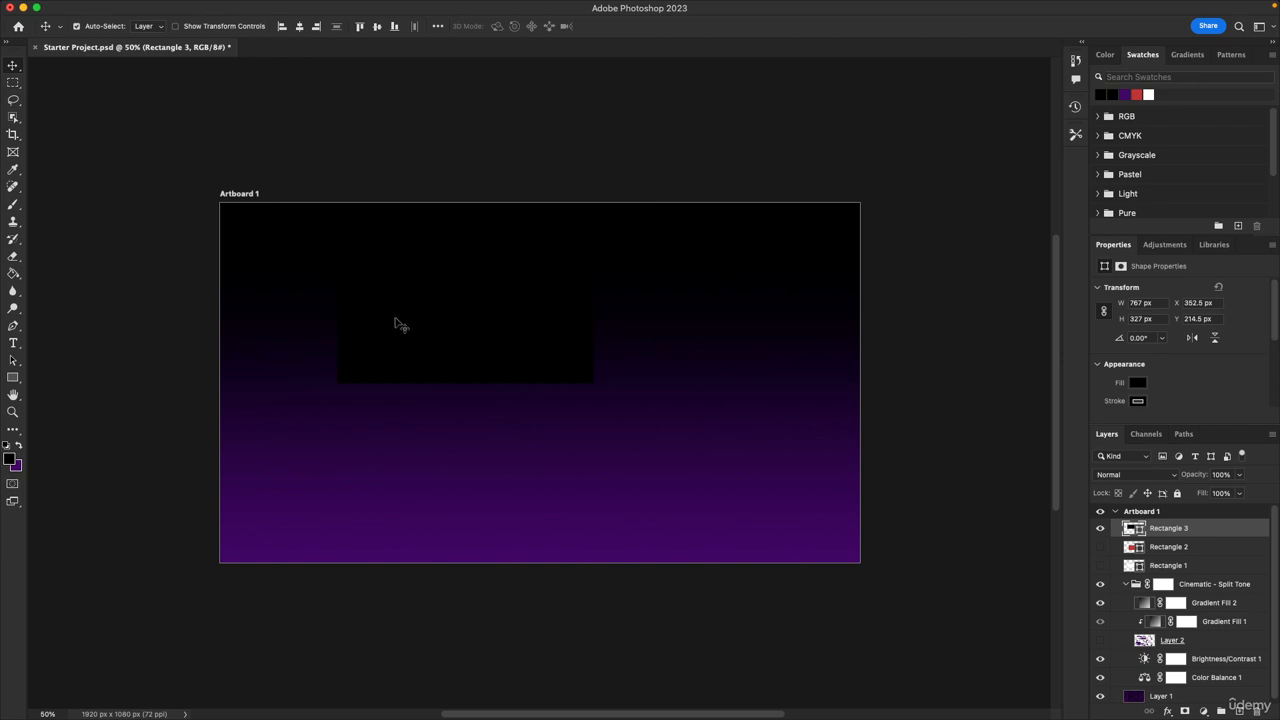
{"action": "left_click_drag", "start_coordinate": [405, 332], "coordinate": [505, 482]}
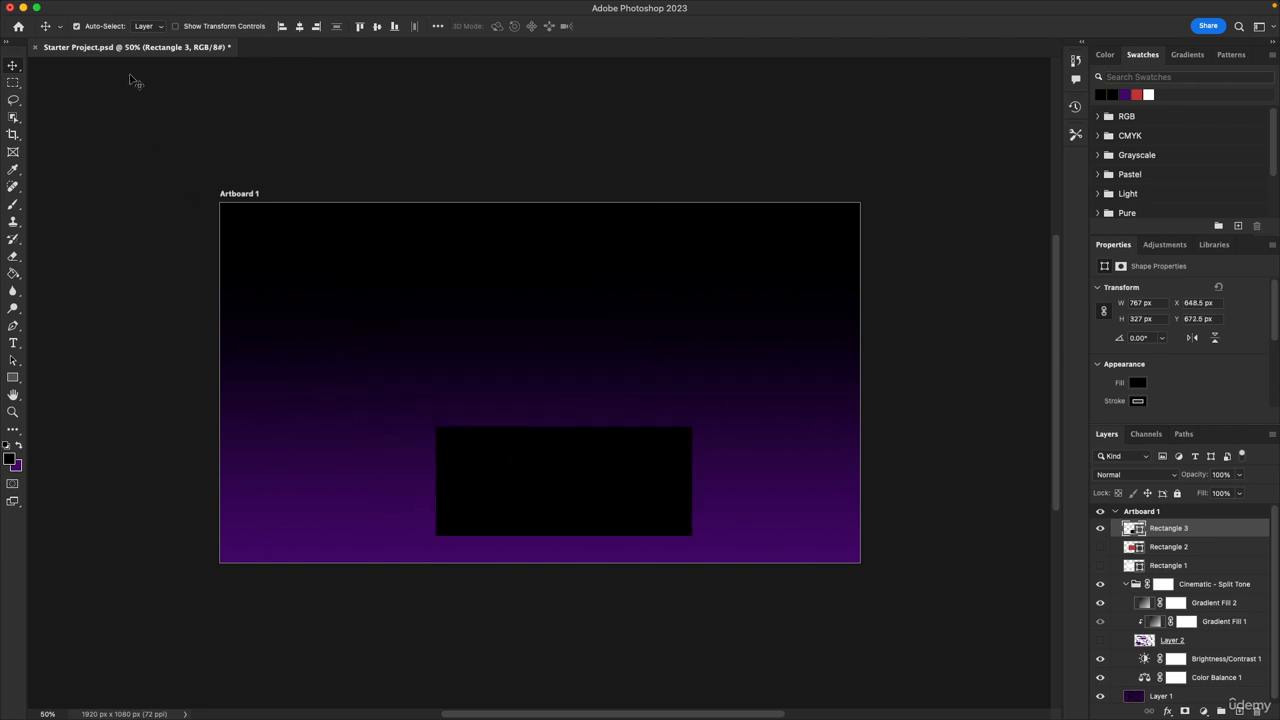
Select layers by clicking the rectangle and the gradient background on the canvas in turn
{"action": "left_click", "coordinate": [278, 355]}
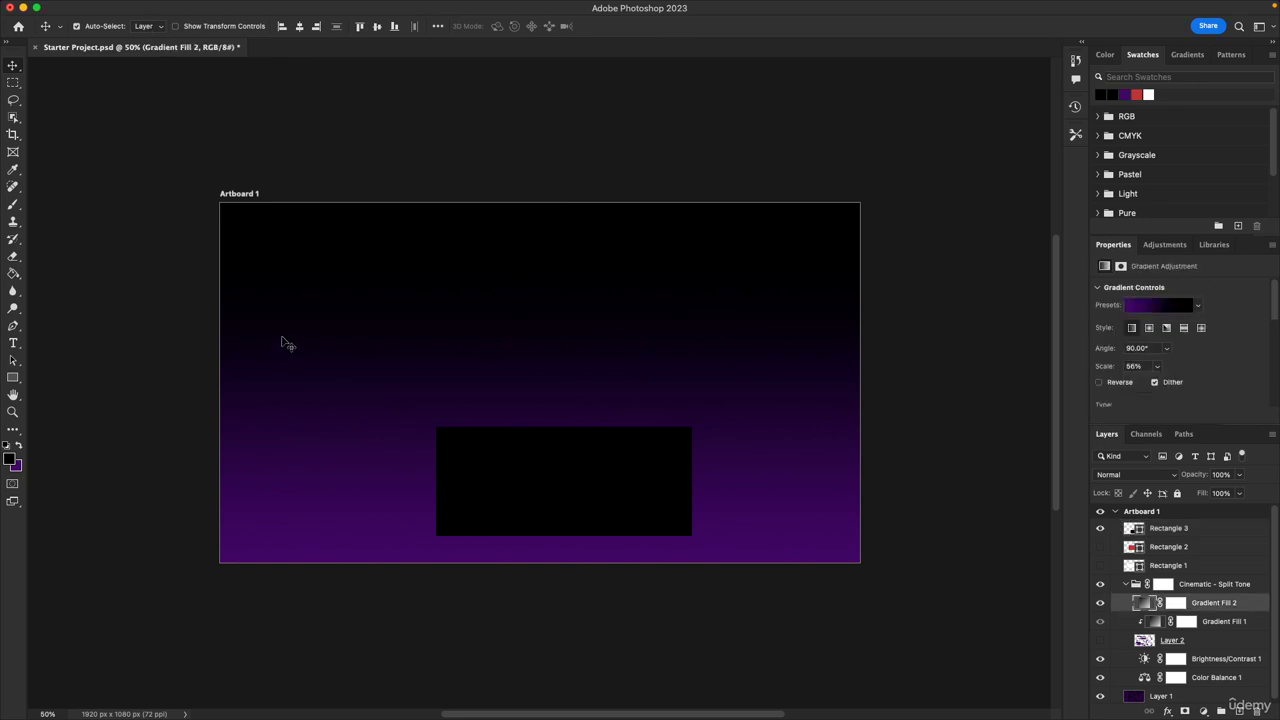
{"action": "left_click", "coordinate": [675, 498]}
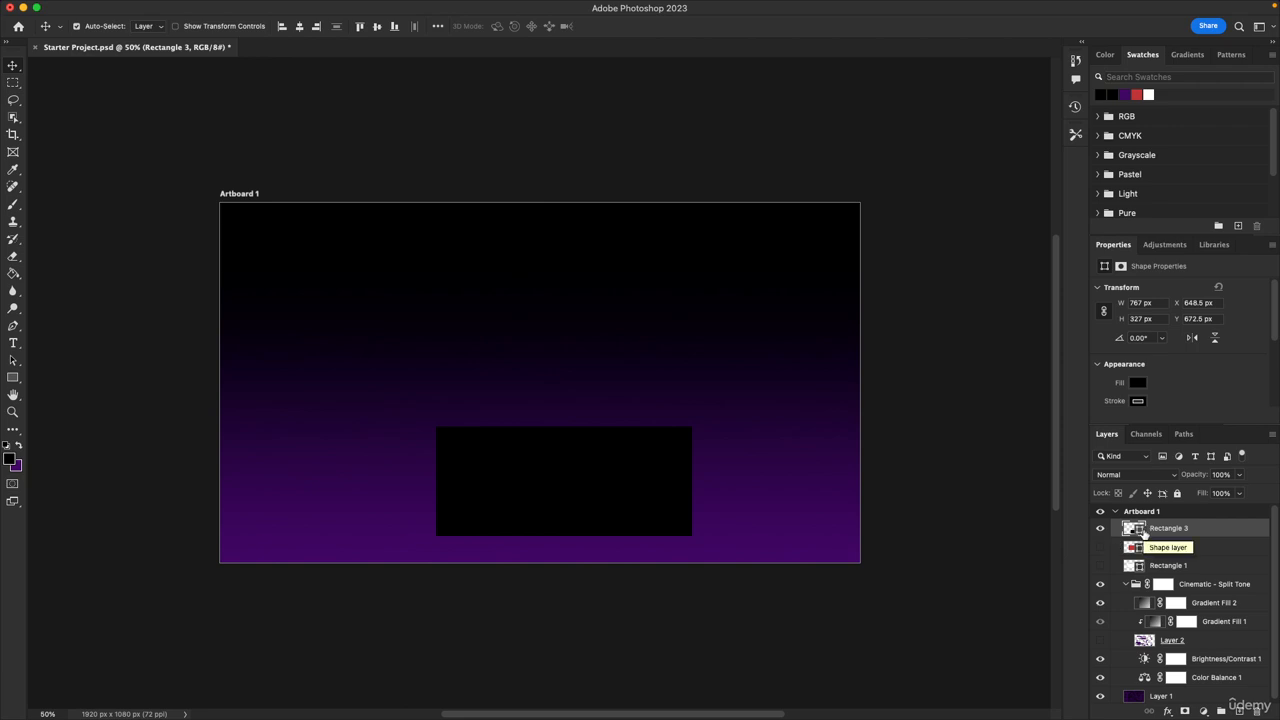
{"action": "left_click", "coordinate": [521, 354]}
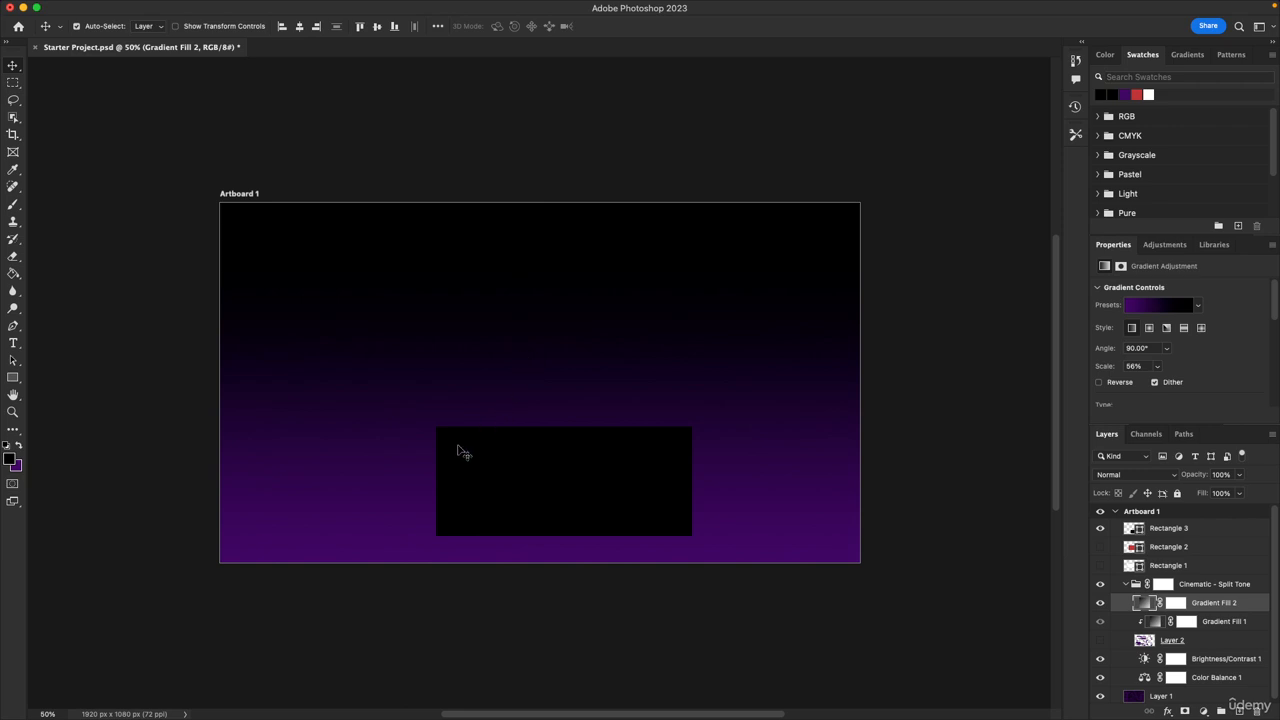
{"action": "left_click", "coordinate": [530, 463]}
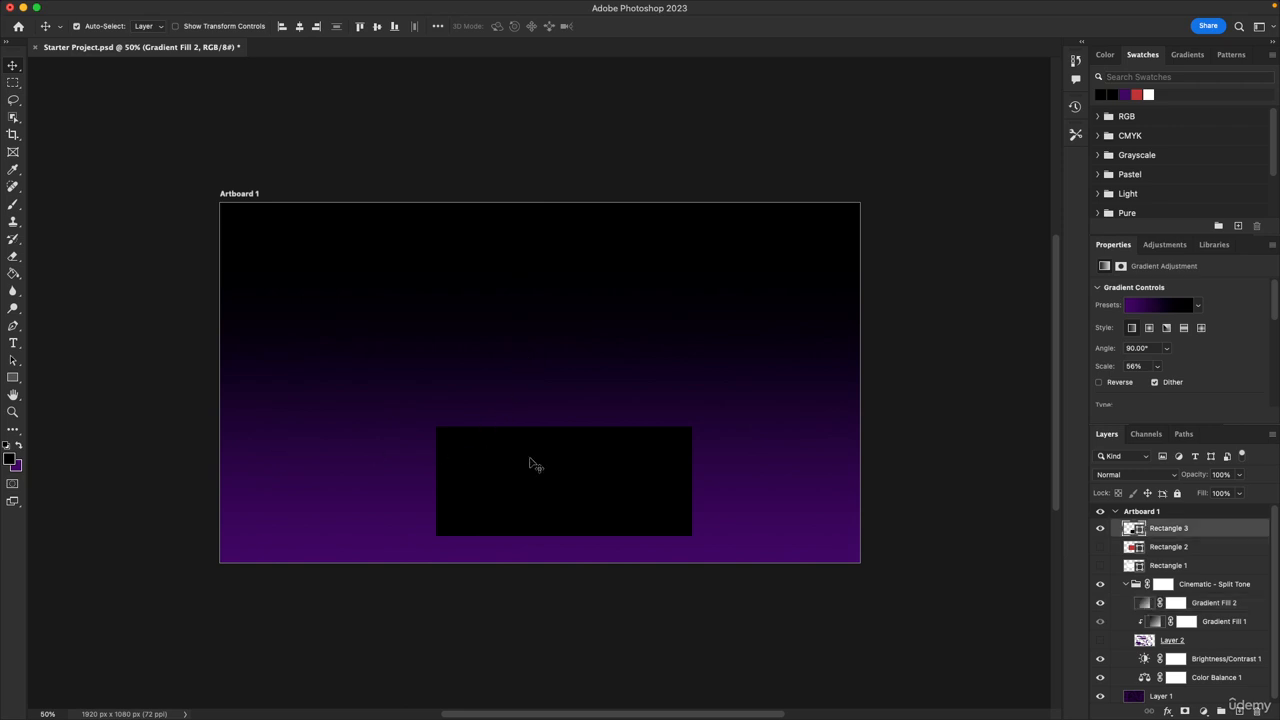
{"action": "left_click", "coordinate": [410, 486]}
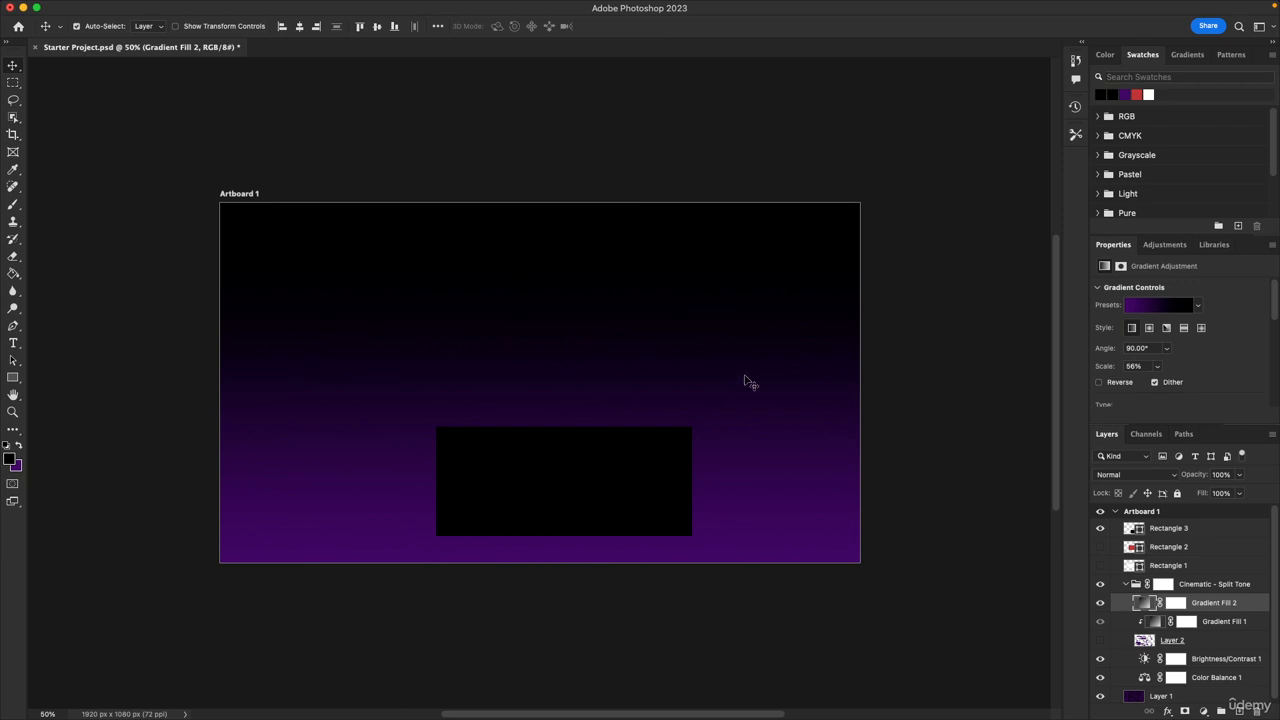
Save the document, reposition the black rectangle near the artboard's center, and save again
{"action": "key", "text": "super+s"}
{"action": "left_click_drag", "start_coordinate": [580, 466], "coordinate": [422, 418]}
{"action": "left_click_drag", "start_coordinate": [655, 506], "coordinate": [669, 366]}
{"action": "left_click", "coordinate": [1167, 537]}
{"action": "left_click_drag", "start_coordinate": [634, 457], "coordinate": [542, 427]}
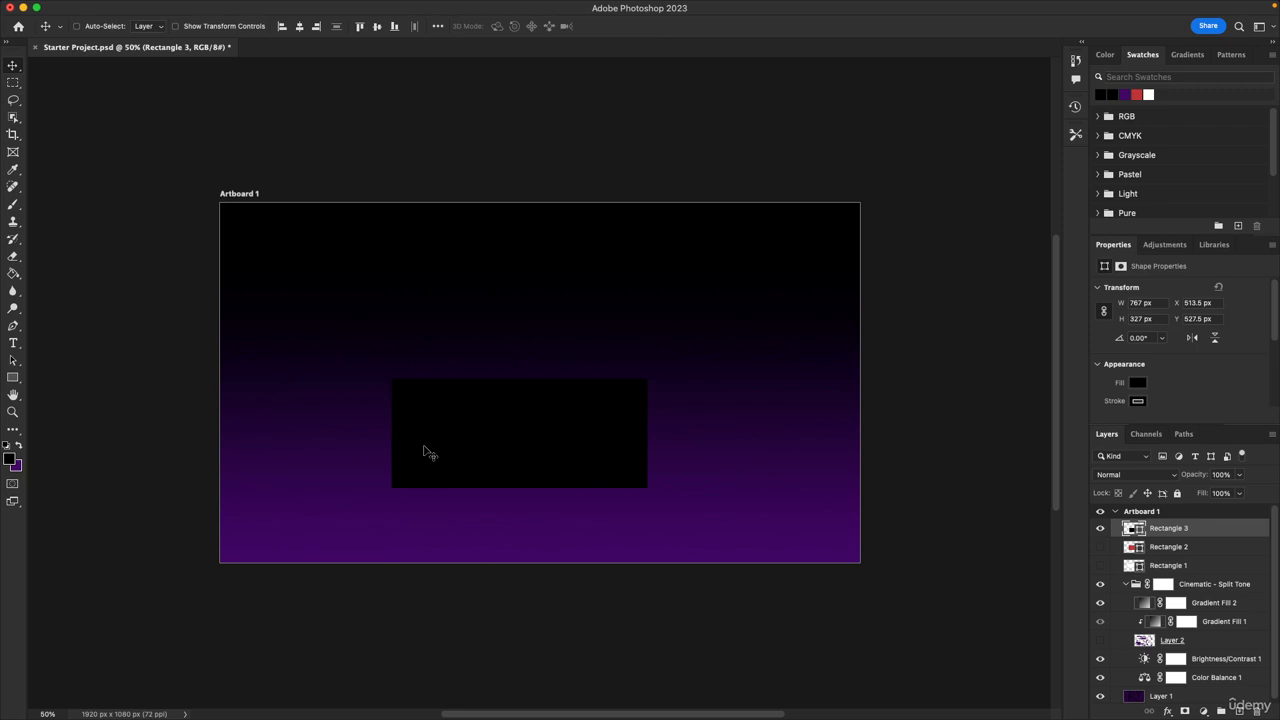
{"action": "key", "text": "super+s"}
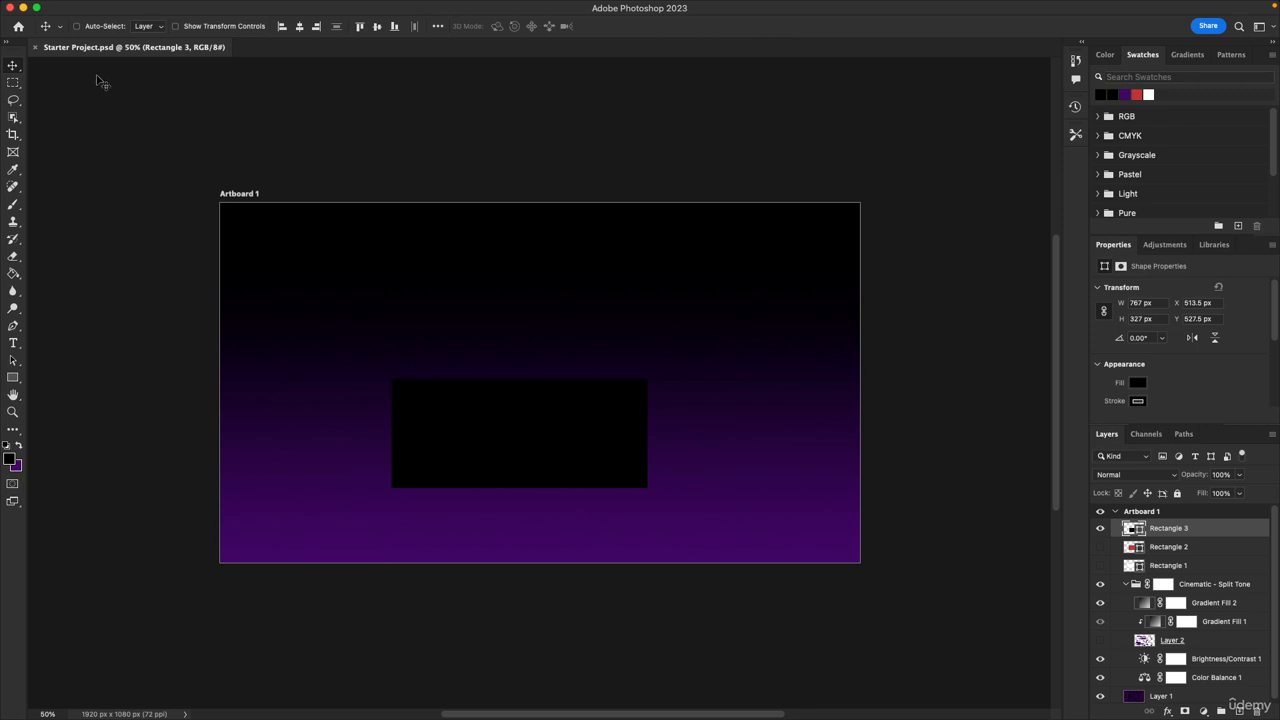
Make a single-column selection near the artboard's left edge with the Single Column Marquee Tool
{"action": "left_click", "coordinate": [12, 86]}
{"action": "right_click", "coordinate": [12, 86]}
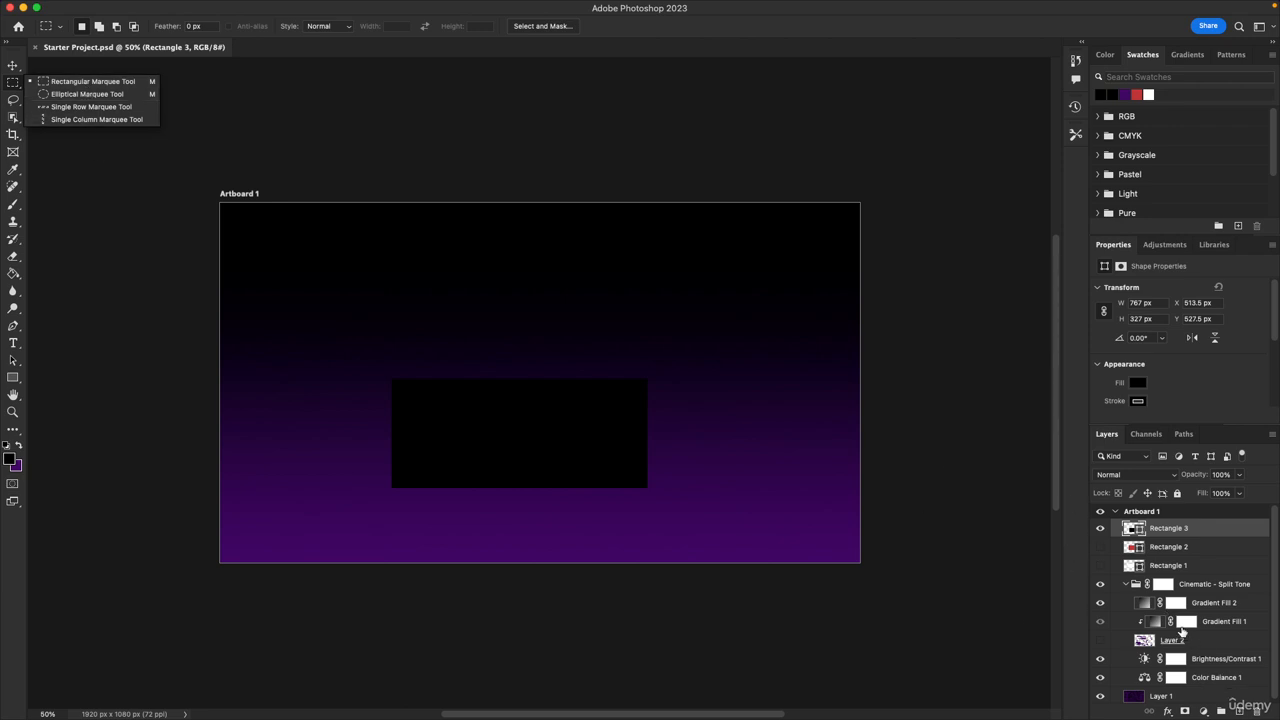
{"action": "left_click", "coordinate": [72, 119]}
{"action": "left_click", "coordinate": [289, 352]}
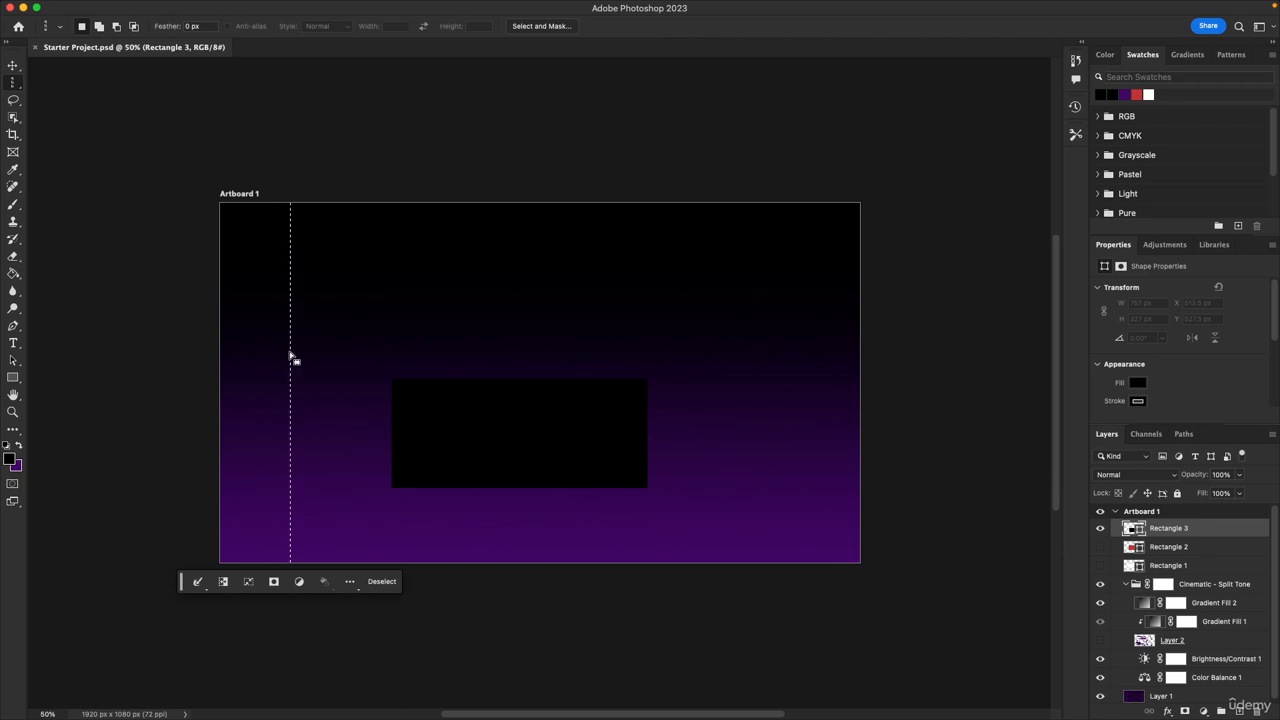
Select the Cinematic – Split Tone group's layer mask, apply the column line to it, and deselect
{"action": "left_click", "coordinate": [1206, 589]}
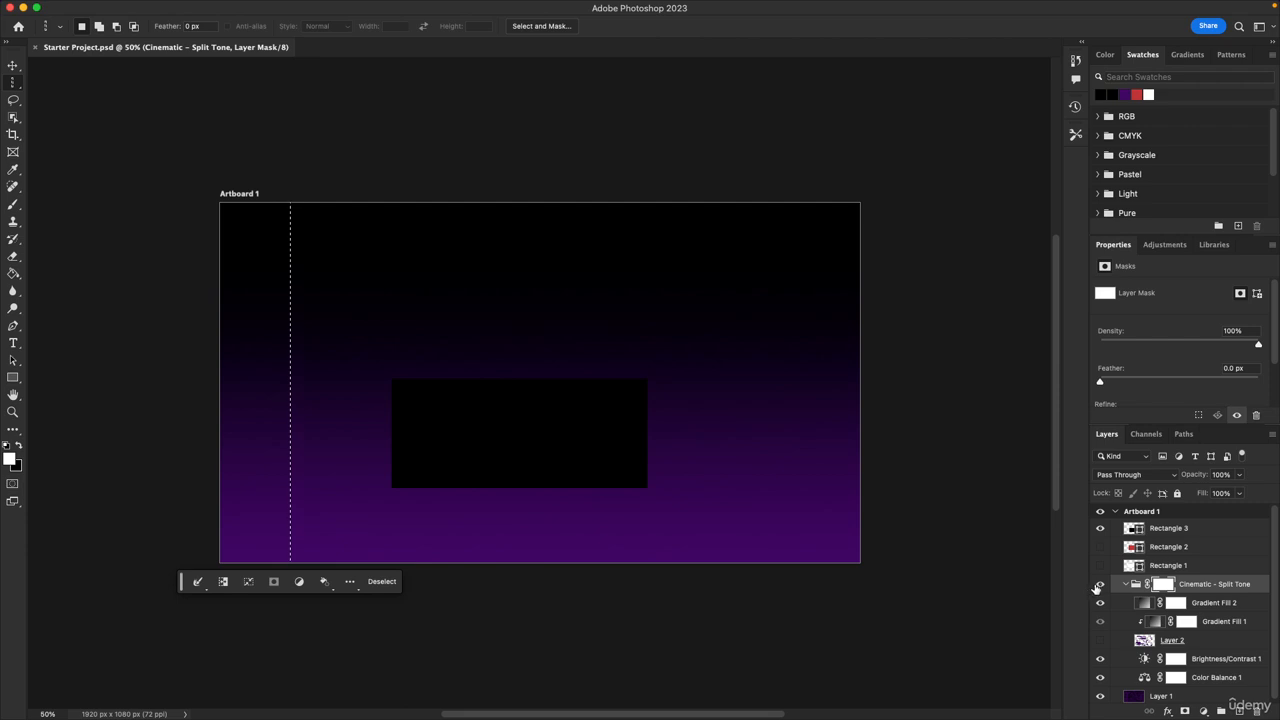
{"action": "left_click", "coordinate": [1099, 587]}
{"action": "left_click", "coordinate": [1099, 587]}
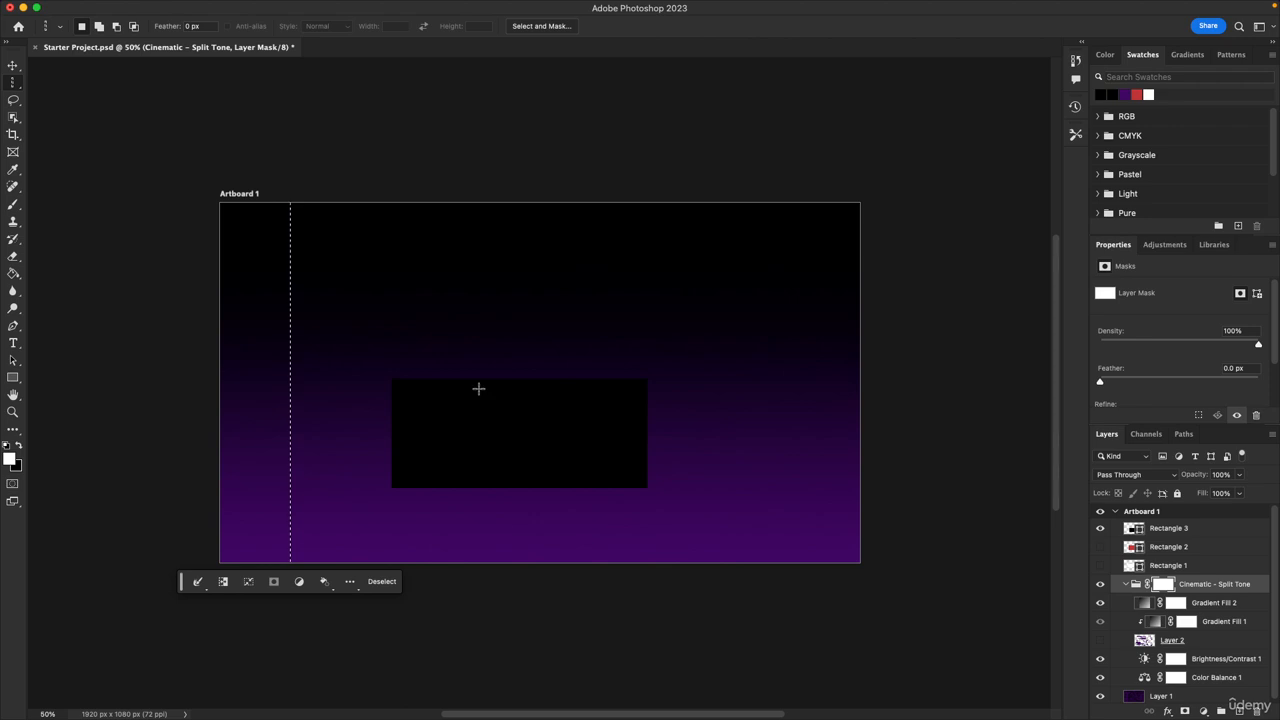
{"action": "left_click", "coordinate": [384, 581]}
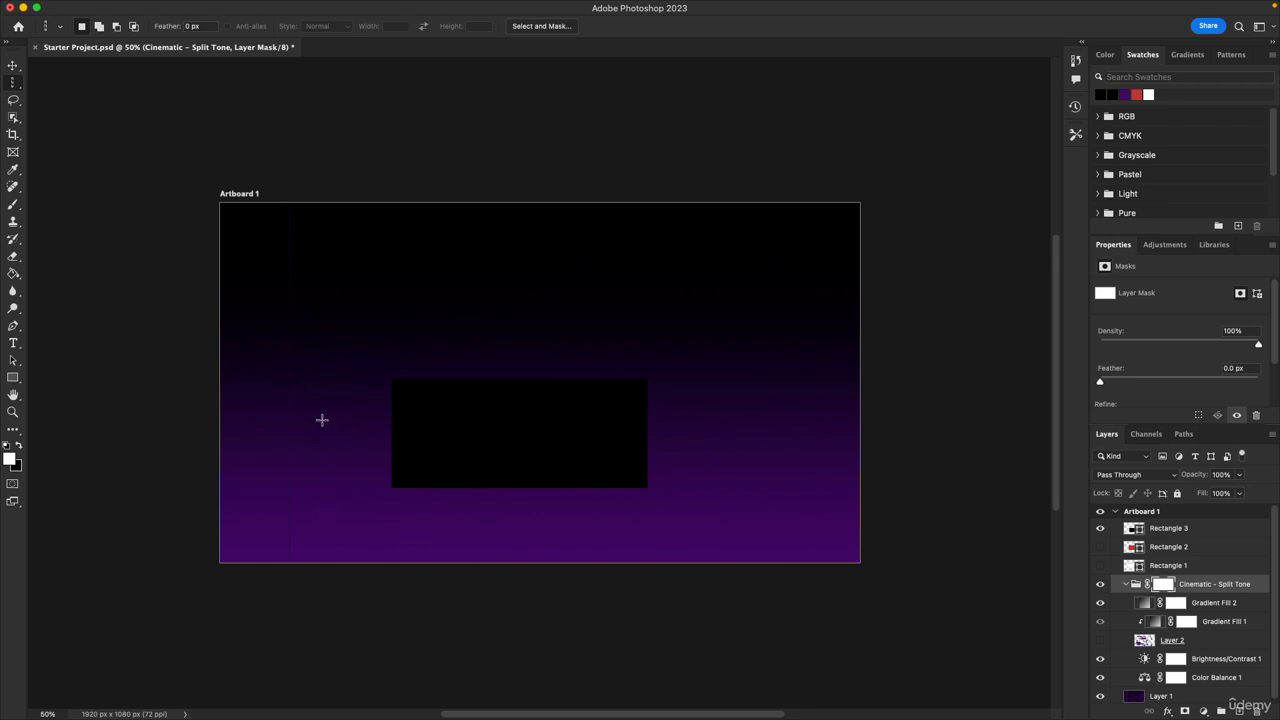
Hide Layer 1 and add a second single-column line near the artboard's right edge, then deselect
{"action": "left_click", "coordinate": [1102, 696]}
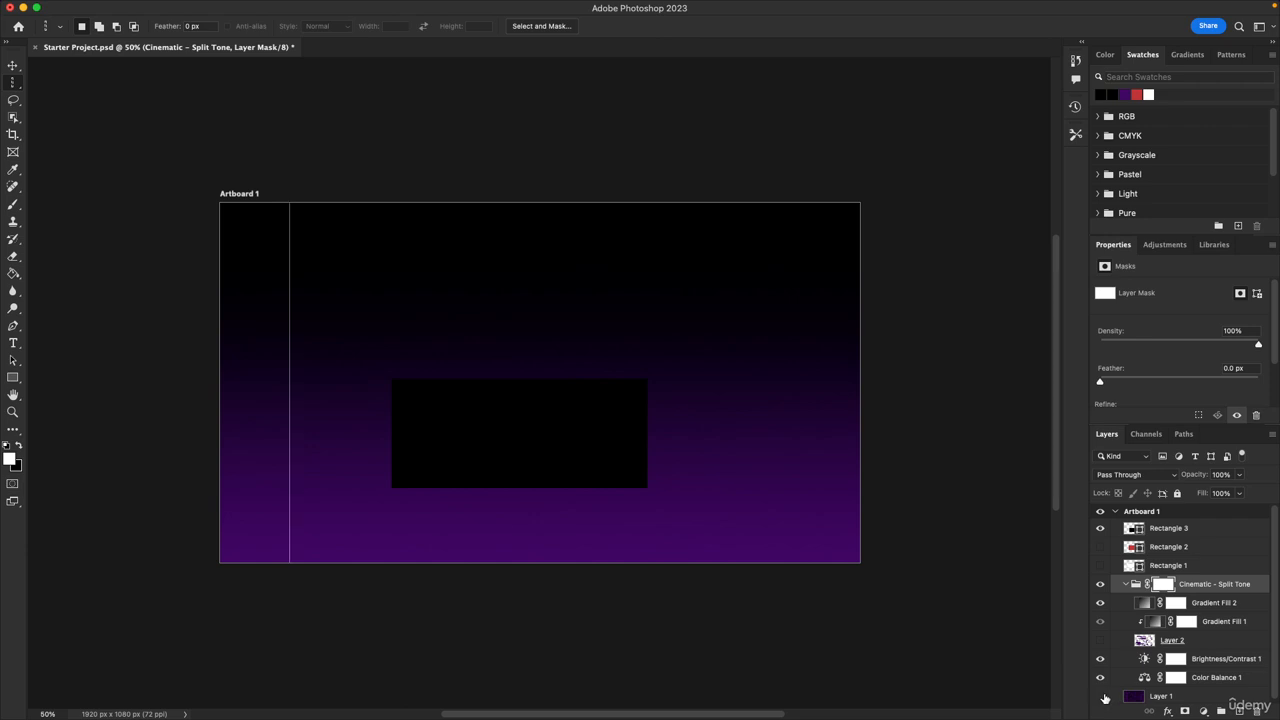
{"action": "scroll", "coordinate": [1126, 682], "scroll_direction": "down", "scroll_amount": 1}
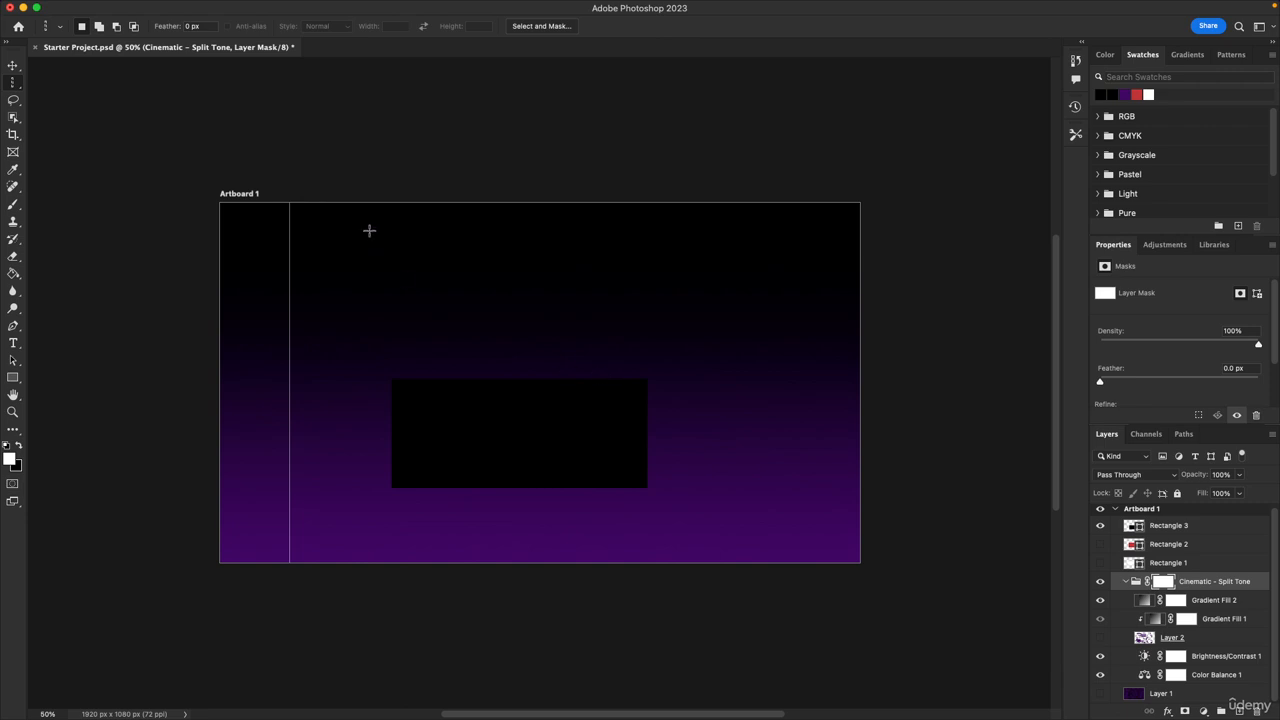
{"action": "left_click", "coordinate": [802, 211]}
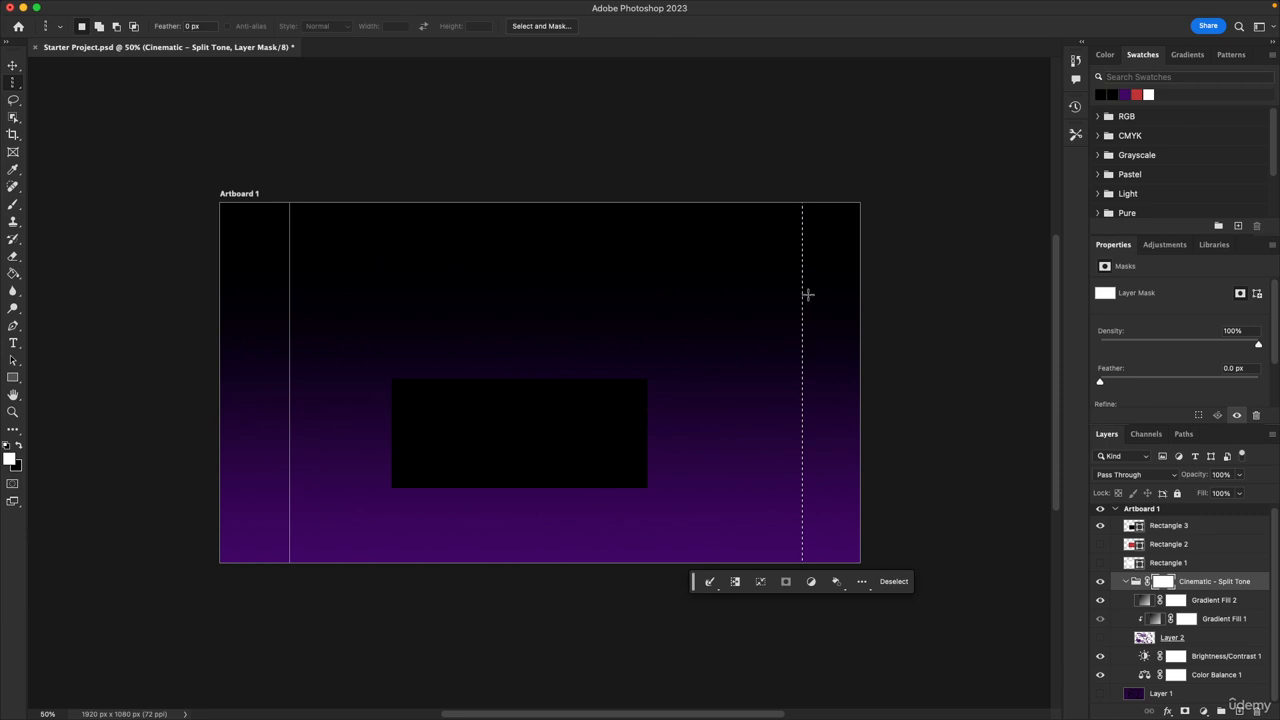
{"action": "left_click", "coordinate": [894, 581]}
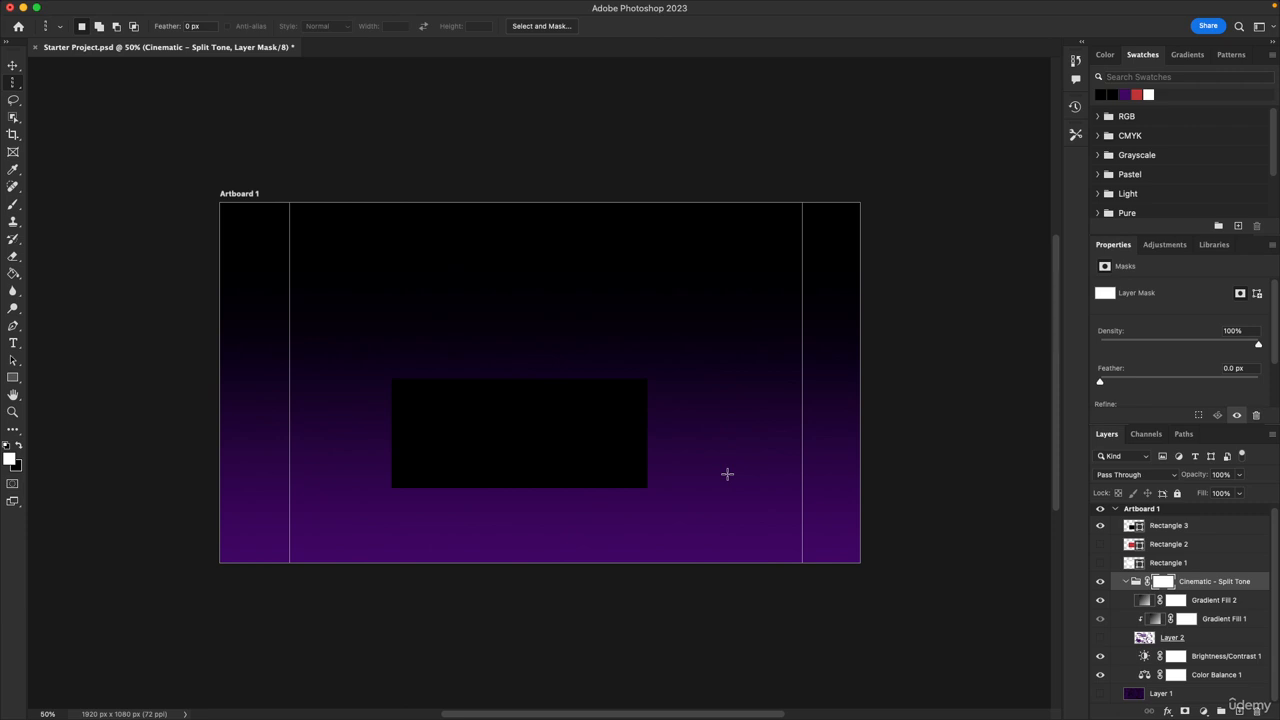
Move the black rectangle up to about Y 376 px with Free Transform
{"action": "key", "text": "super+t"}
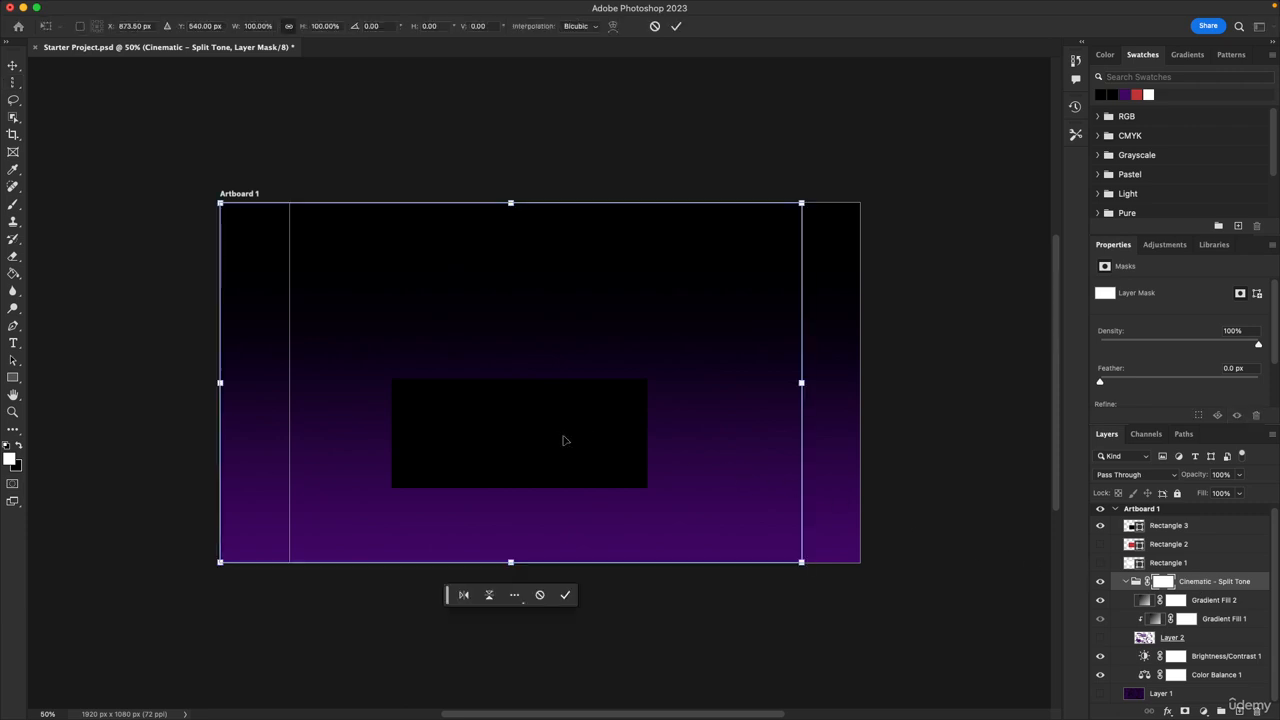
{"action": "key", "text": "Escape"}
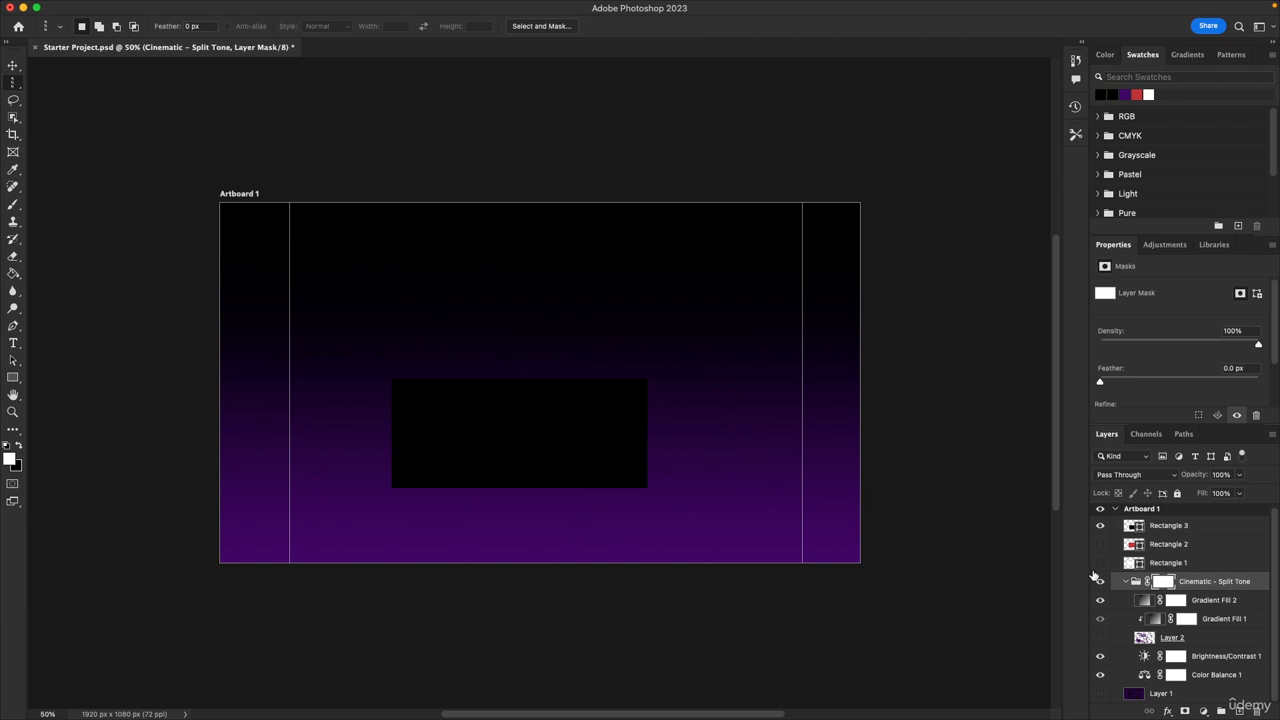
{"action": "left_click", "coordinate": [1168, 527]}
{"action": "key", "text": "super+t"}
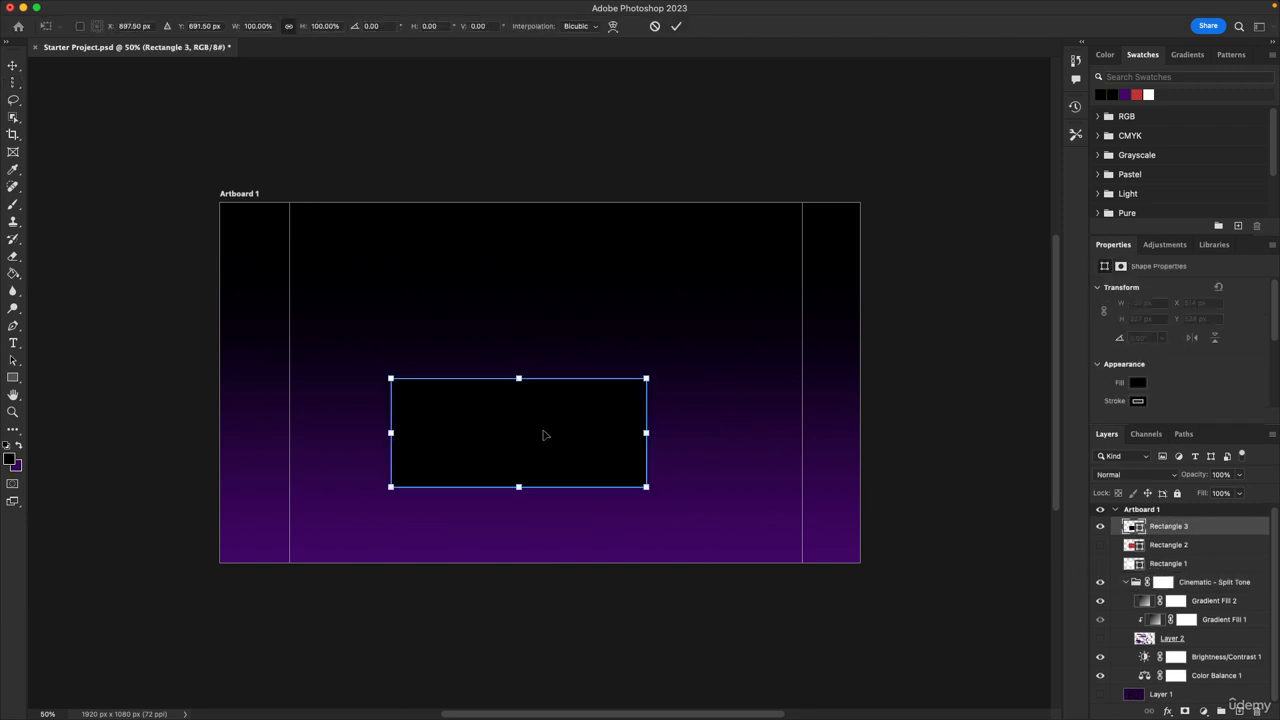
{"action": "left_click_drag", "start_coordinate": [544, 435], "coordinate": [564, 386]}
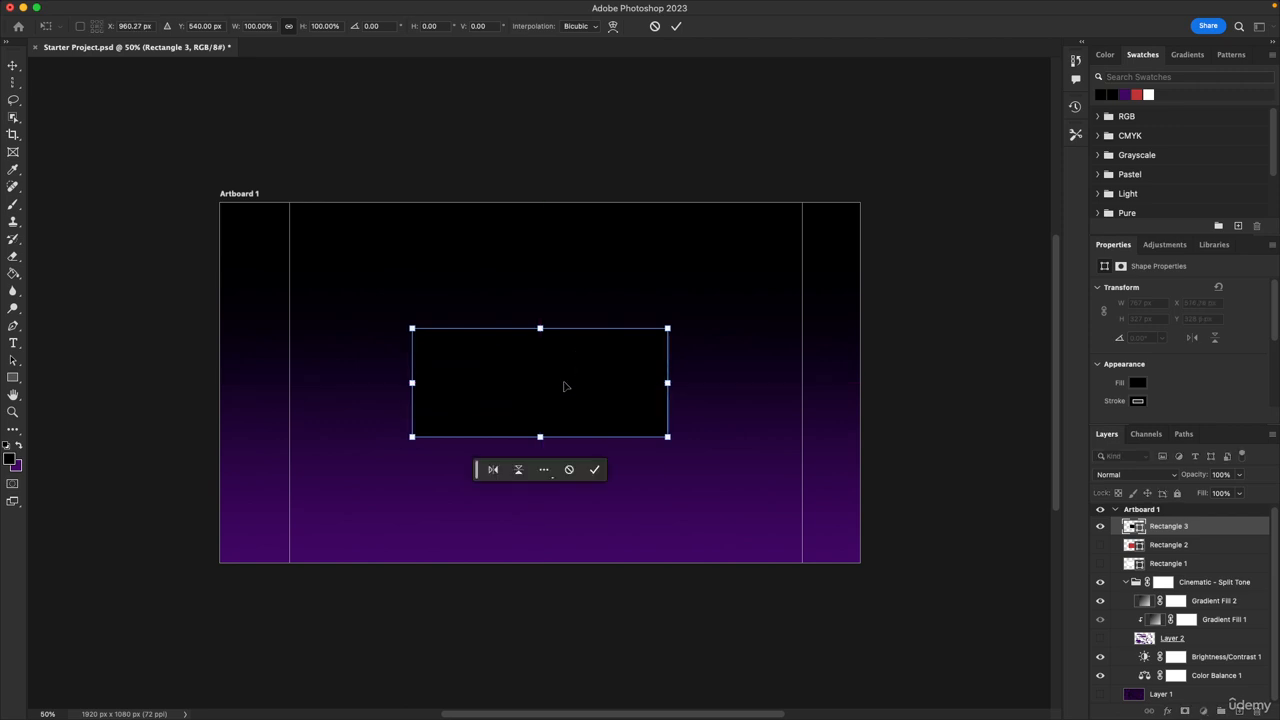
{"action": "key", "text": "Return"}
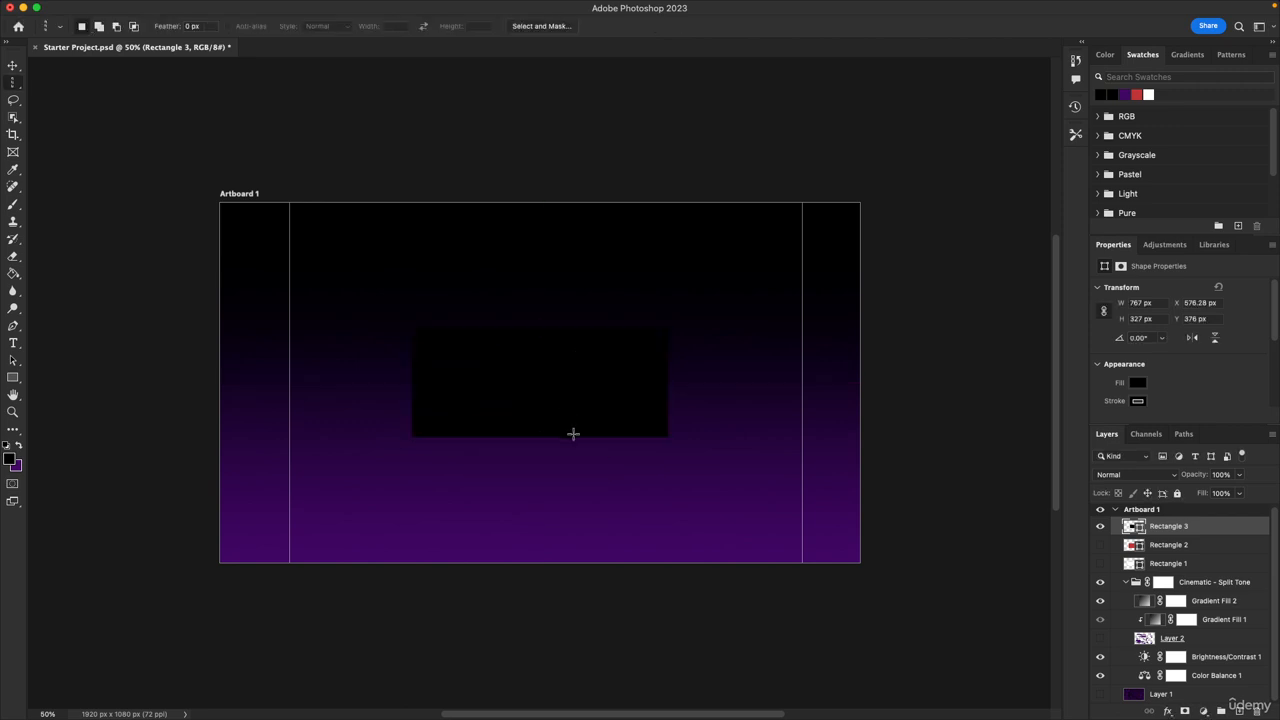
Save the document and choose the Single Column Marquee Tool again
{"action": "key", "text": "v"}
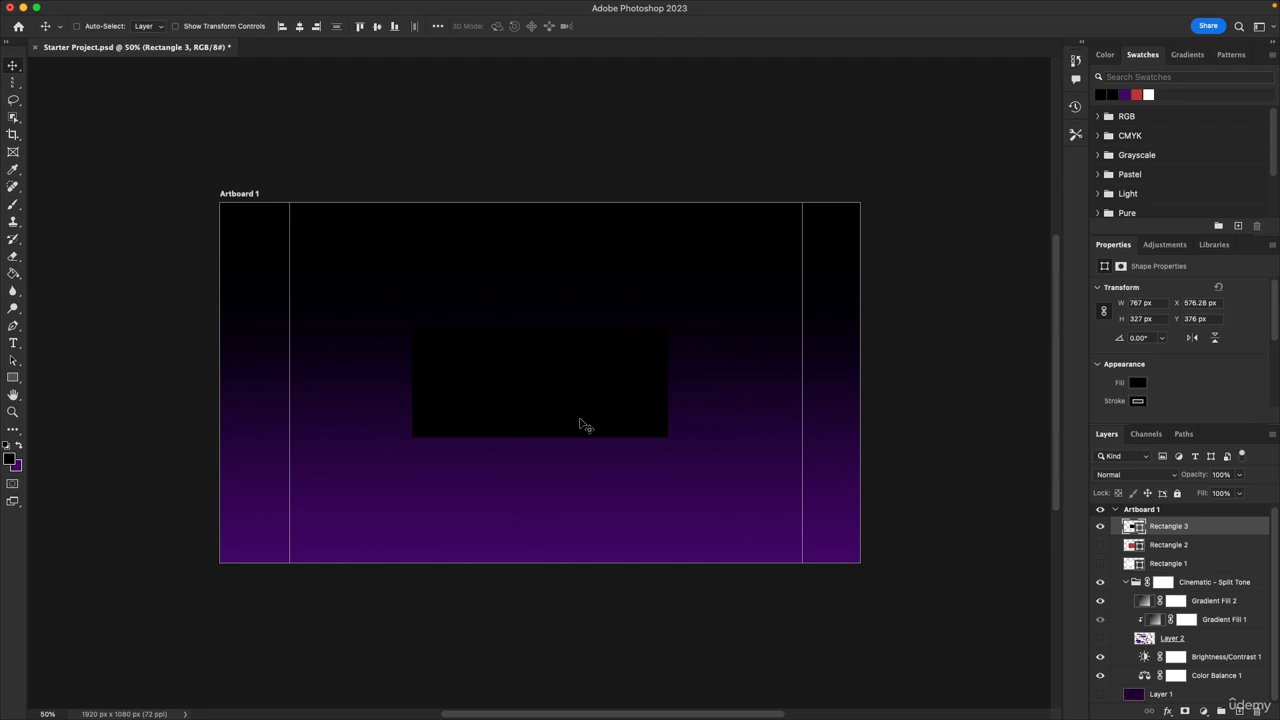
{"action": "key", "text": "super+s"}
{"action": "left_click", "coordinate": [12, 87]}
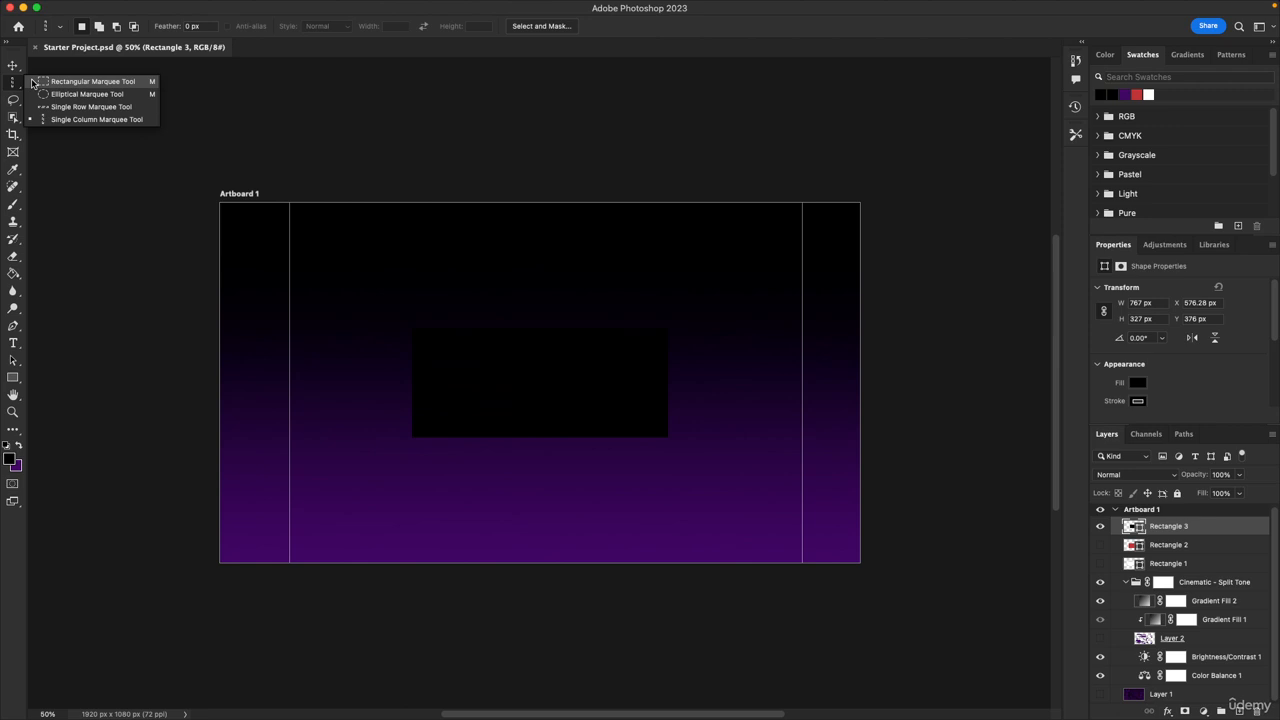
{"action": "left_click", "coordinate": [76, 119]}
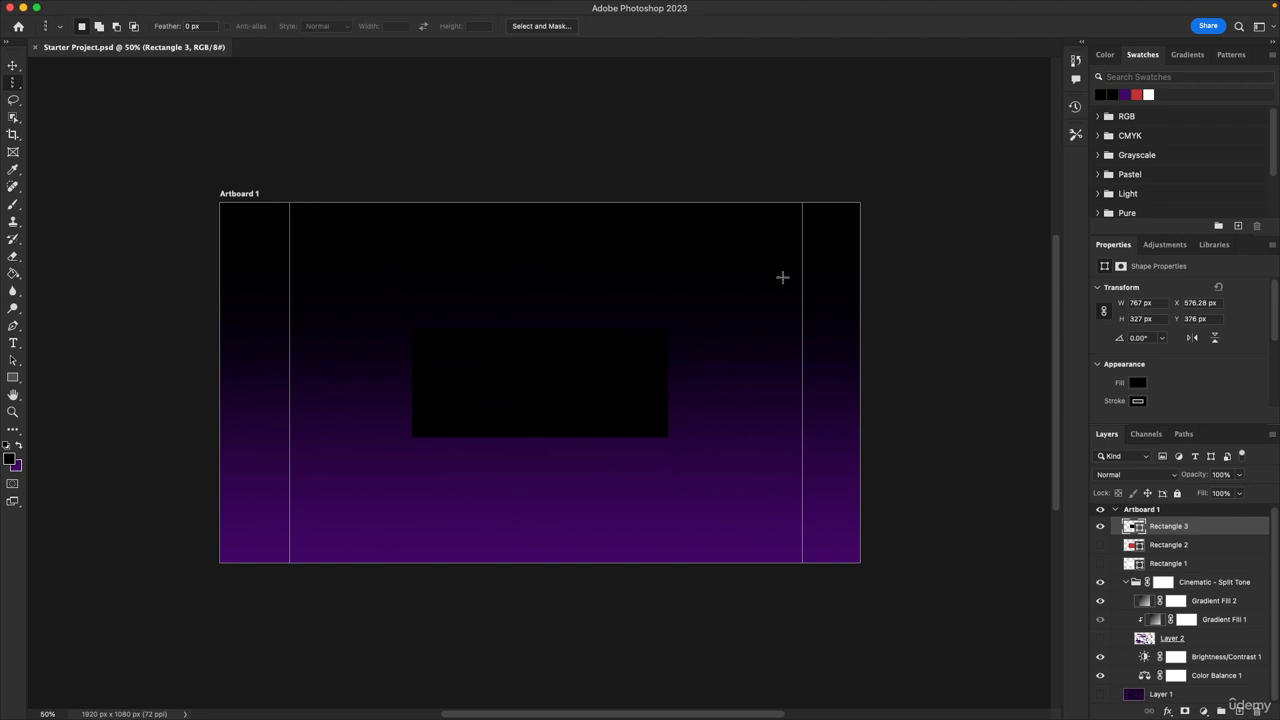
Show Layer 1 again and save the document
{"action": "left_click", "coordinate": [1100, 694]}
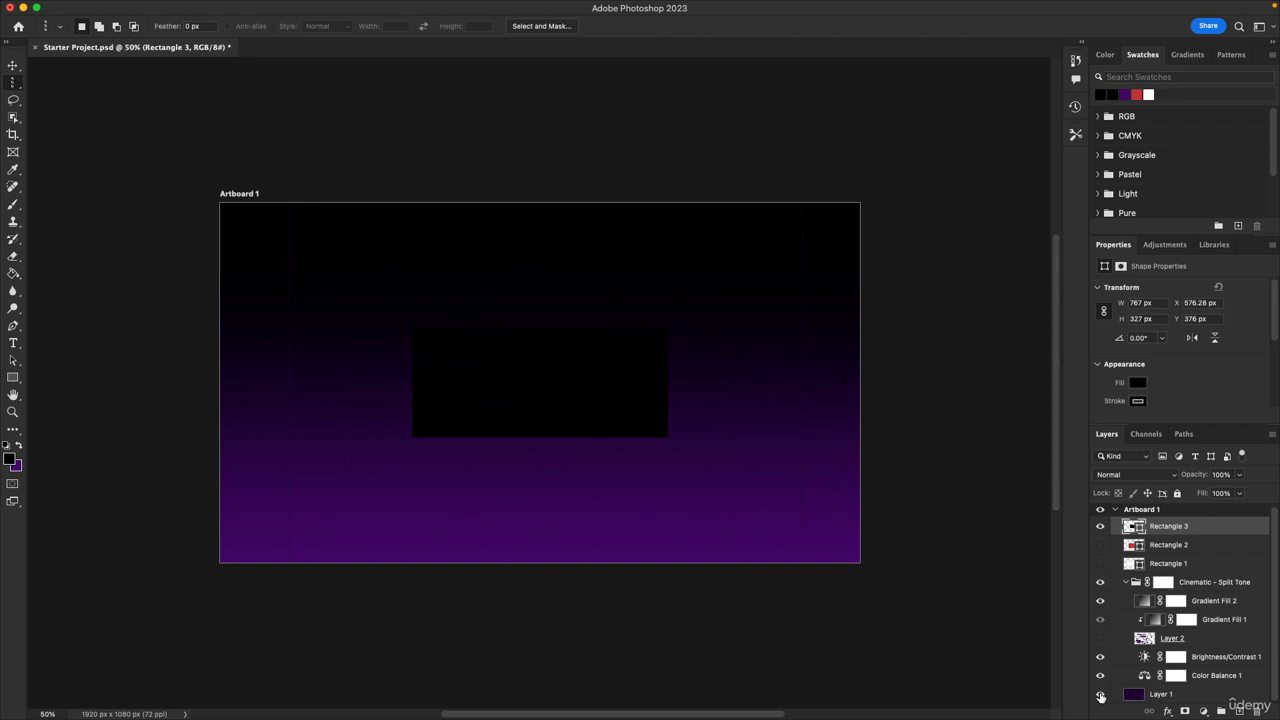
{"action": "key", "text": "super+s"}
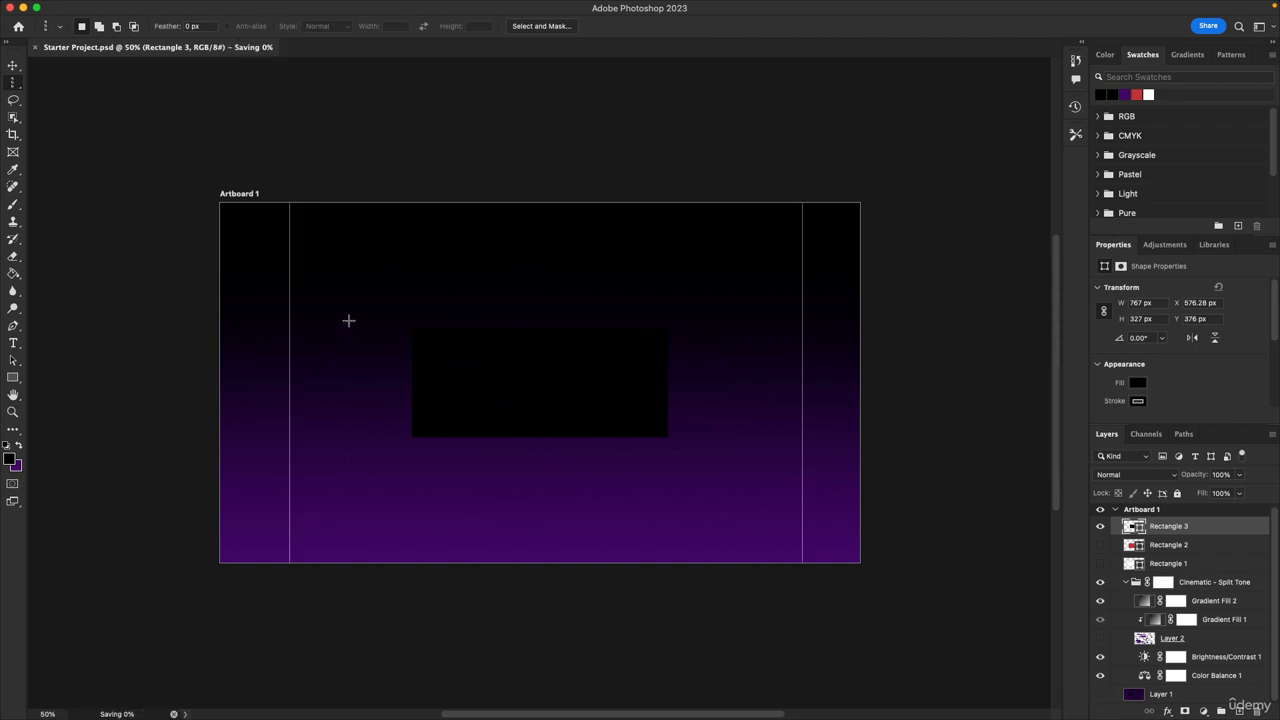
Draw freehand Lasso selections around the black rectangle, then deselect
{"action": "left_click", "coordinate": [20, 104]}
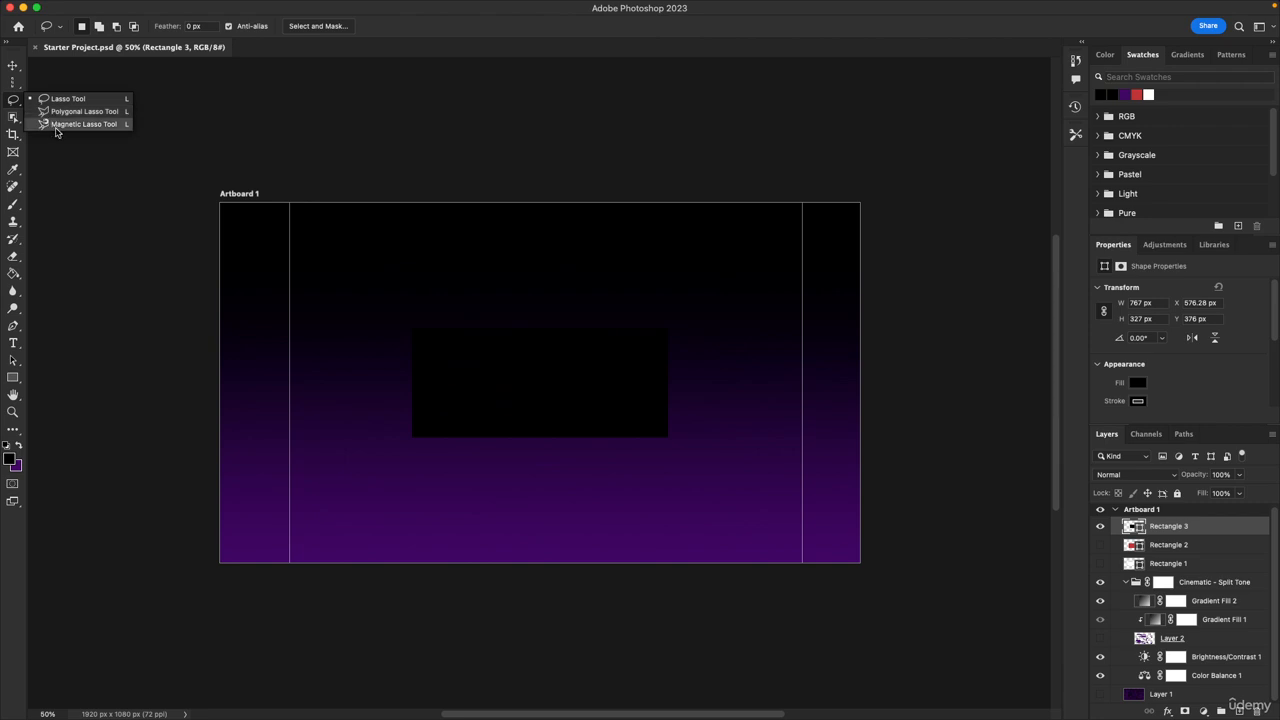
{"action": "left_click", "coordinate": [60, 100]}
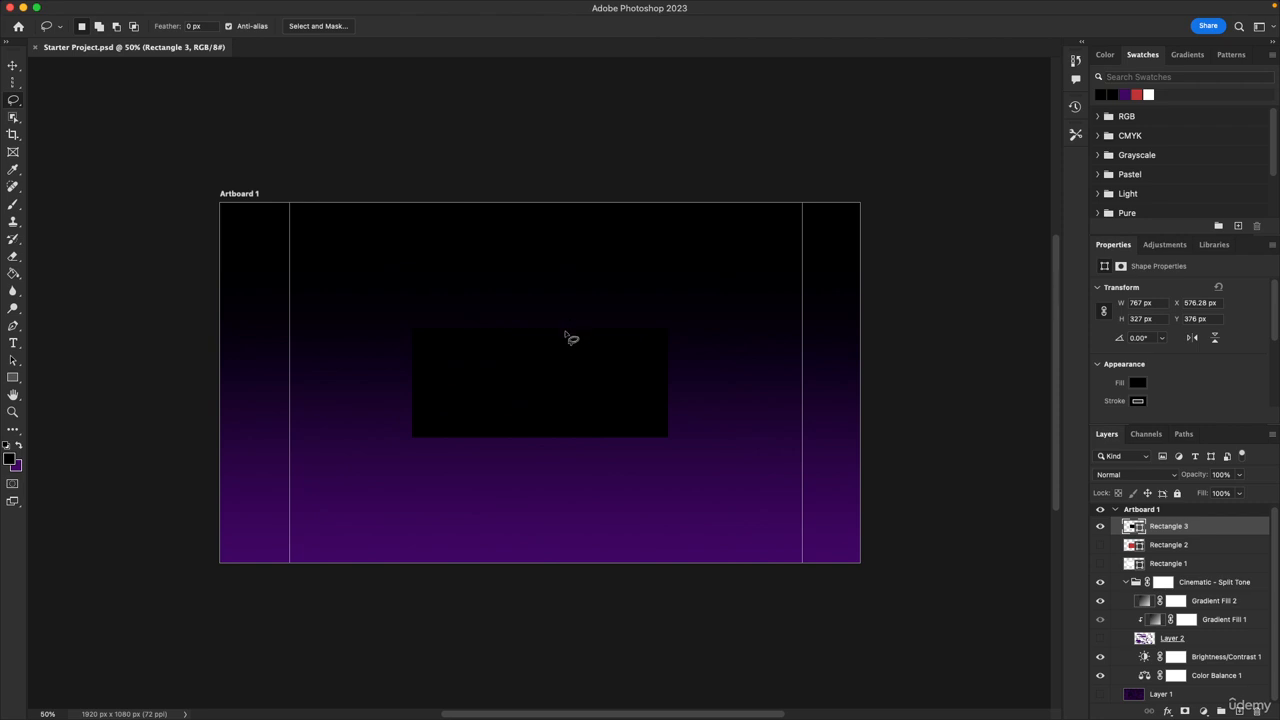
{"action": "mouse_move", "coordinate": [567, 329]}
{"action": "left_mouse_down"}
{"action": "mouse_move", "coordinate": [490, 323]}
{"action": "mouse_move", "coordinate": [401, 339]}
{"action": "mouse_move", "coordinate": [387, 381]}
{"action": "mouse_move", "coordinate": [410, 455]}
{"action": "mouse_move", "coordinate": [604, 493]}
{"action": "mouse_move", "coordinate": [675, 296]}
{"action": "mouse_move", "coordinate": [431, 301]}
{"action": "mouse_move", "coordinate": [420, 331]}
{"action": "left_mouse_up"}
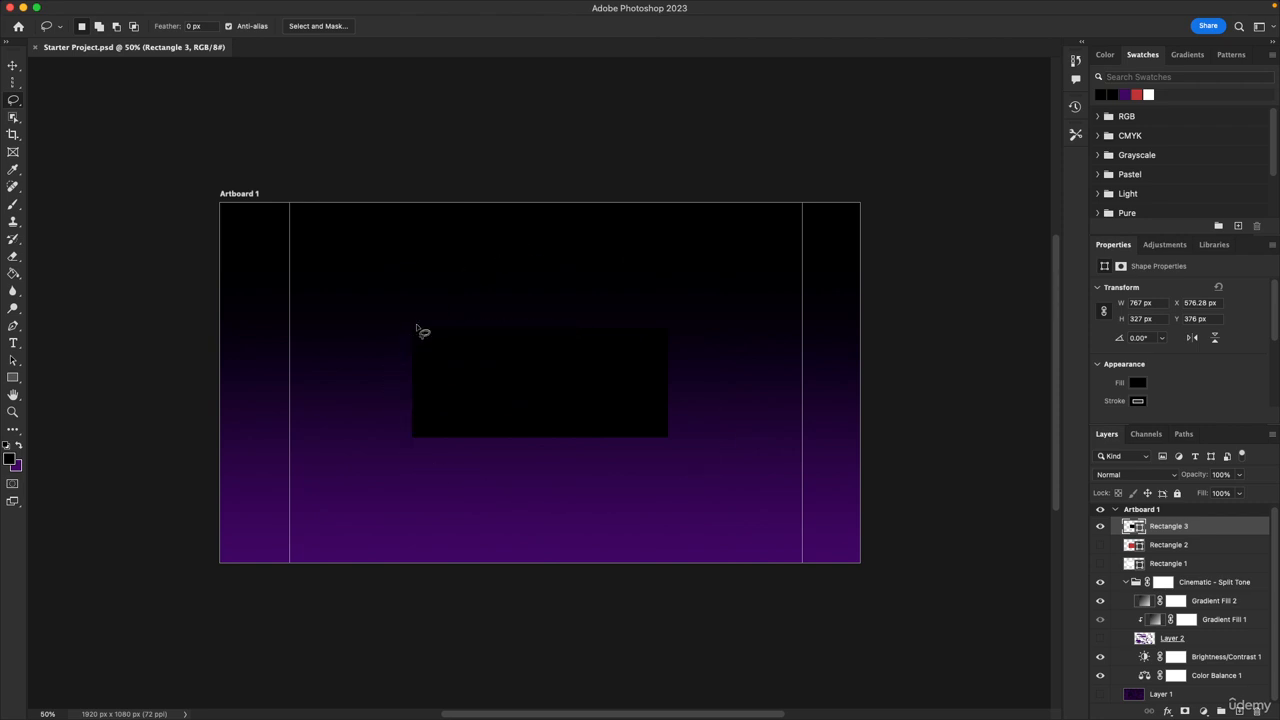
{"action": "left_click", "coordinate": [473, 448]}
{"action": "mouse_move", "coordinate": [552, 312]}
{"action": "left_mouse_down"}
{"action": "mouse_move", "coordinate": [534, 298]}
{"action": "mouse_move", "coordinate": [480, 514]}
{"action": "mouse_move", "coordinate": [445, 495]}
{"action": "mouse_move", "coordinate": [718, 432]}
{"action": "mouse_move", "coordinate": [546, 266]}
{"action": "mouse_move", "coordinate": [480, 264]}
{"action": "mouse_move", "coordinate": [506, 436]}
{"action": "mouse_move", "coordinate": [614, 436]}
{"action": "mouse_move", "coordinate": [586, 349]}
{"action": "mouse_move", "coordinate": [520, 434]}
{"action": "left_mouse_up"}
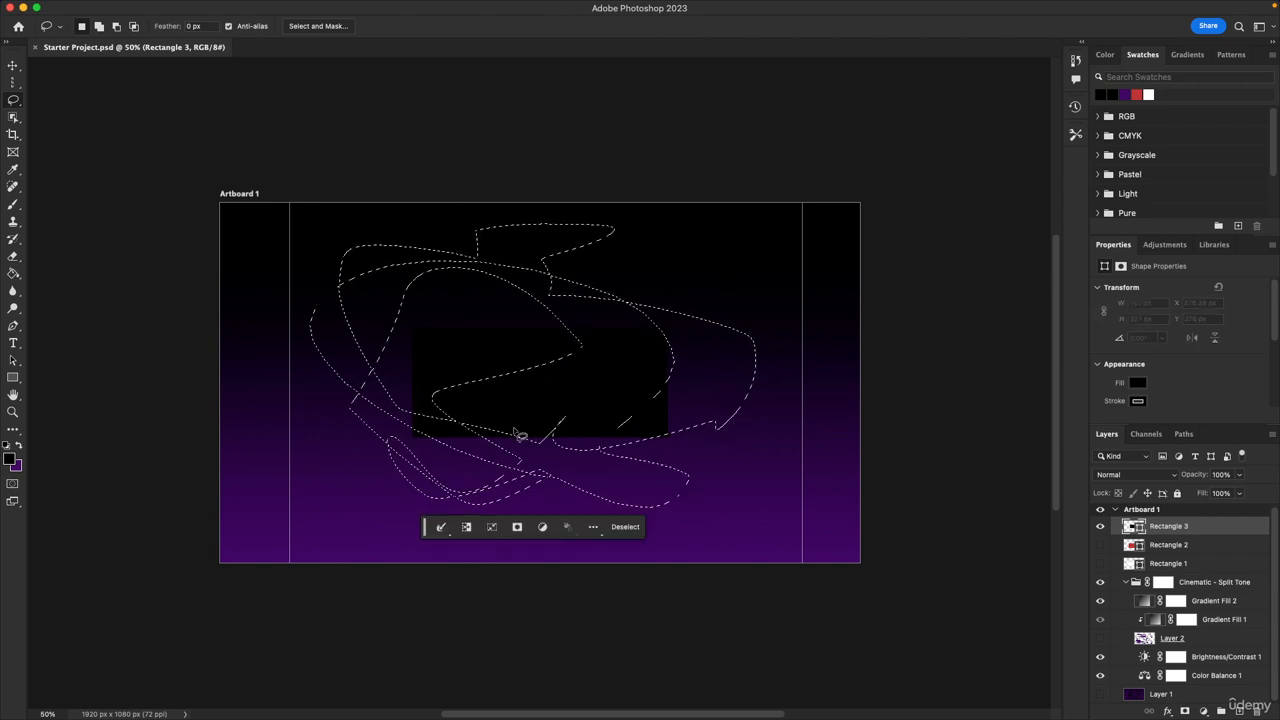
{"action": "left_click", "coordinate": [624, 528]}
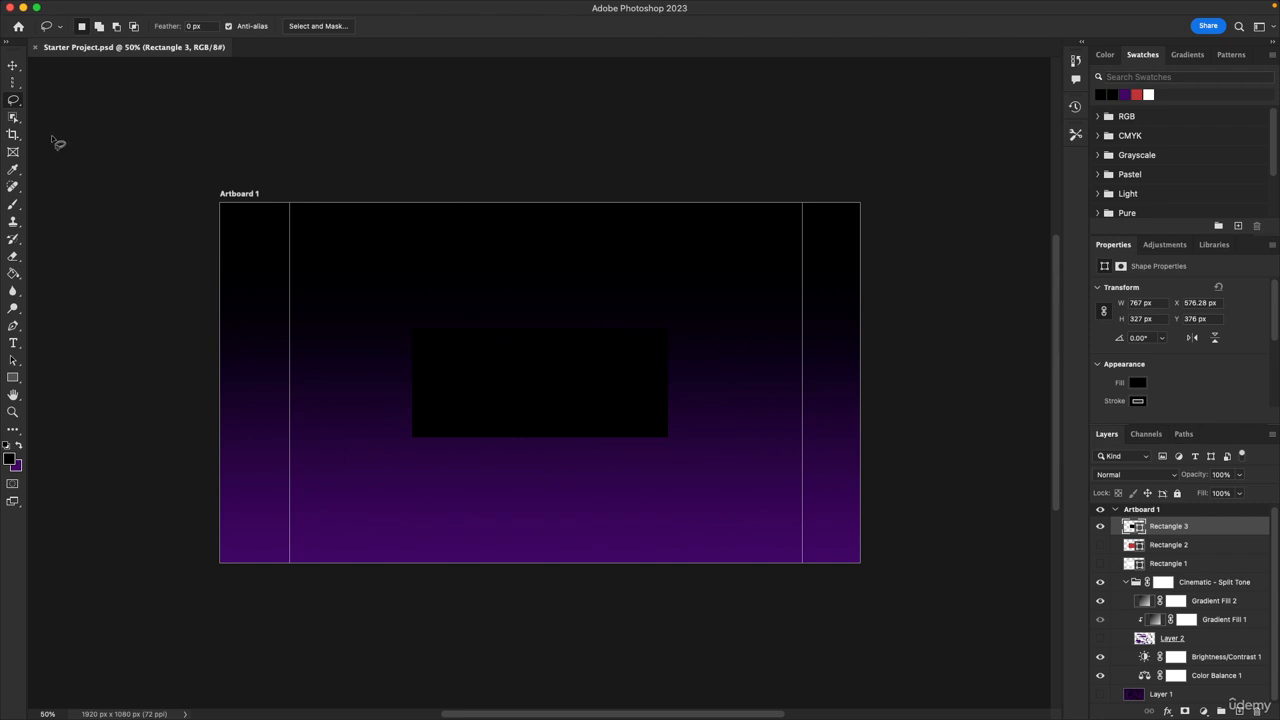
Draw a polygonal selection around the black rectangle with the Polygonal Lasso Tool, then deselect
{"action": "right_click", "coordinate": [17, 100]}
{"action": "left_click", "coordinate": [88, 112]}
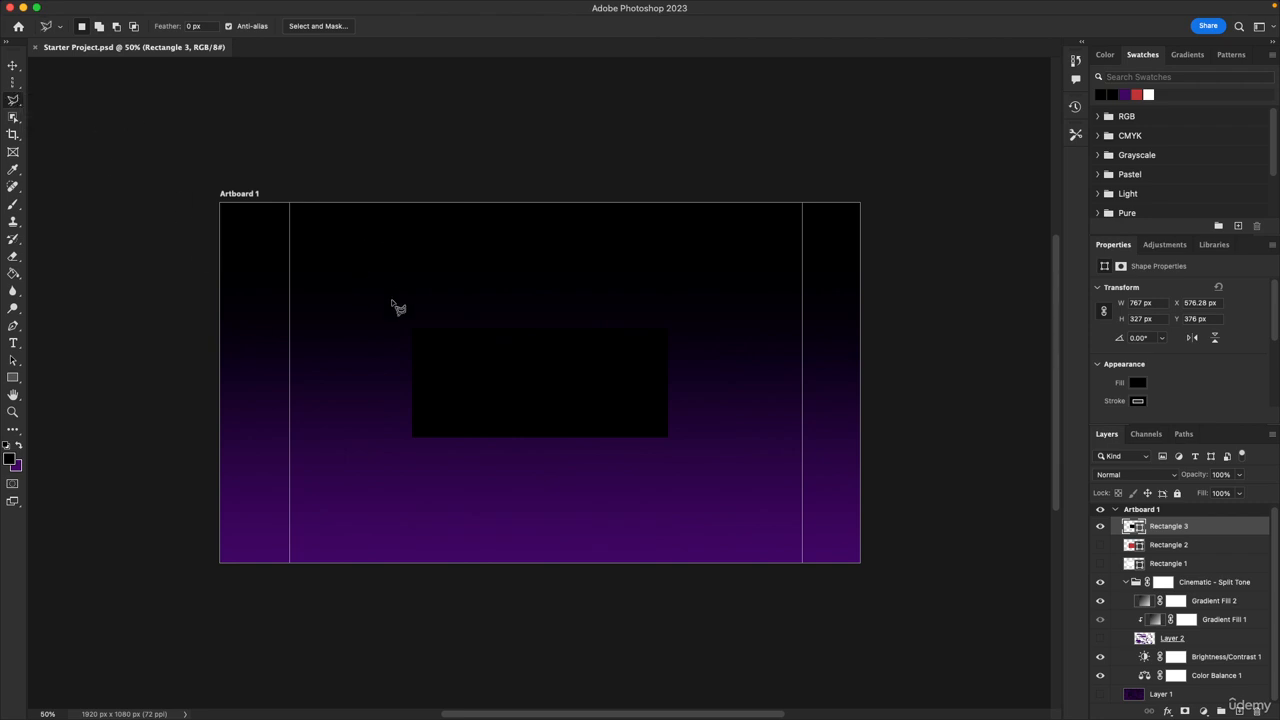
{"action": "left_click", "coordinate": [402, 419]}
{"action": "left_click", "coordinate": [419, 332]}
{"action": "left_click", "coordinate": [562, 323]}
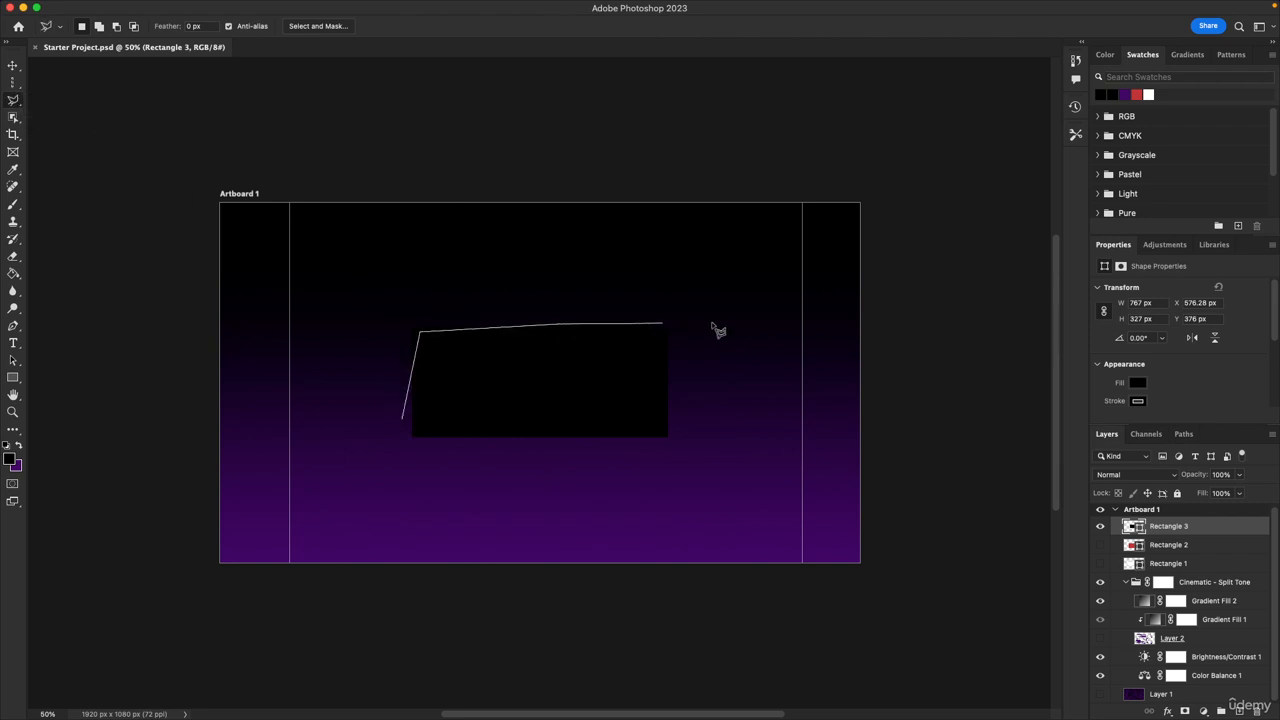
{"action": "left_click", "coordinate": [715, 323]}
{"action": "left_click", "coordinate": [705, 440]}
{"action": "left_click", "coordinate": [628, 505]}
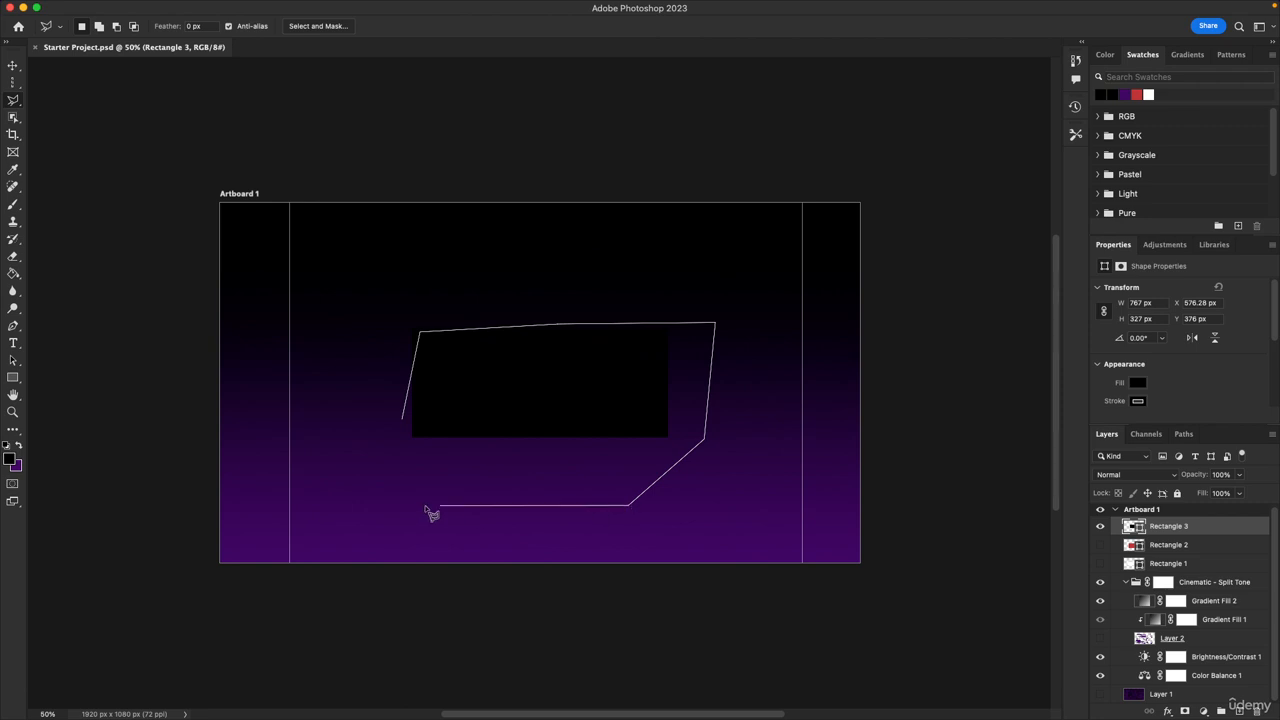
{"action": "left_click", "coordinate": [422, 506]}
{"action": "left_click", "coordinate": [408, 422]}
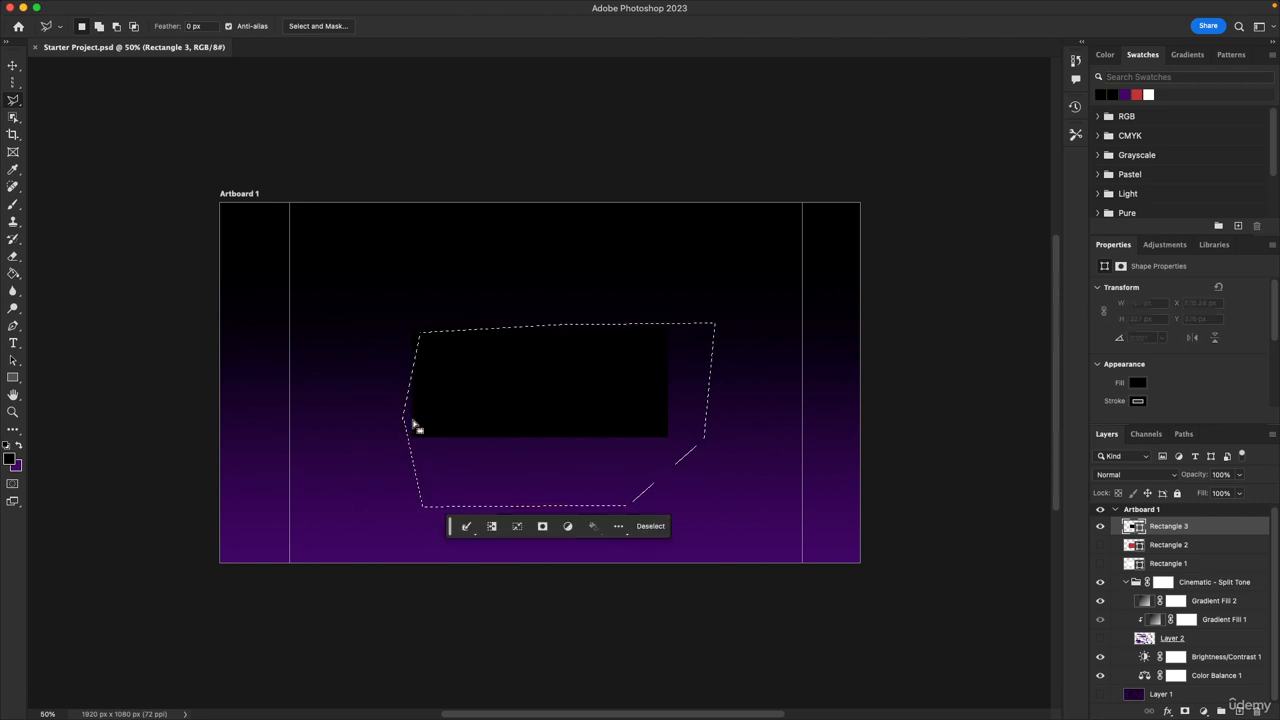
{"action": "left_click", "coordinate": [651, 525]}
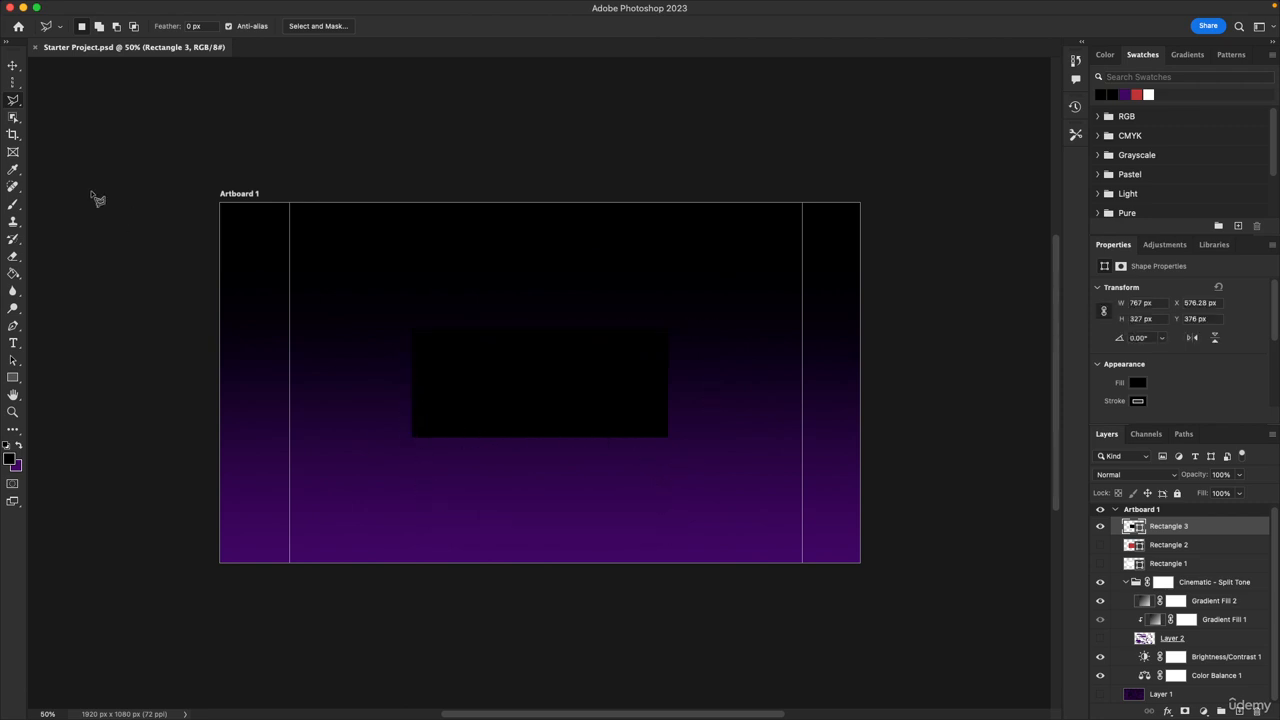
Trace the black rectangle's edges twice with the Magnetic Lasso Tool, deselecting after each selection
{"action": "right_click", "coordinate": [18, 102]}
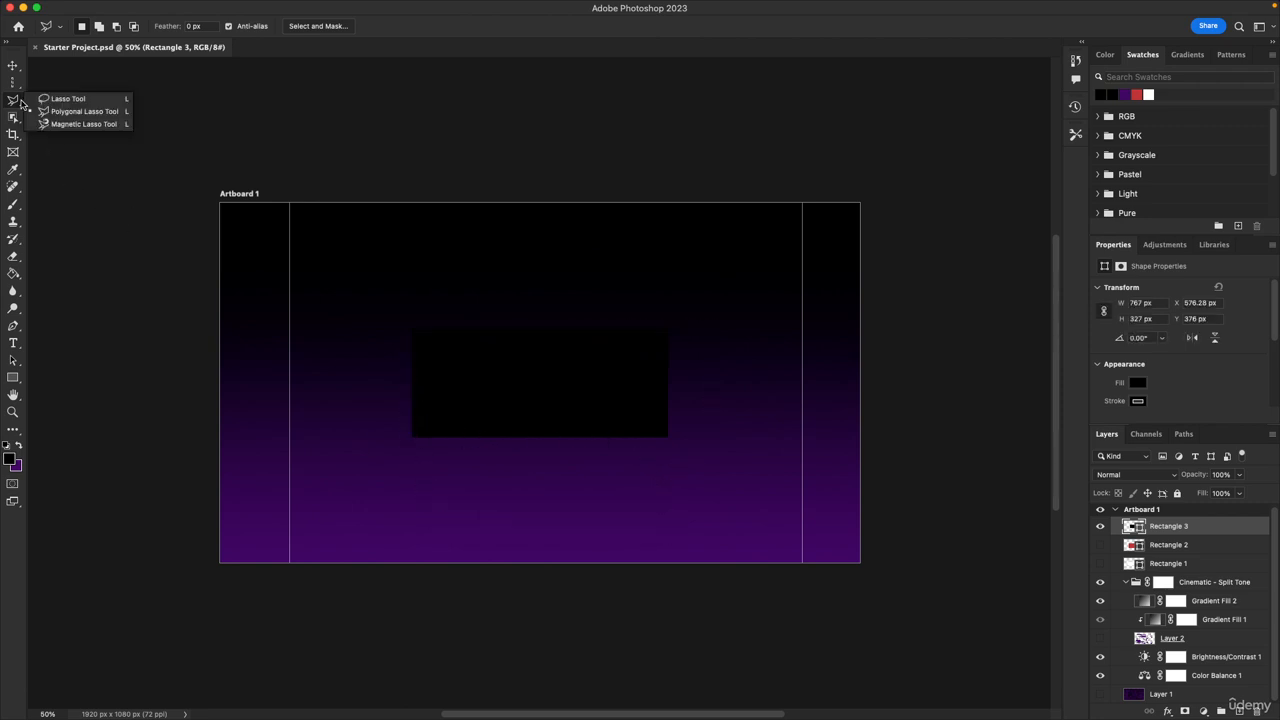
{"action": "left_click", "coordinate": [418, 328]}
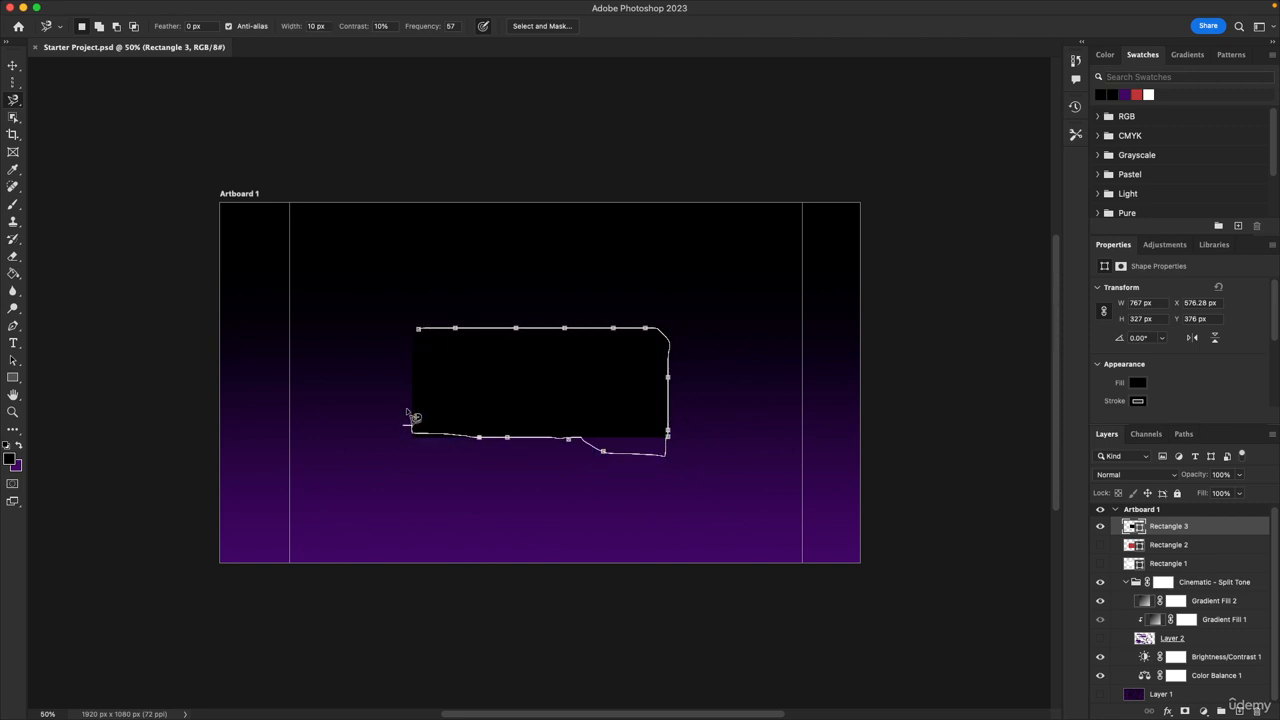
{"action": "left_click", "coordinate": [427, 337]}
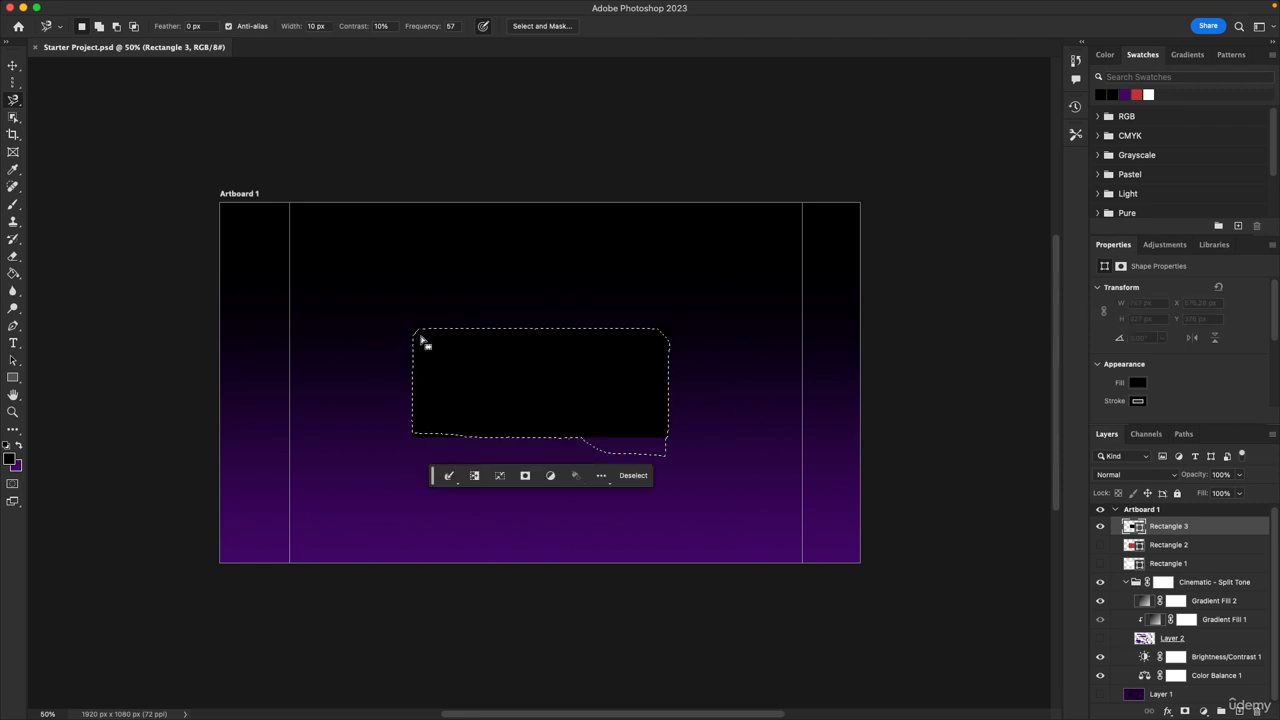
{"action": "left_click", "coordinate": [634, 476]}
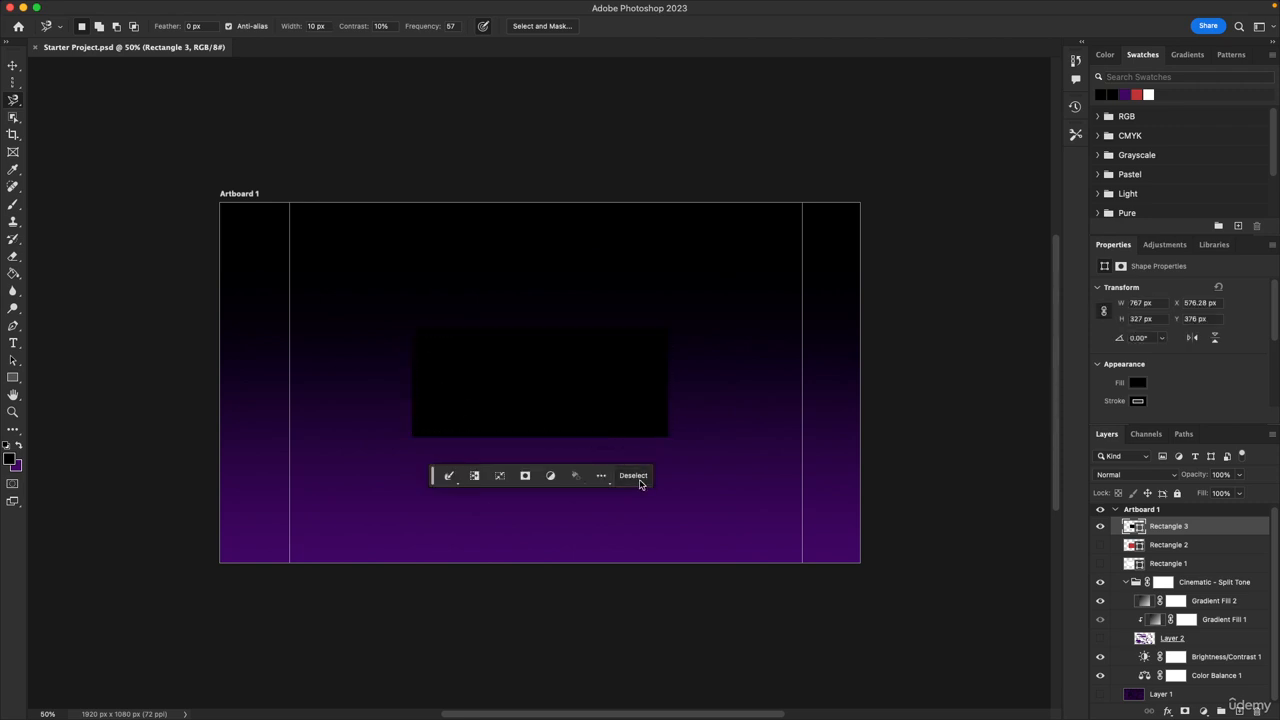
{"action": "left_click", "coordinate": [415, 328]}
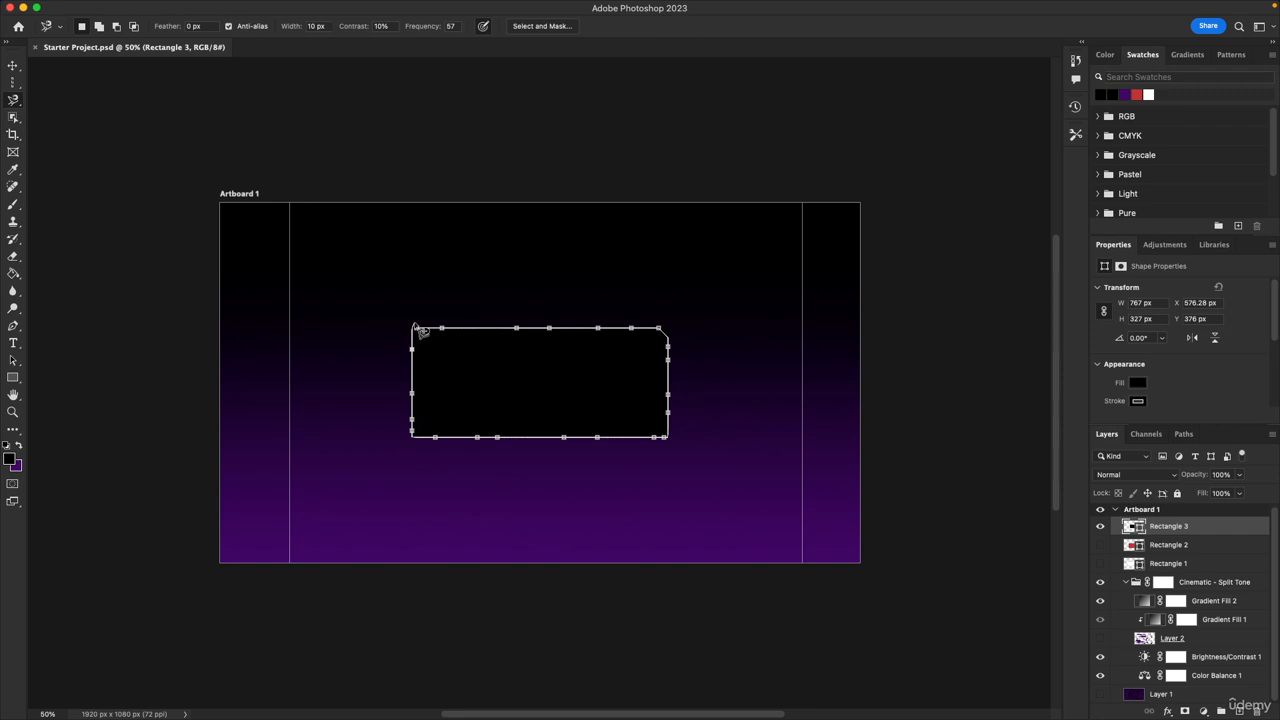
{"action": "left_click", "coordinate": [416, 331]}
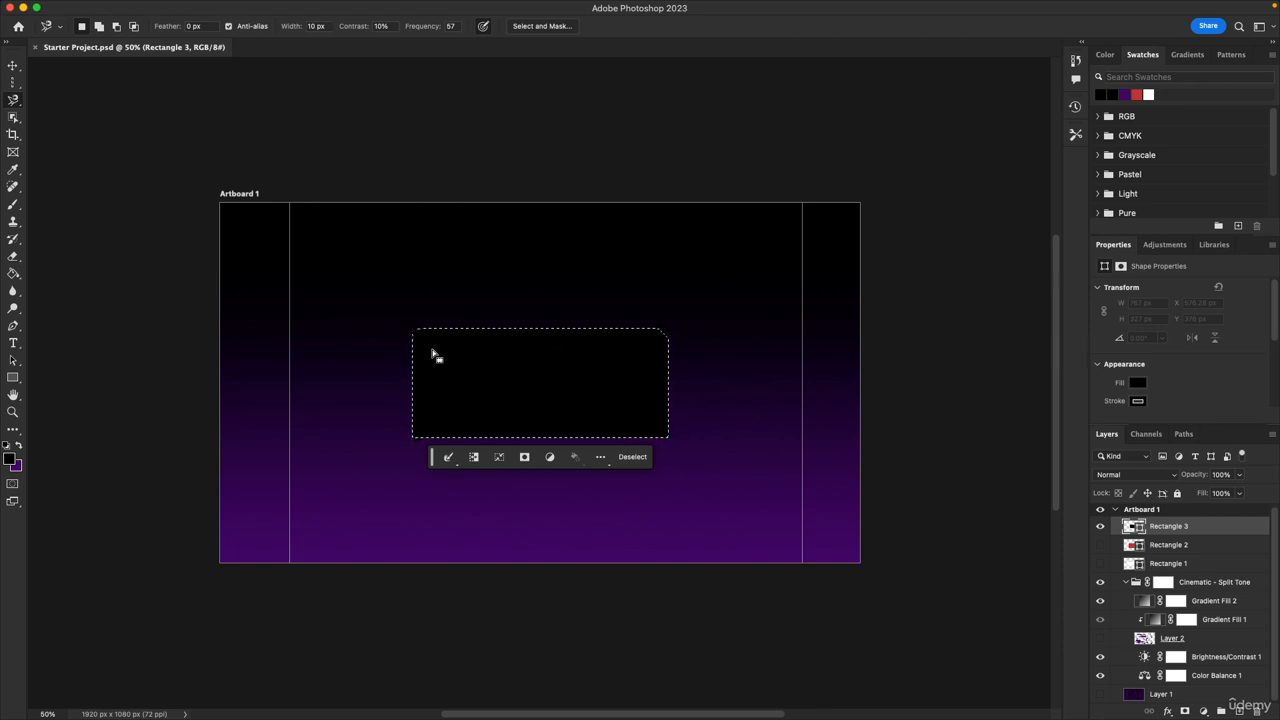
{"action": "left_click", "coordinate": [634, 458]}
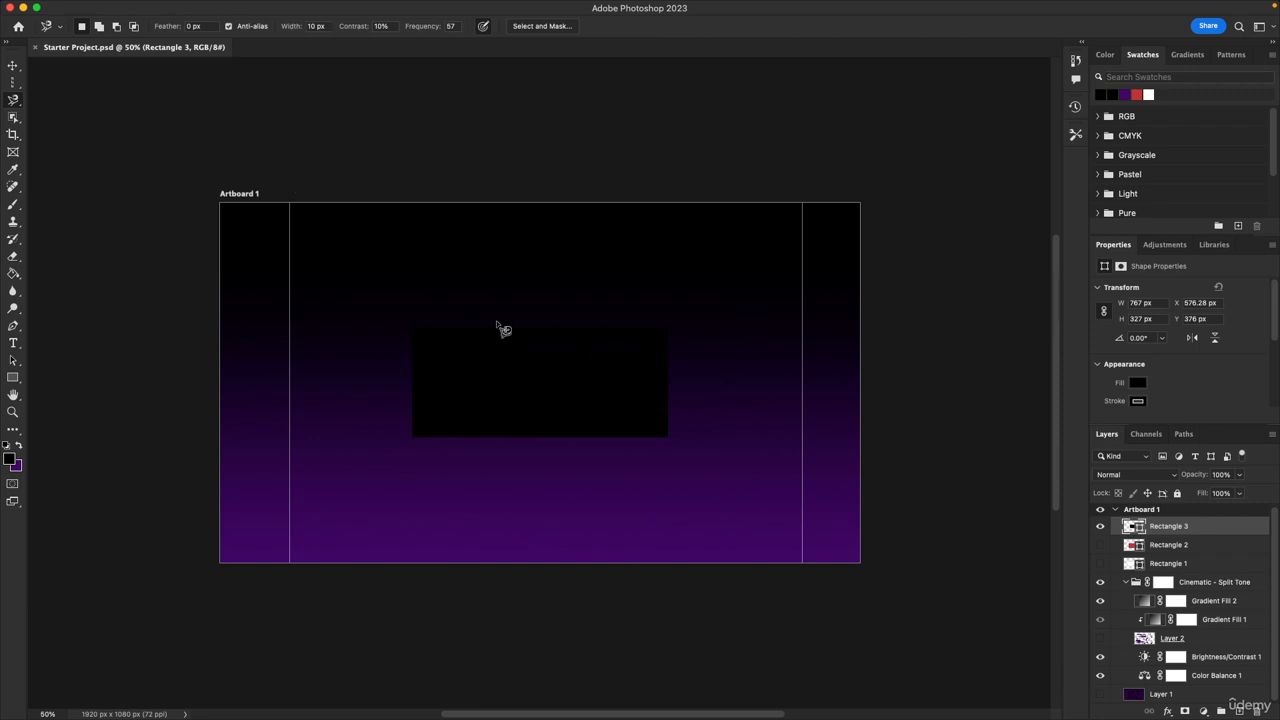
Select the black rectangle with the Object Selection Tool, then deselect
{"action": "key", "text": "v"}
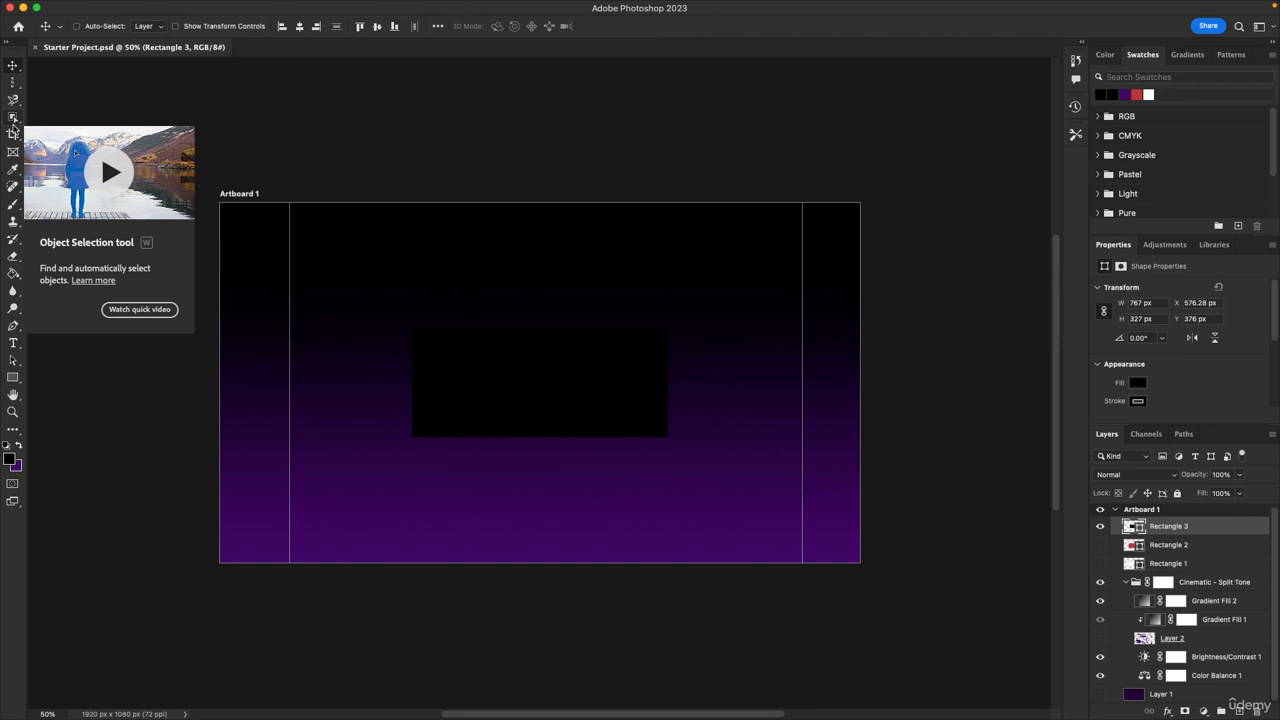
{"action": "left_click", "coordinate": [13, 124]}
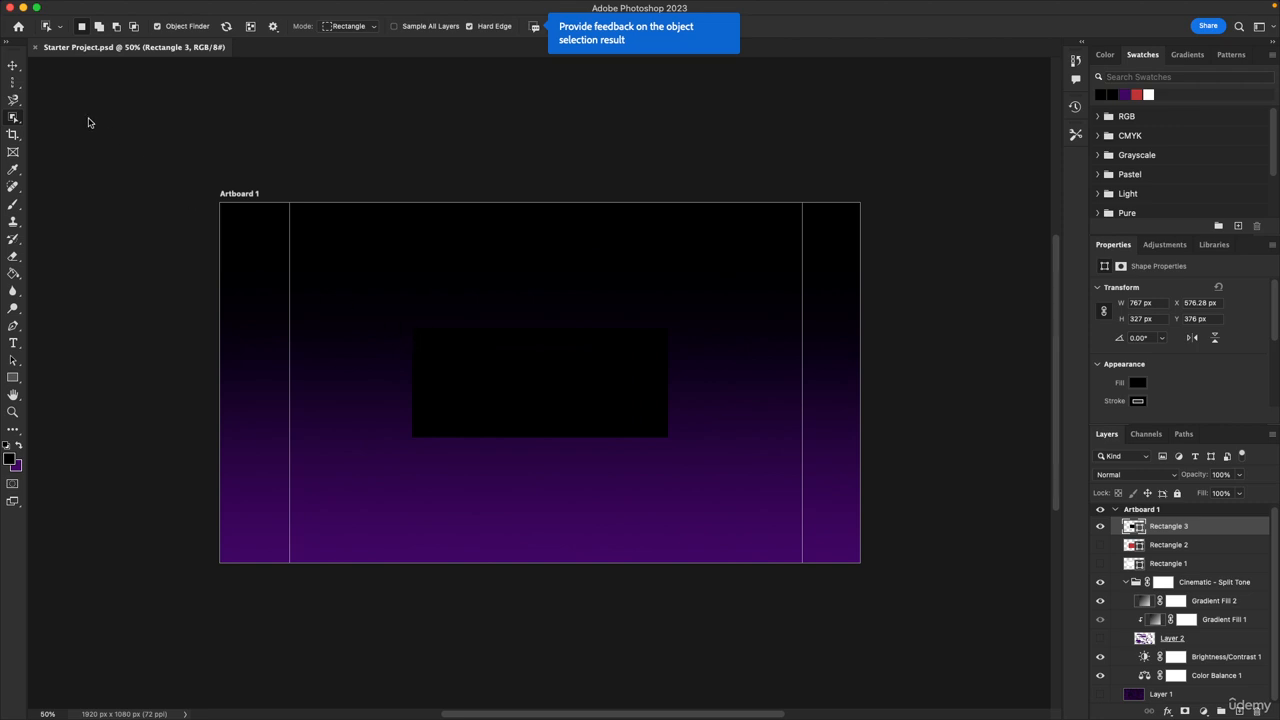
{"action": "right_click", "coordinate": [17, 122]}
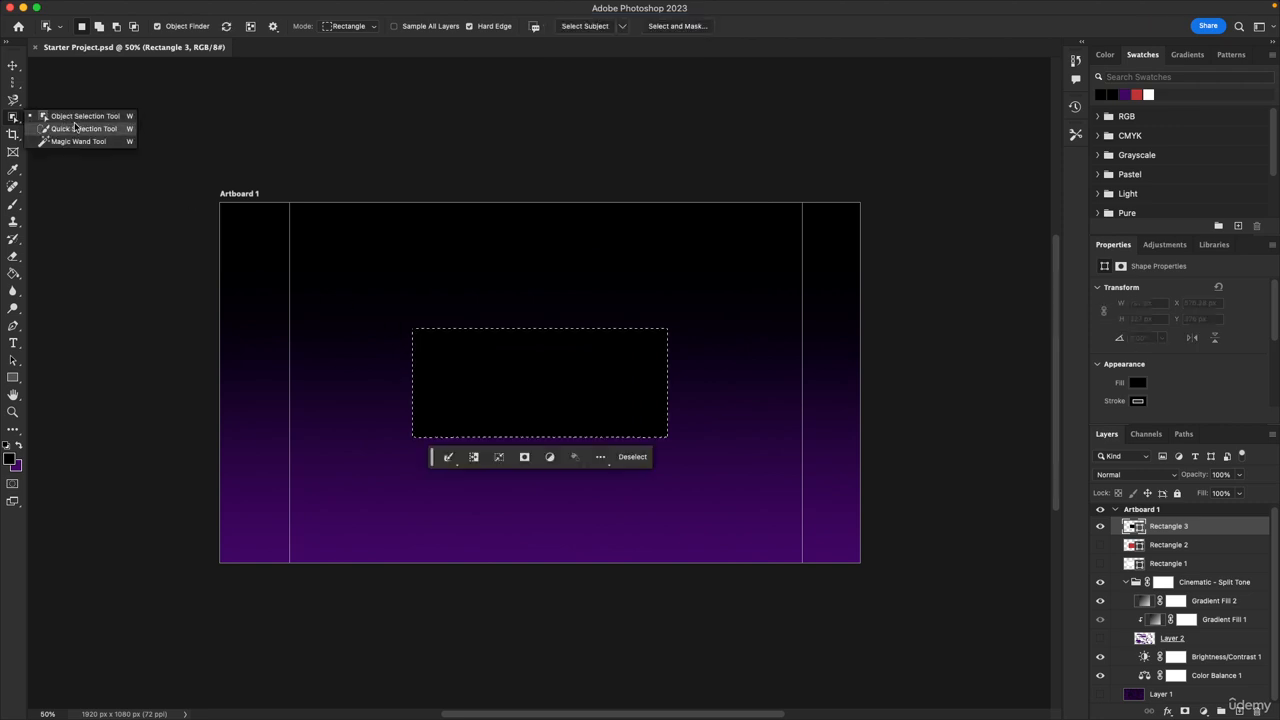
{"action": "left_click", "coordinate": [77, 119]}
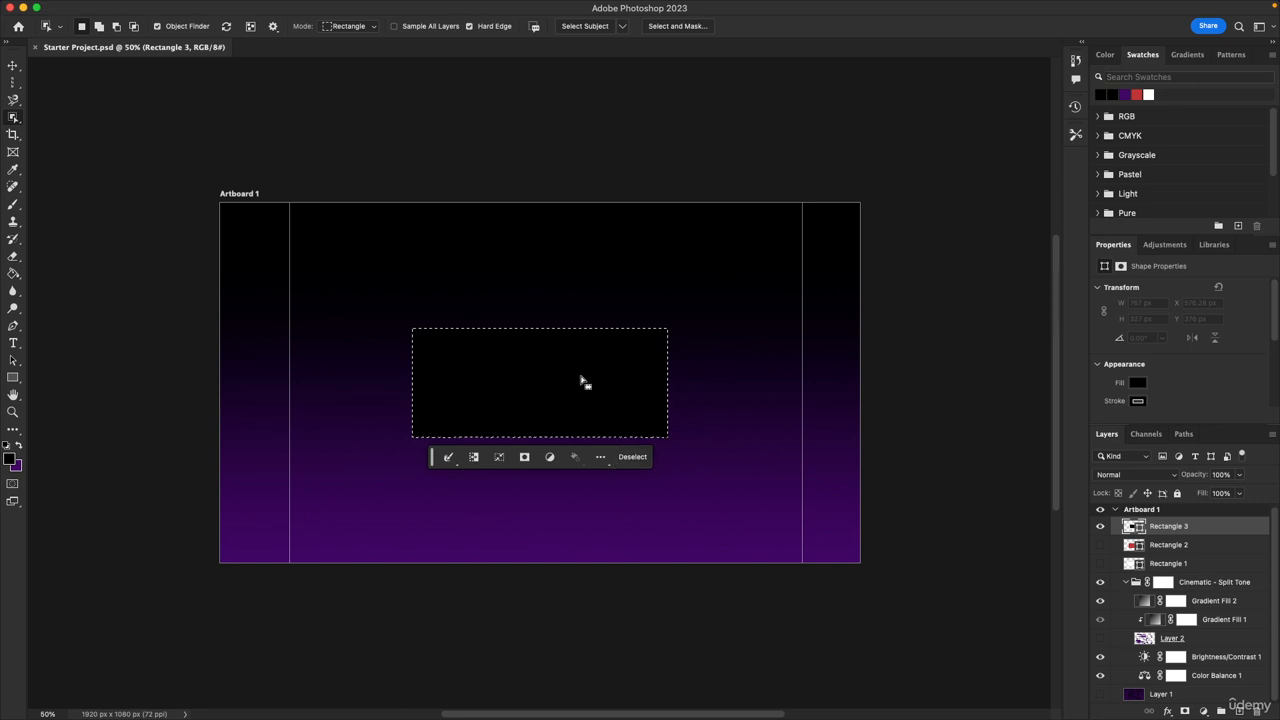
{"action": "key", "text": "super+d"}
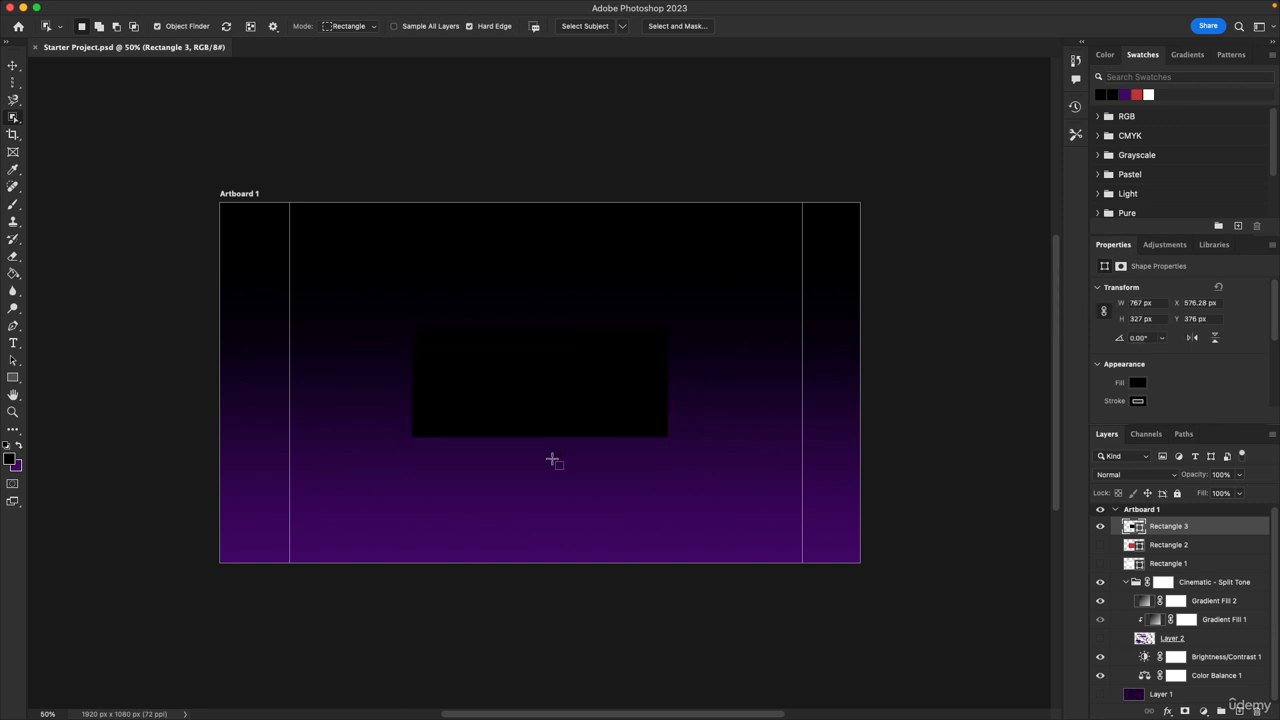
Extend the artboard's bottom edge downward with the Crop tool and undo the change
{"action": "key", "text": "v"}
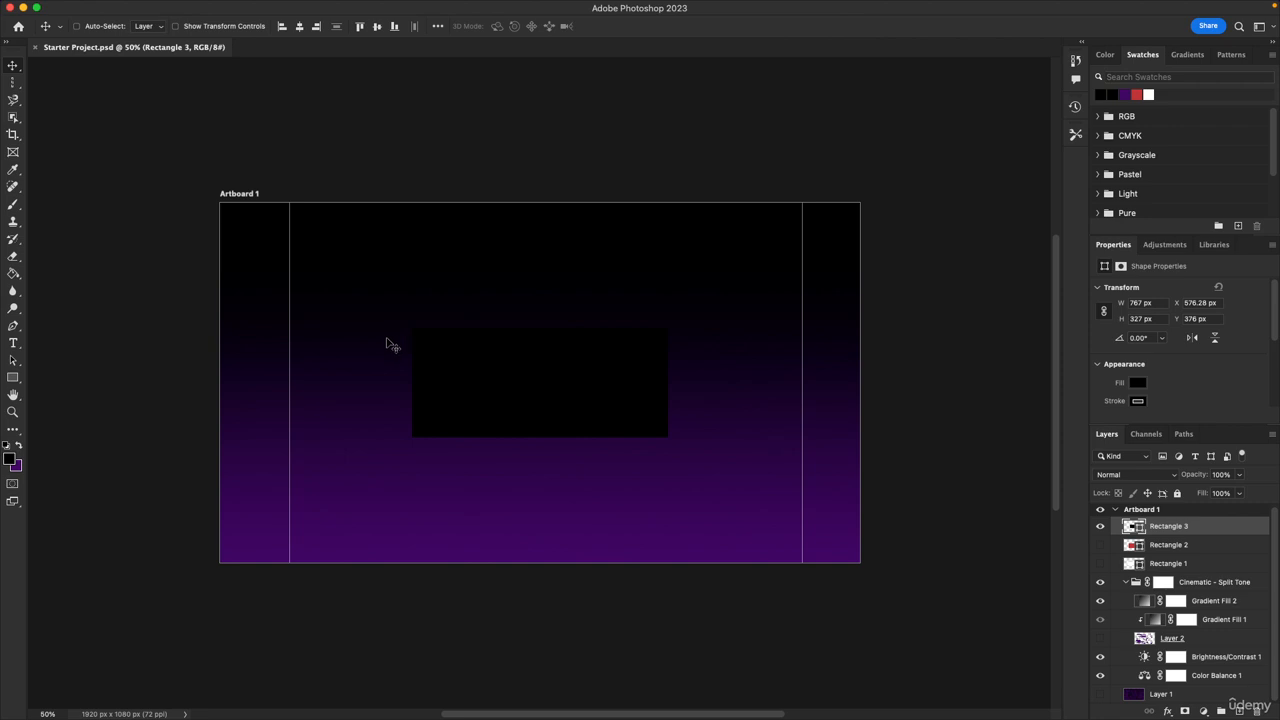
{"action": "left_click", "coordinate": [14, 136]}
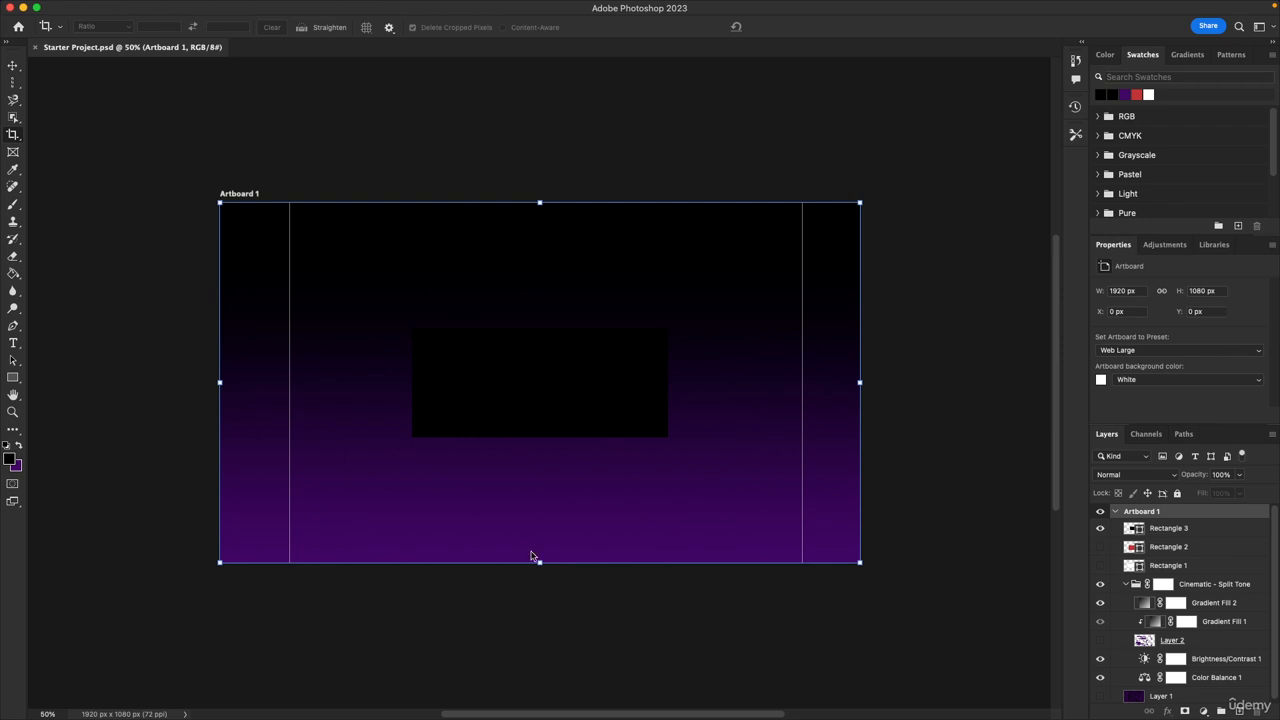
{"action": "left_click_drag", "start_coordinate": [540, 562], "coordinate": [548, 640]}
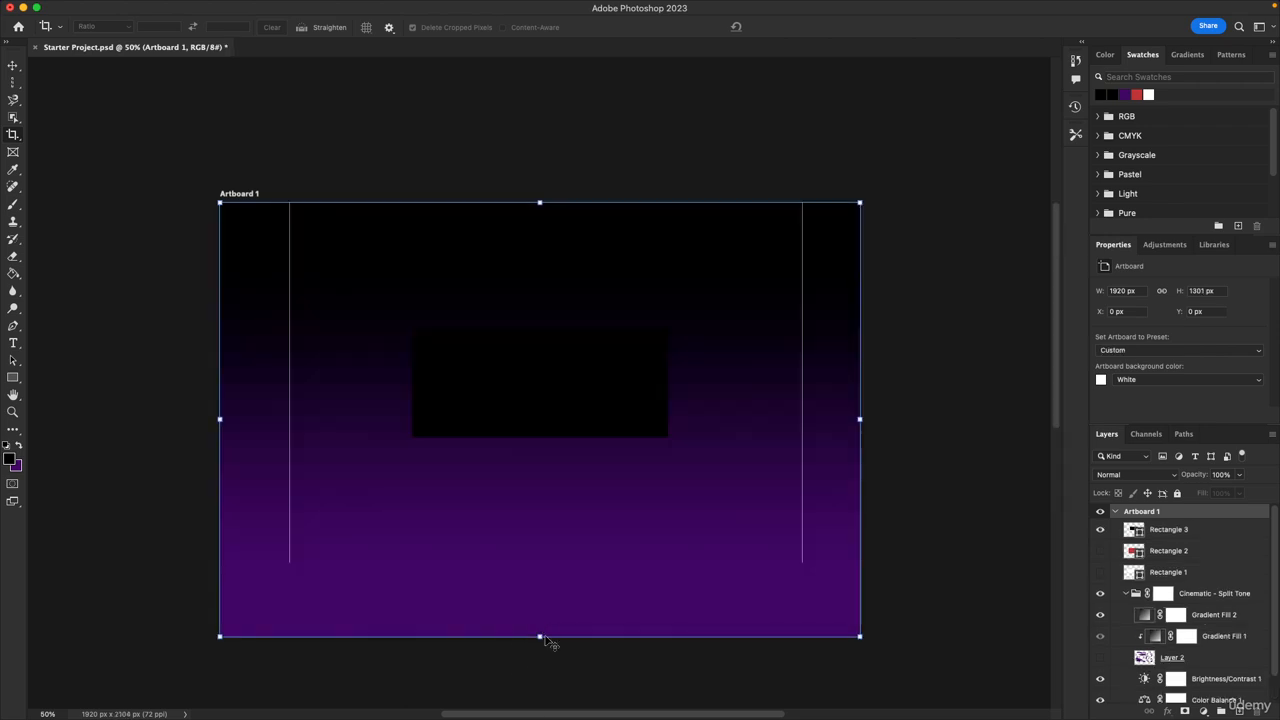
{"action": "key", "text": "super+z"}
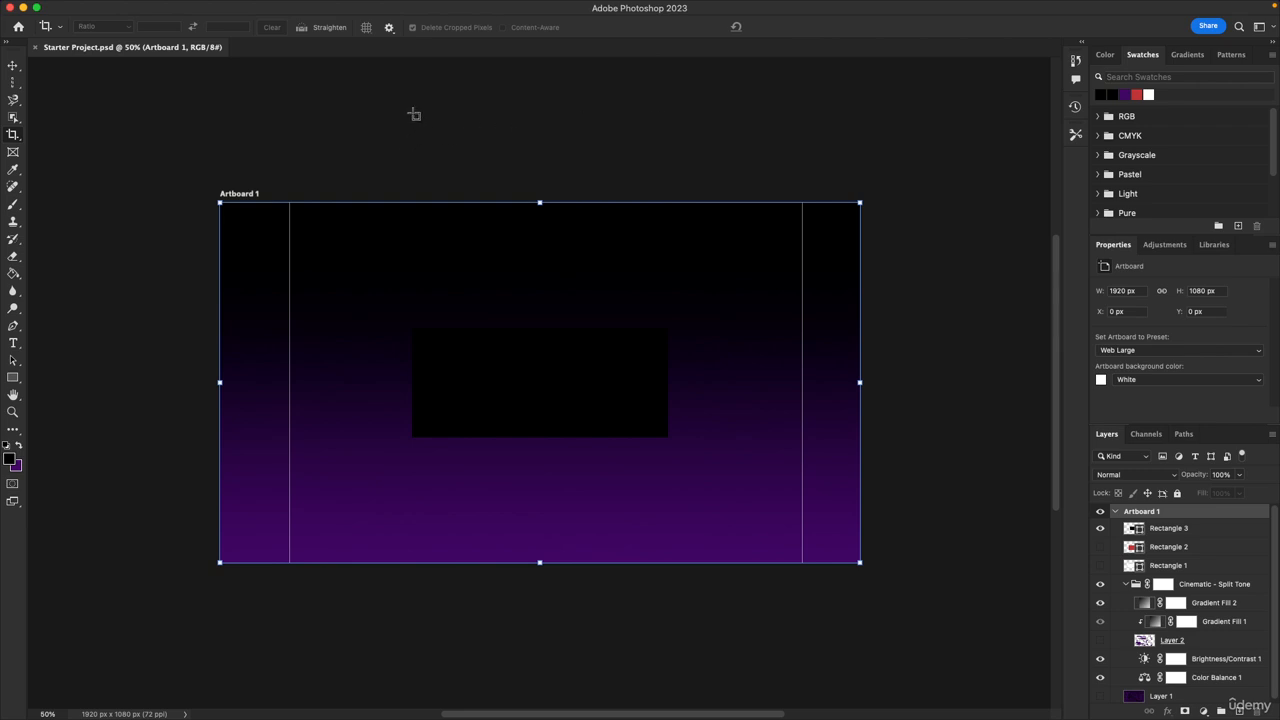
Draw a placeholder frame about 767 x 534 px over the rectangle with the Frame Tool and delete it
{"action": "left_click", "coordinate": [13, 66]}
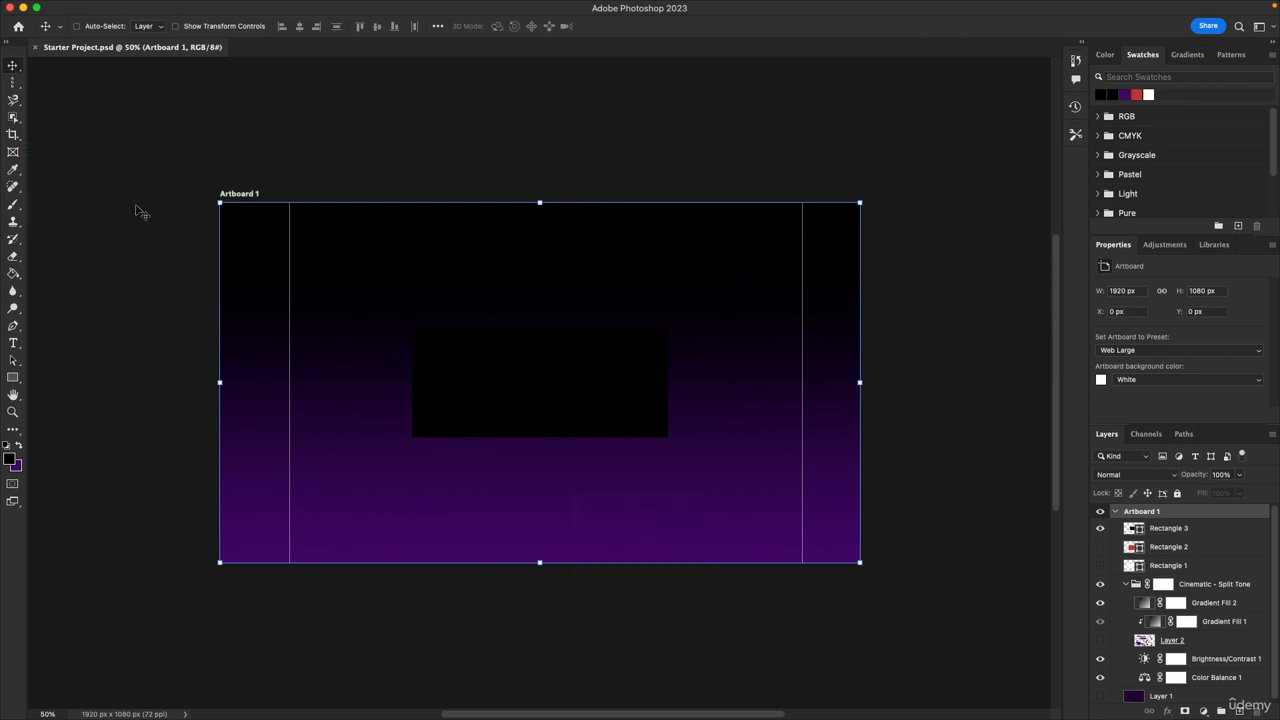
{"action": "left_click", "coordinate": [14, 152]}
{"action": "left_click_drag", "start_coordinate": [307, 337], "coordinate": [564, 514]}
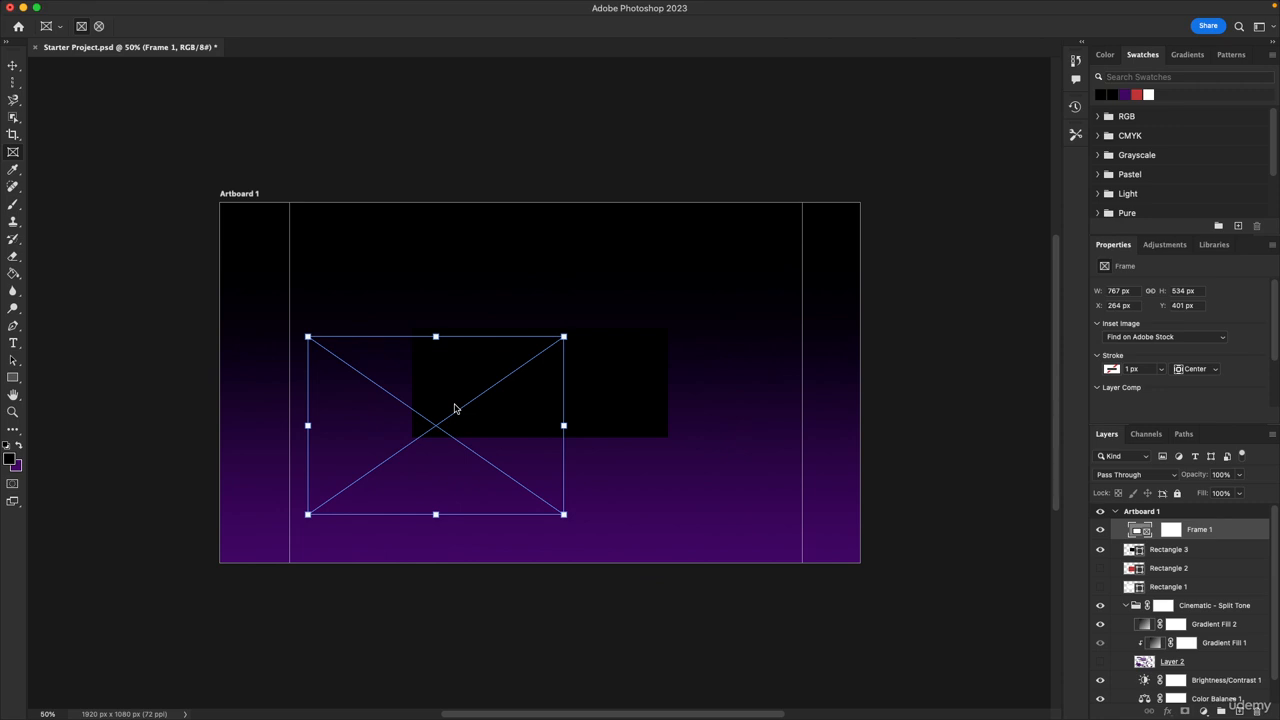
{"action": "key", "text": "Delete"}
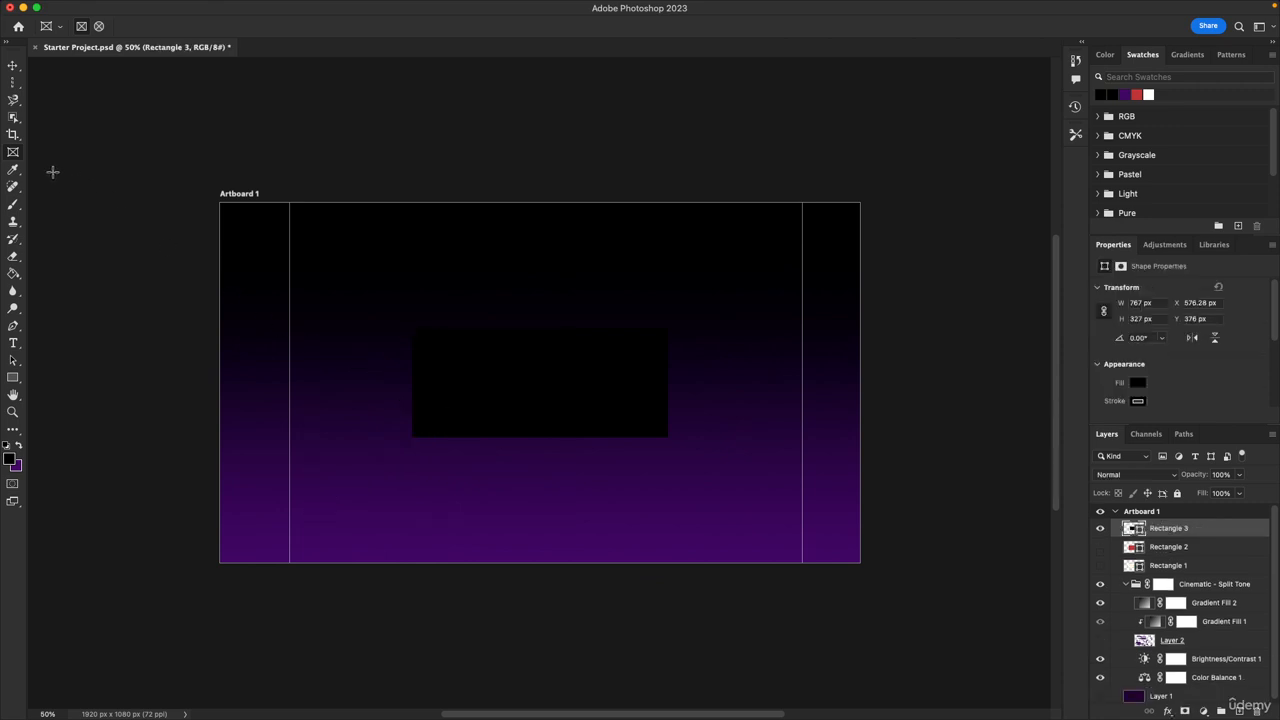
Choose the Eyedropper Tool and save the document
{"action": "left_click", "coordinate": [18, 173]}
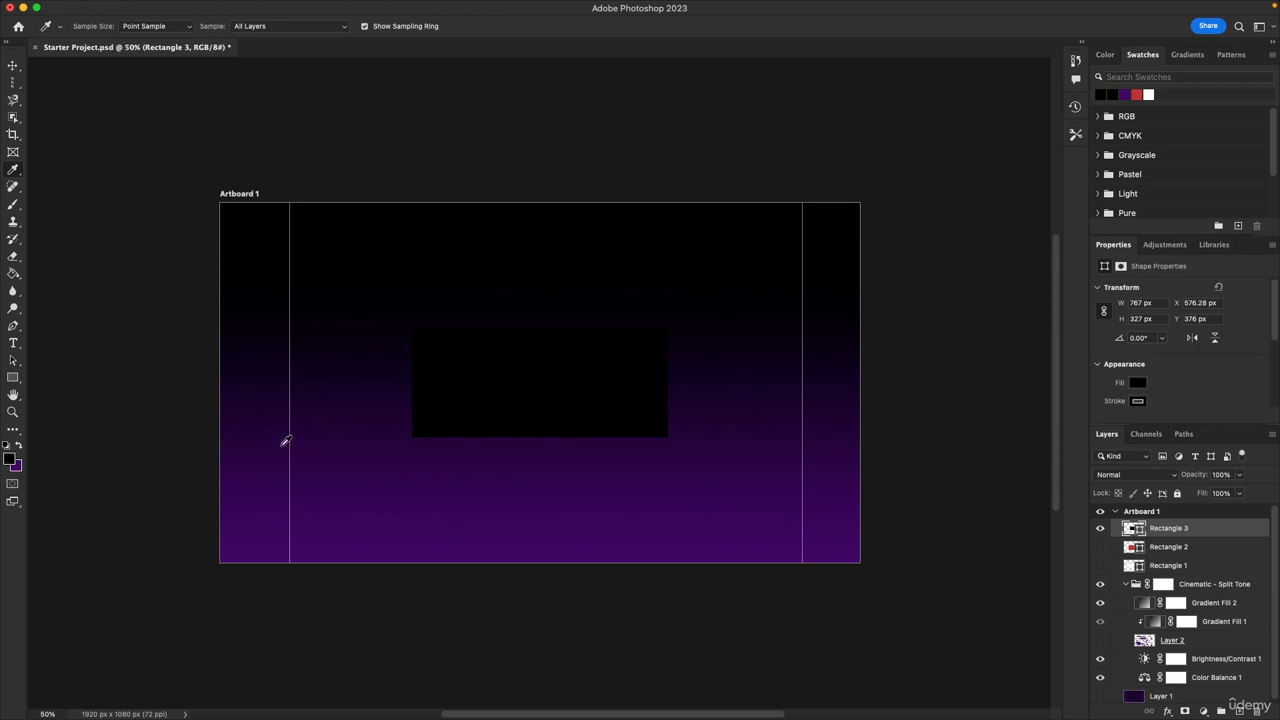
{"action": "key", "text": "super+s"}
Sample outside the canvas with the Eyedropper and deny the screen-recording permission request
{"action": "left_click", "coordinate": [492, 112]}
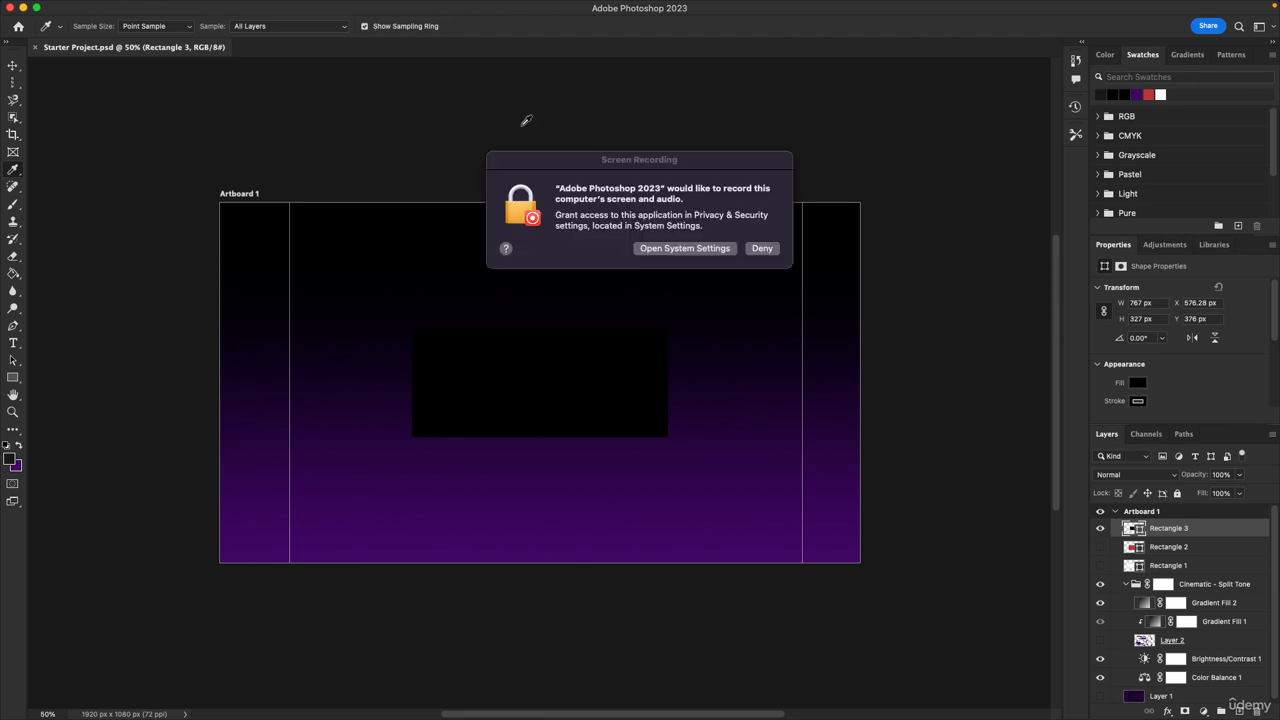
{"action": "left_click", "coordinate": [770, 250]}
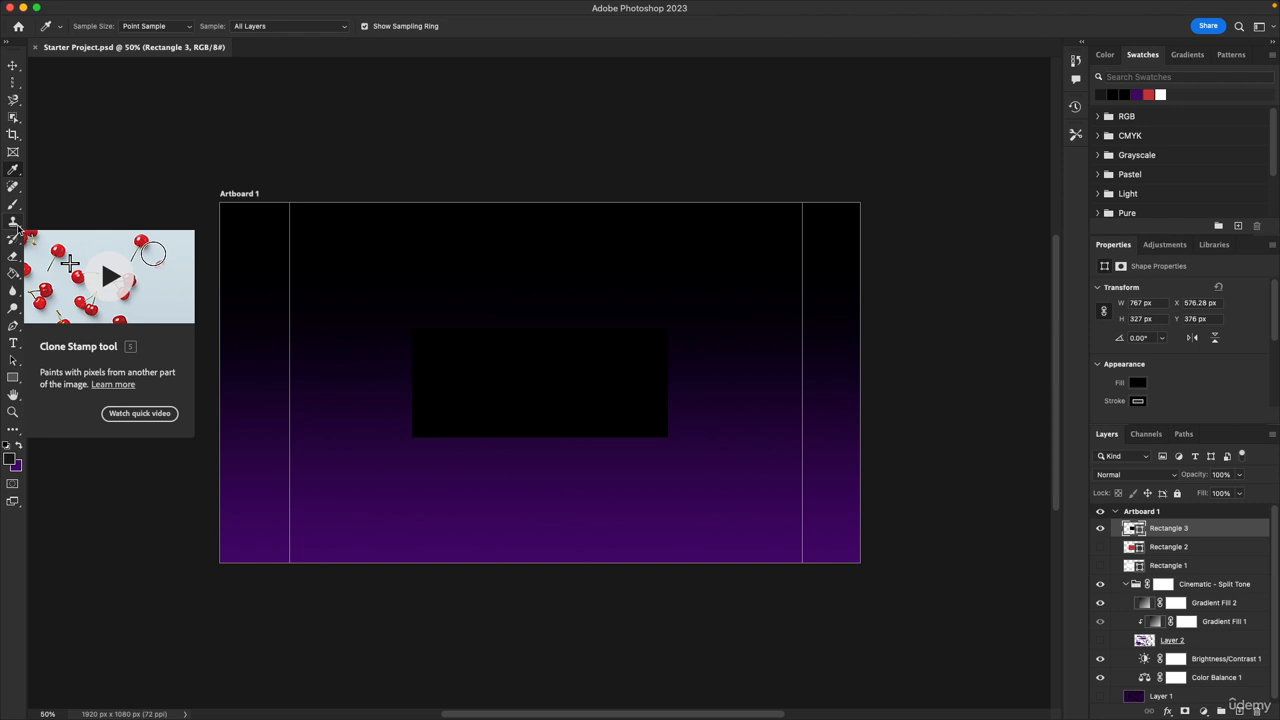
Browse the Clone Stamp tool group and choose the Spot Healing Brush Tool
{"action": "left_click", "coordinate": [17, 227]}
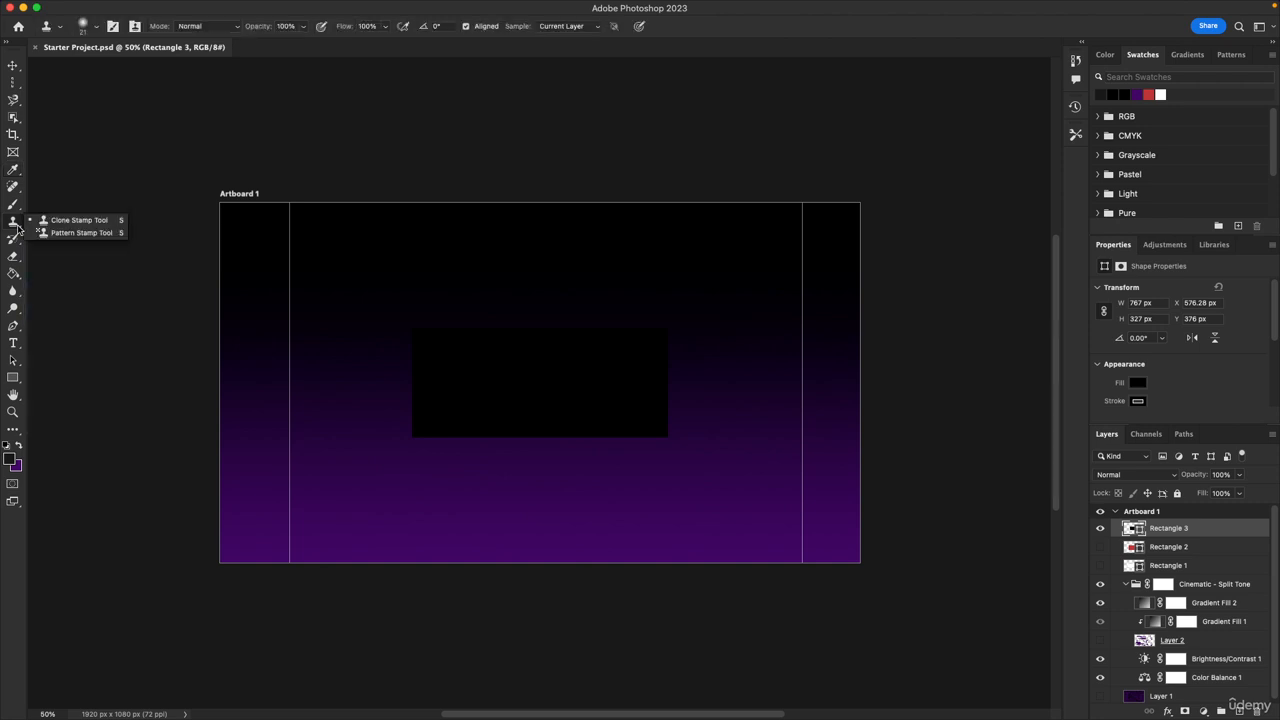
{"action": "left_click", "coordinate": [16, 191]}
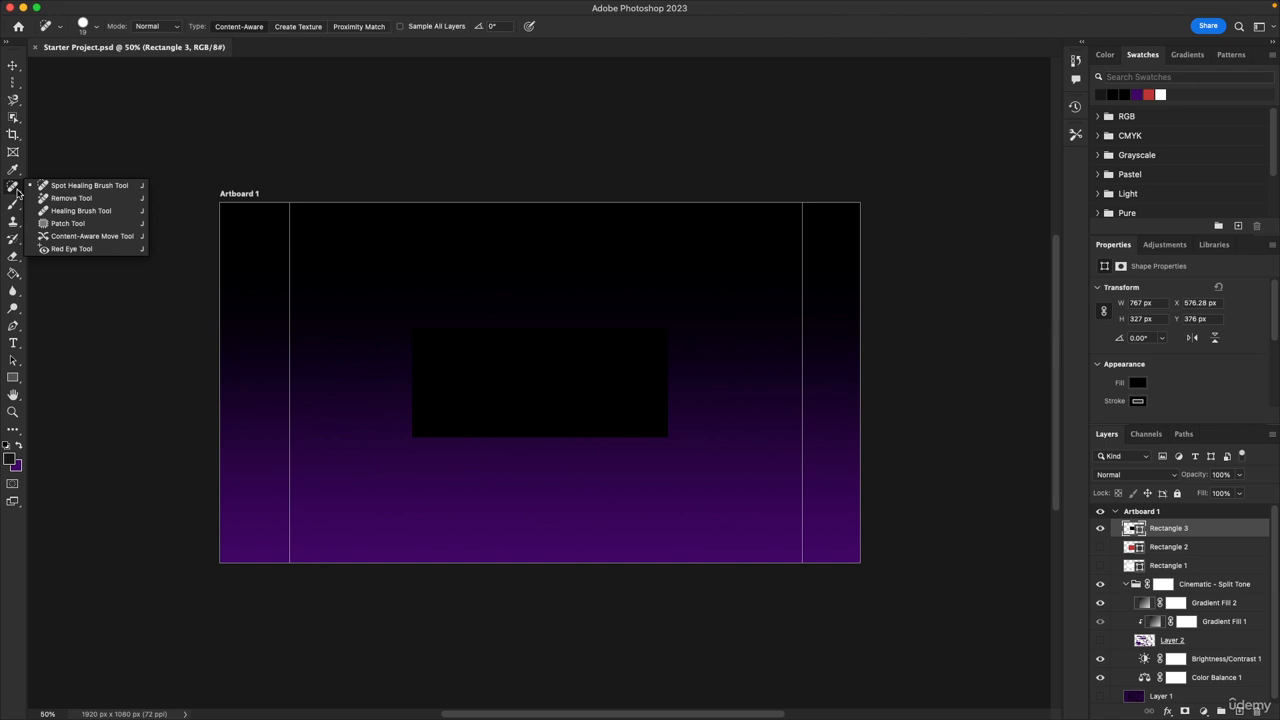
{"action": "left_click", "coordinate": [84, 187]}
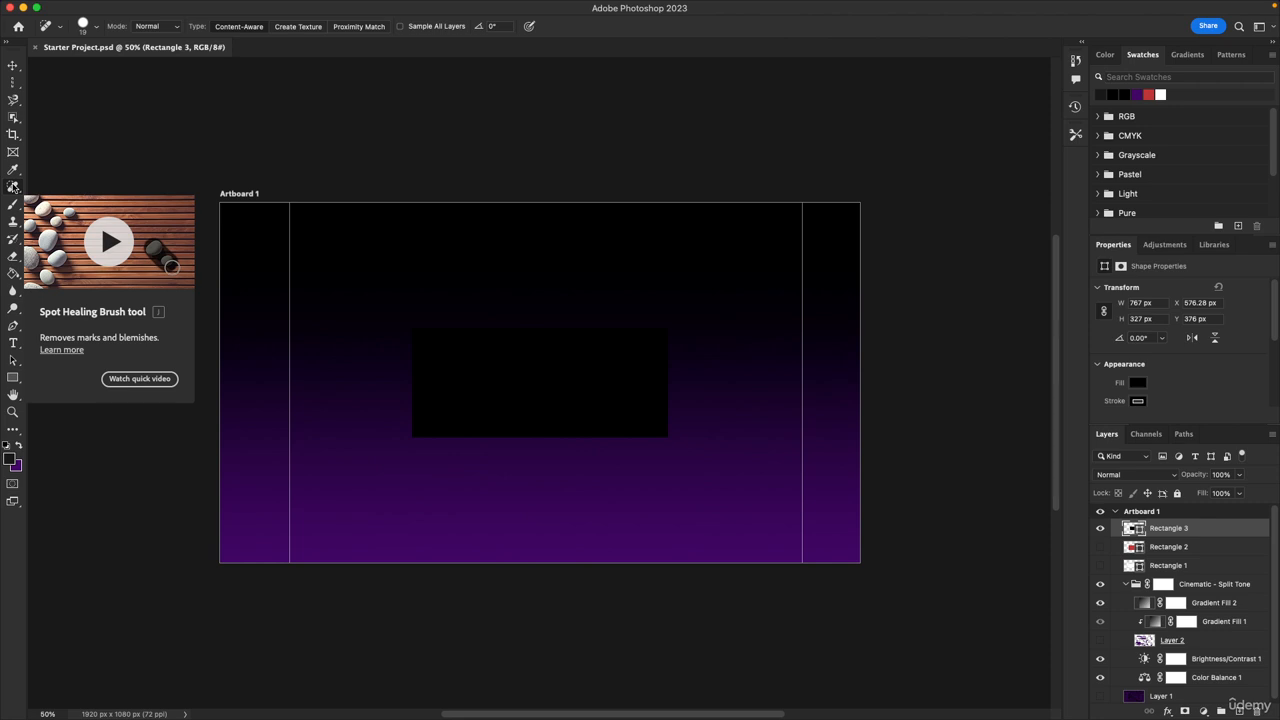
Choose the Magic Eraser Tool from the Eraser tool group
{"action": "left_click", "coordinate": [14, 256]}
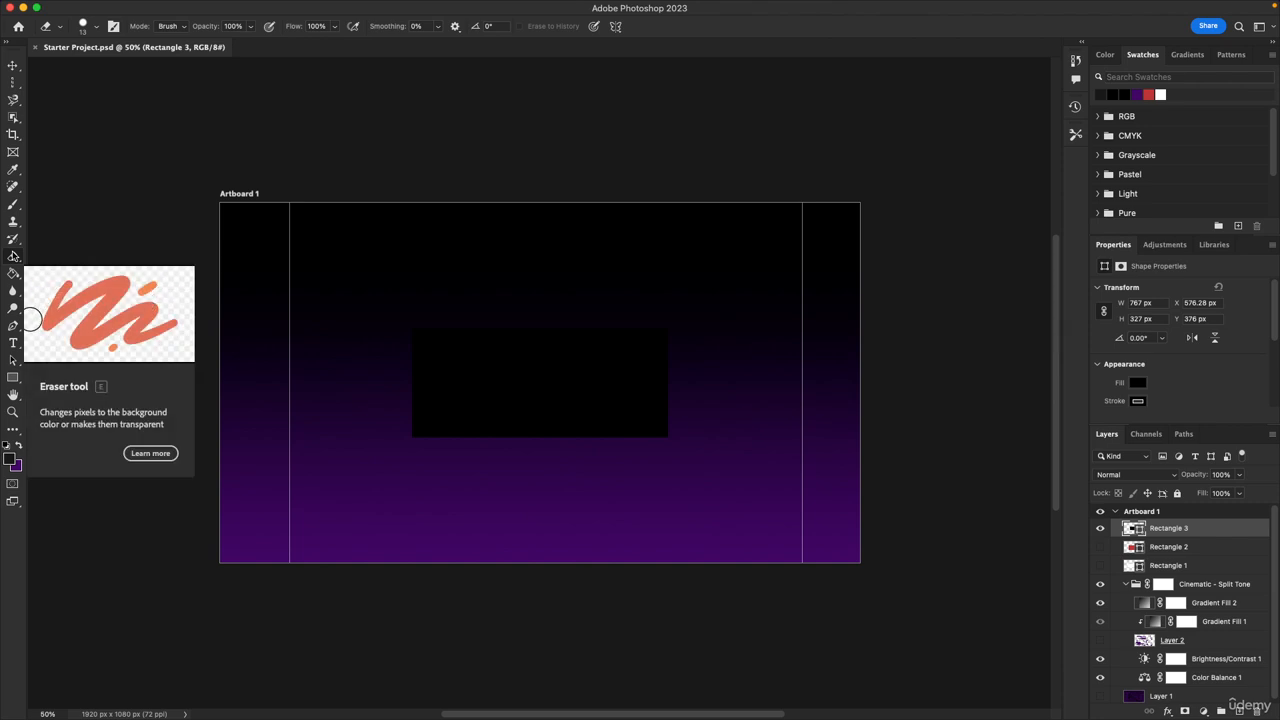
{"action": "right_click", "coordinate": [13, 256]}
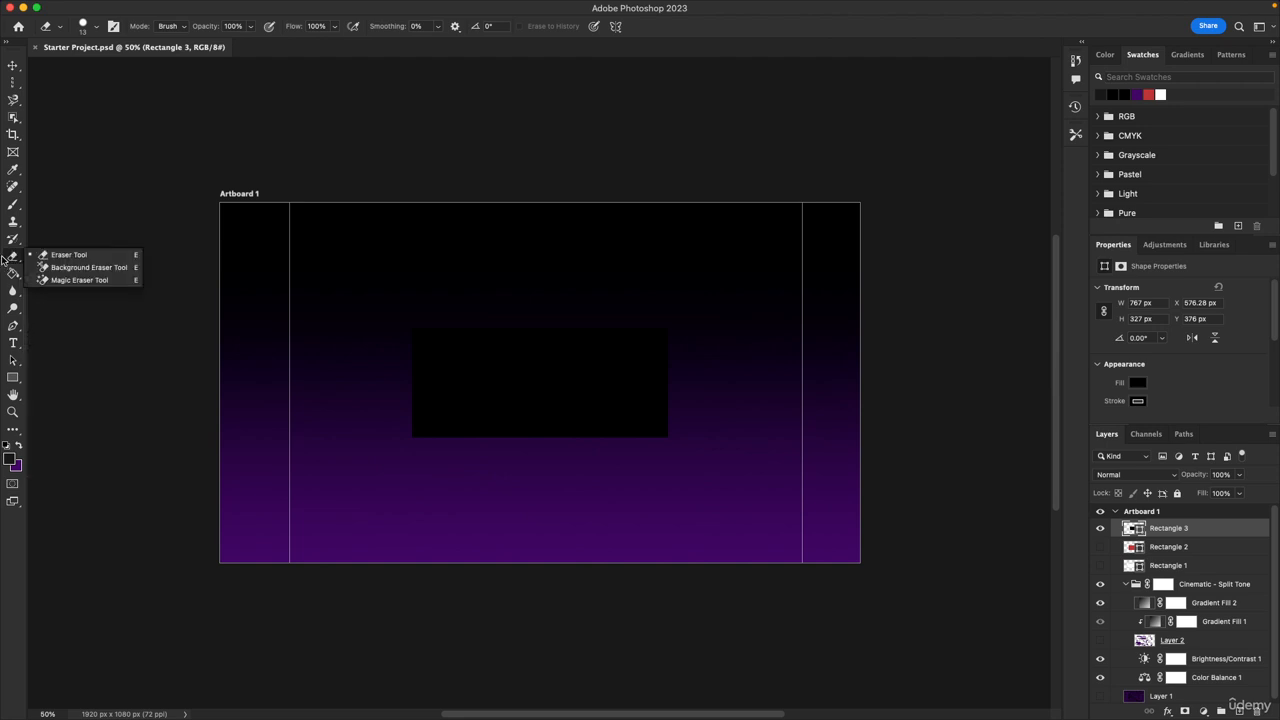
{"action": "left_click", "coordinate": [90, 280]}
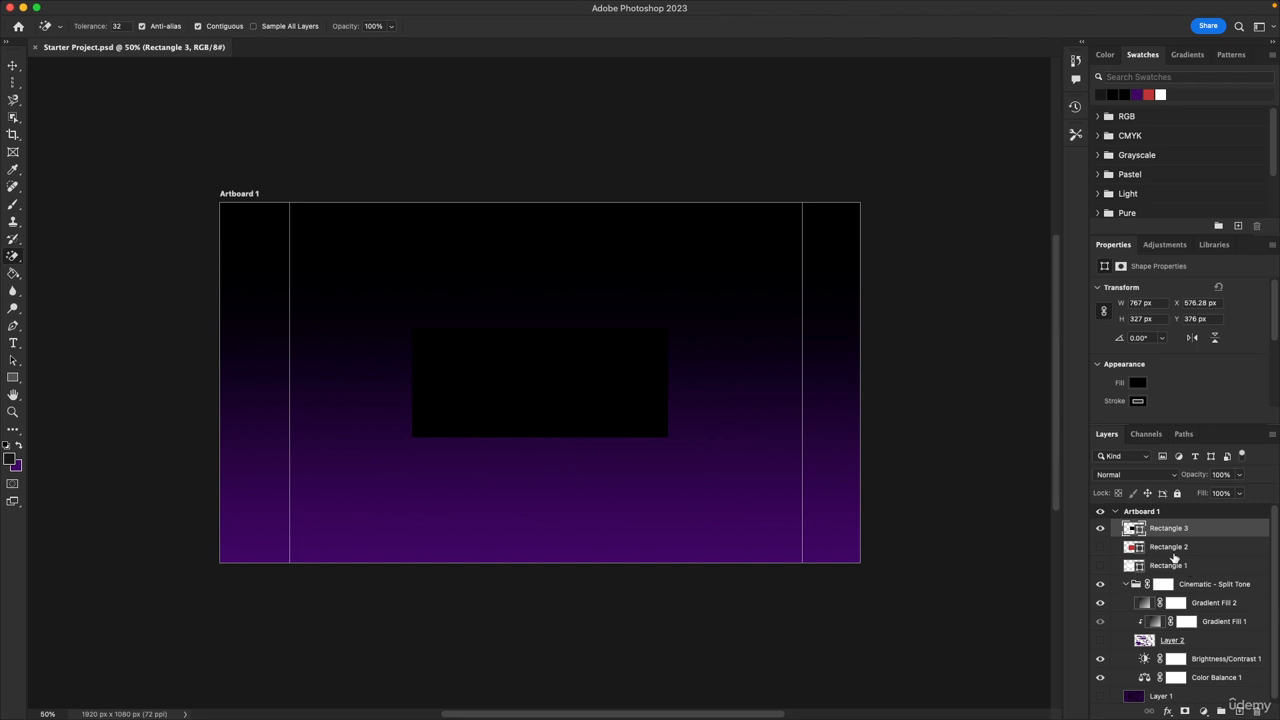
Make Layer 1 visible and active, apply the Magic Eraser to the artboard, and undo the erase
{"action": "left_click", "coordinate": [1099, 696]}
{"action": "left_click", "coordinate": [1099, 696]}
{"action": "left_click", "coordinate": [1140, 696]}
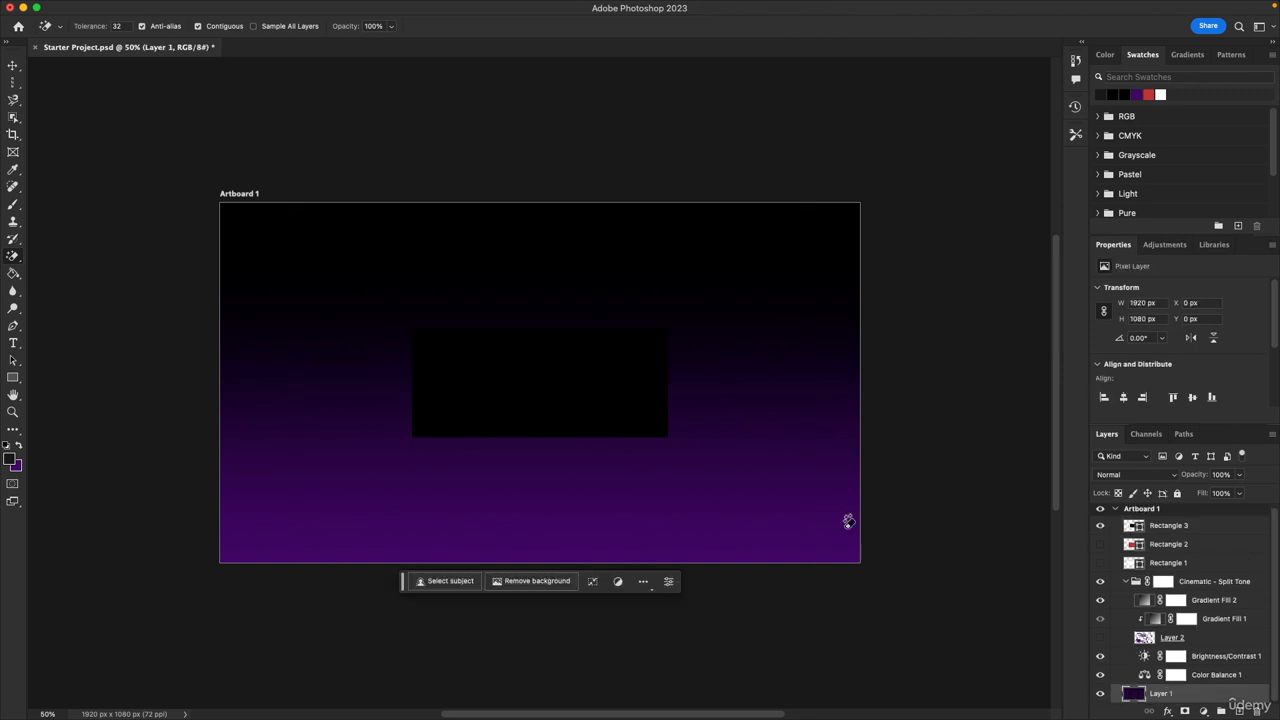
{"action": "left_click", "coordinate": [745, 458]}
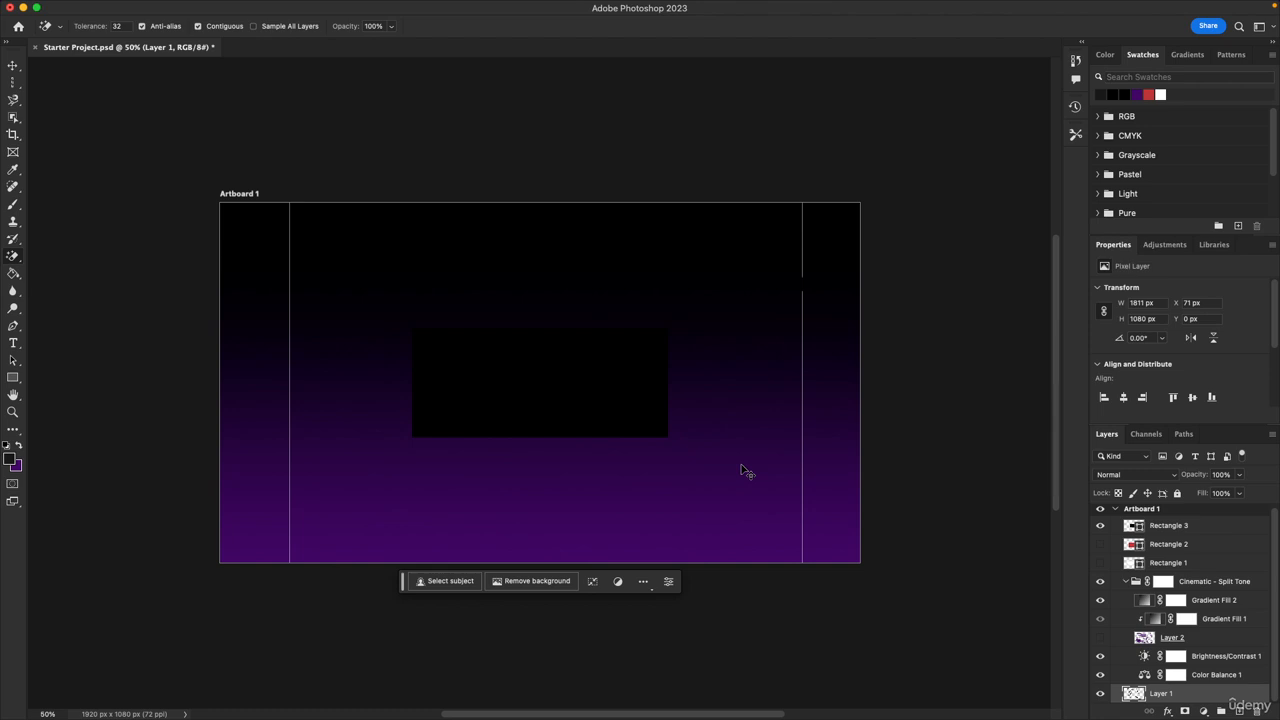
{"action": "key", "text": "ctrl+z"}
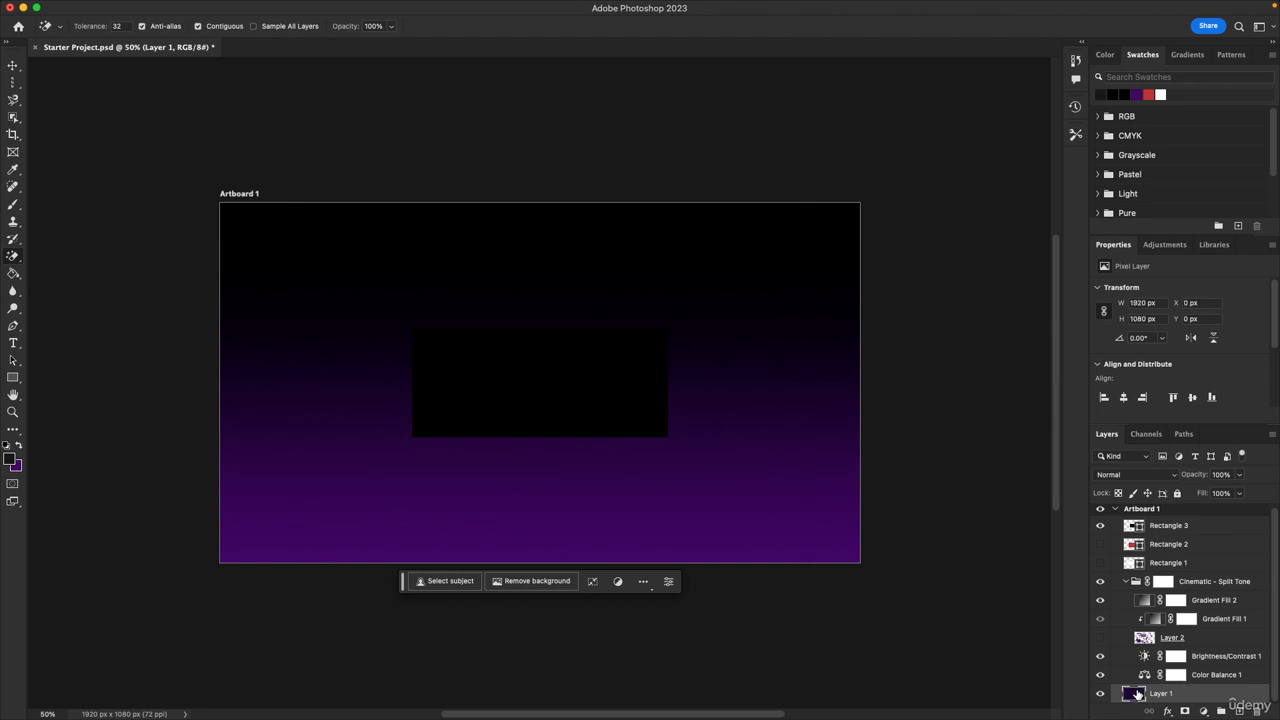
Choose the Paint Bucket Tool and undo a stray fill on the canvas
{"action": "left_click", "coordinate": [14, 273]}
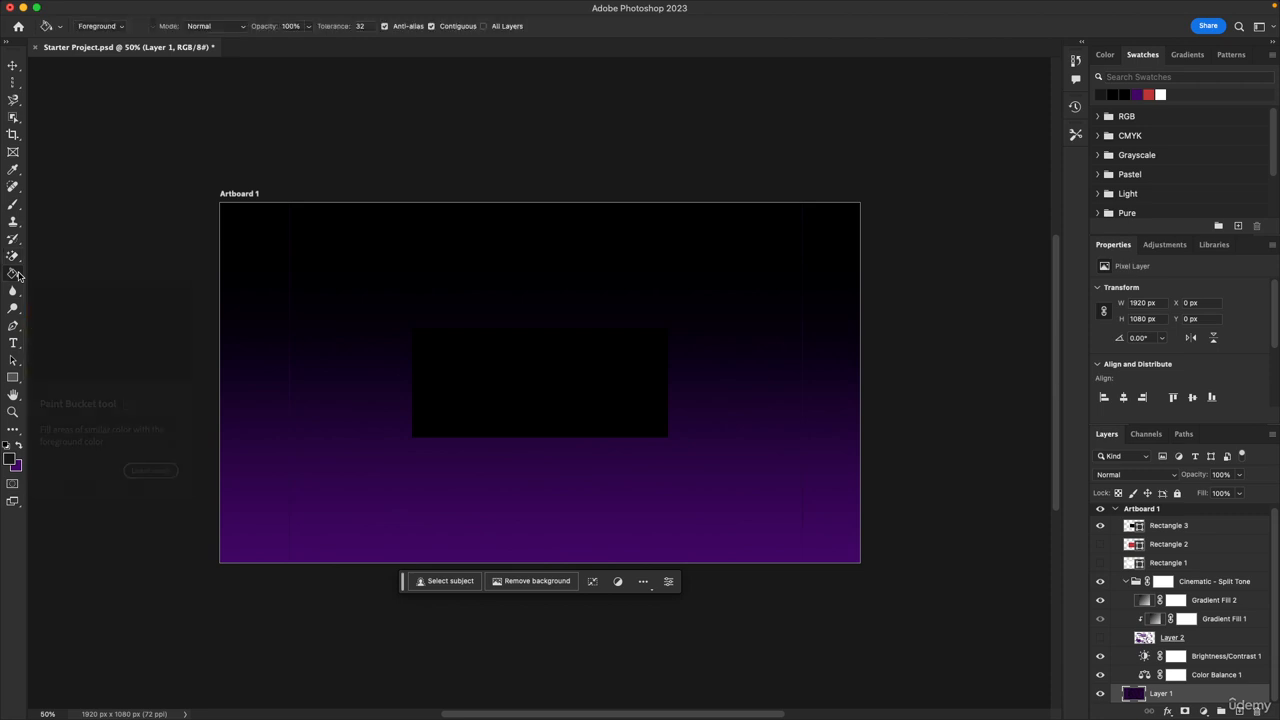
{"action": "right_click", "coordinate": [14, 273]}
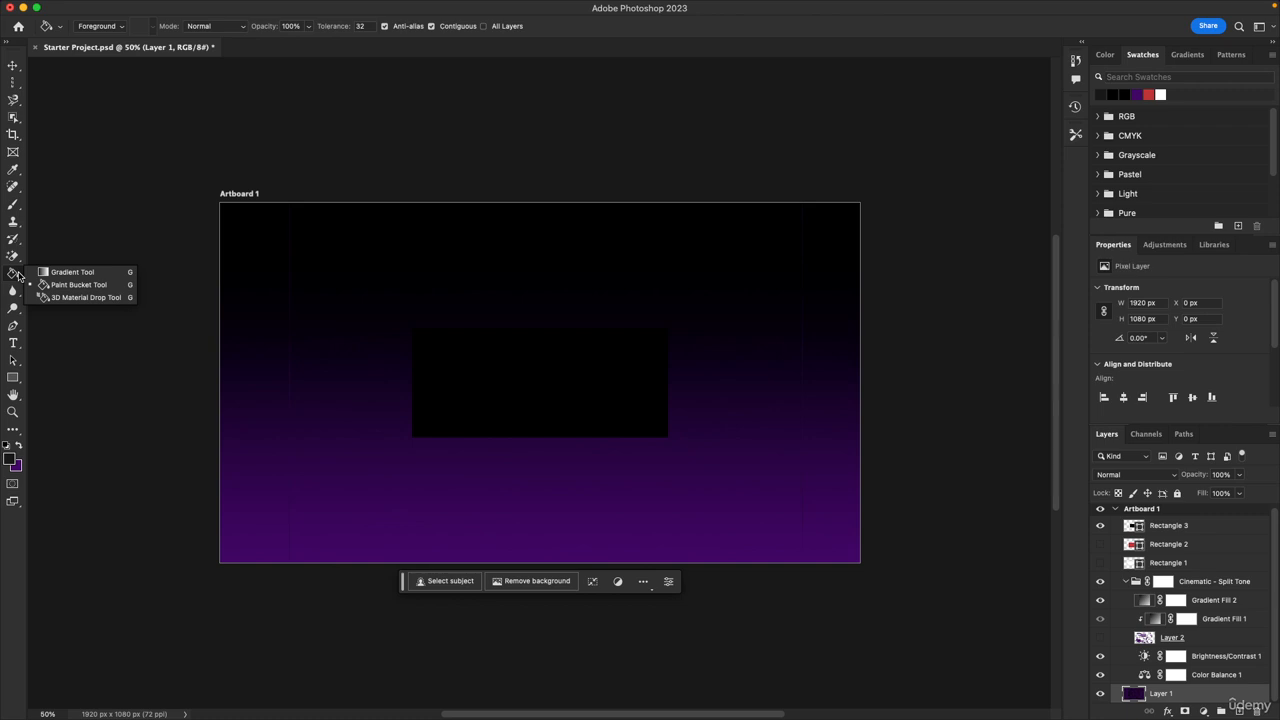
{"action": "left_click", "coordinate": [322, 348]}
{"action": "key", "text": "super+z"}
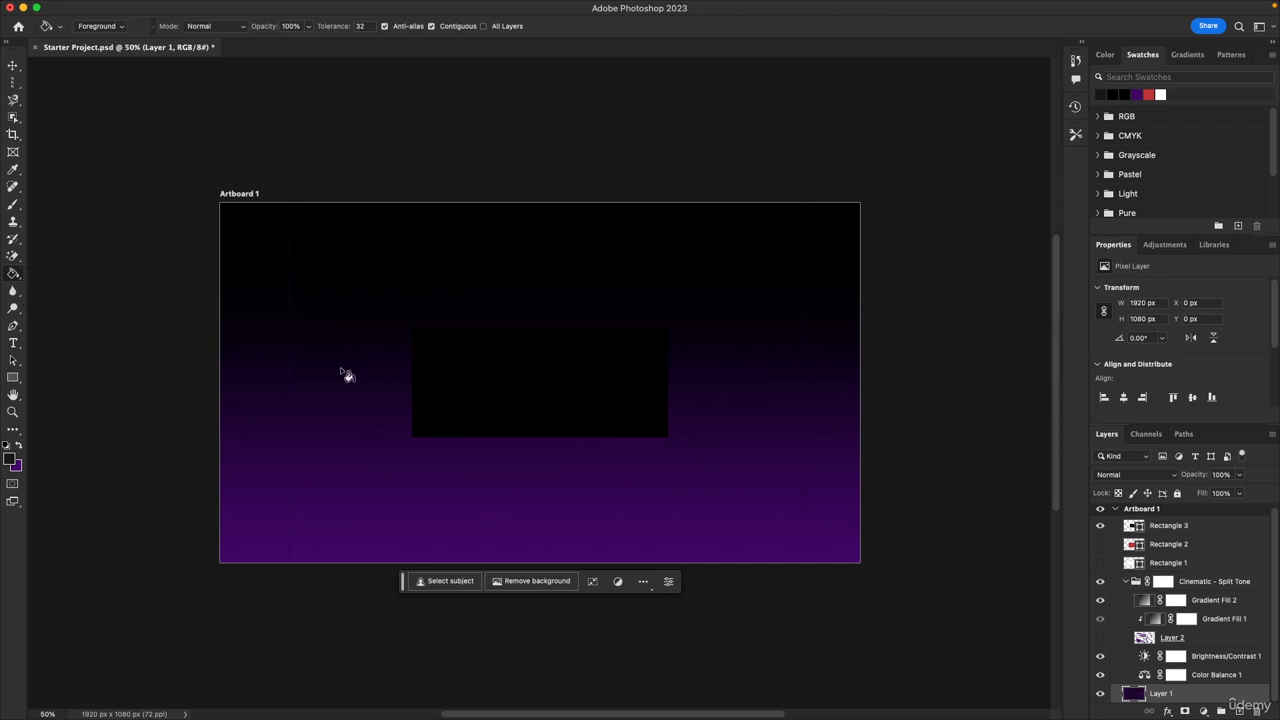
Create a new layer and fill it with black using the Paint Bucket
{"action": "key", "text": "super+shift+n"}
{"action": "key", "text": "Return"}
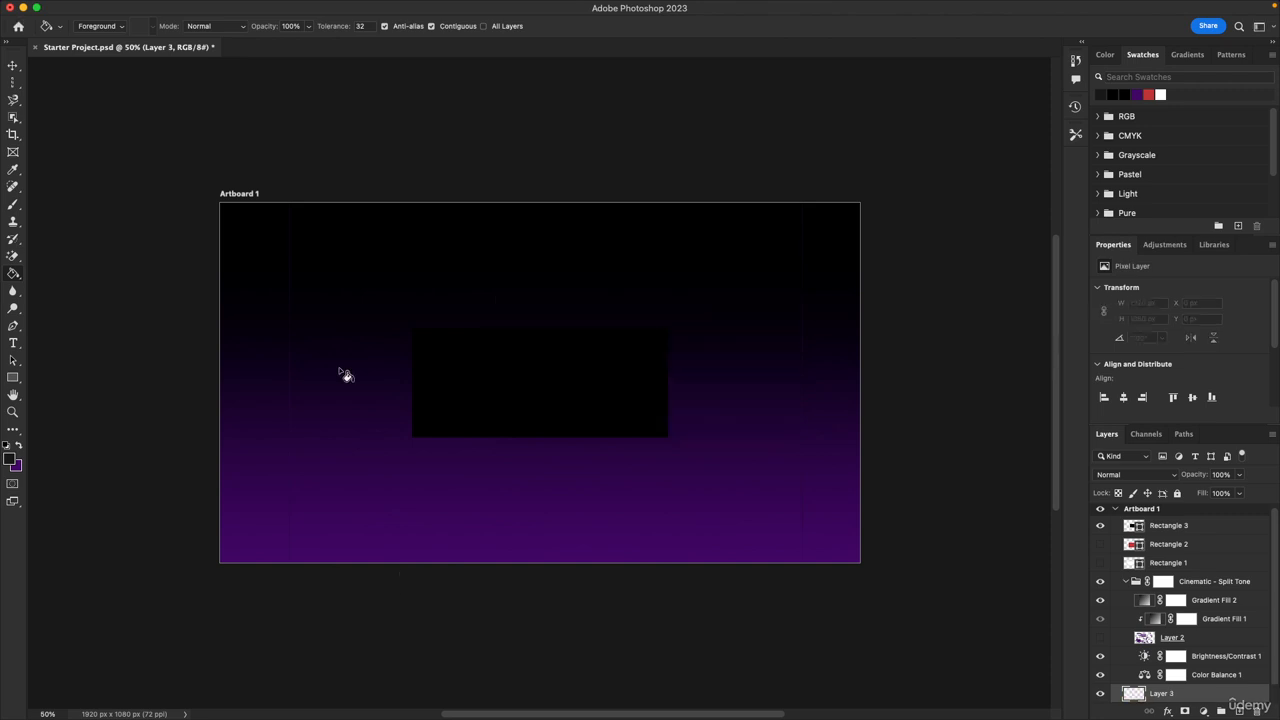
{"action": "left_click", "coordinate": [341, 369]}
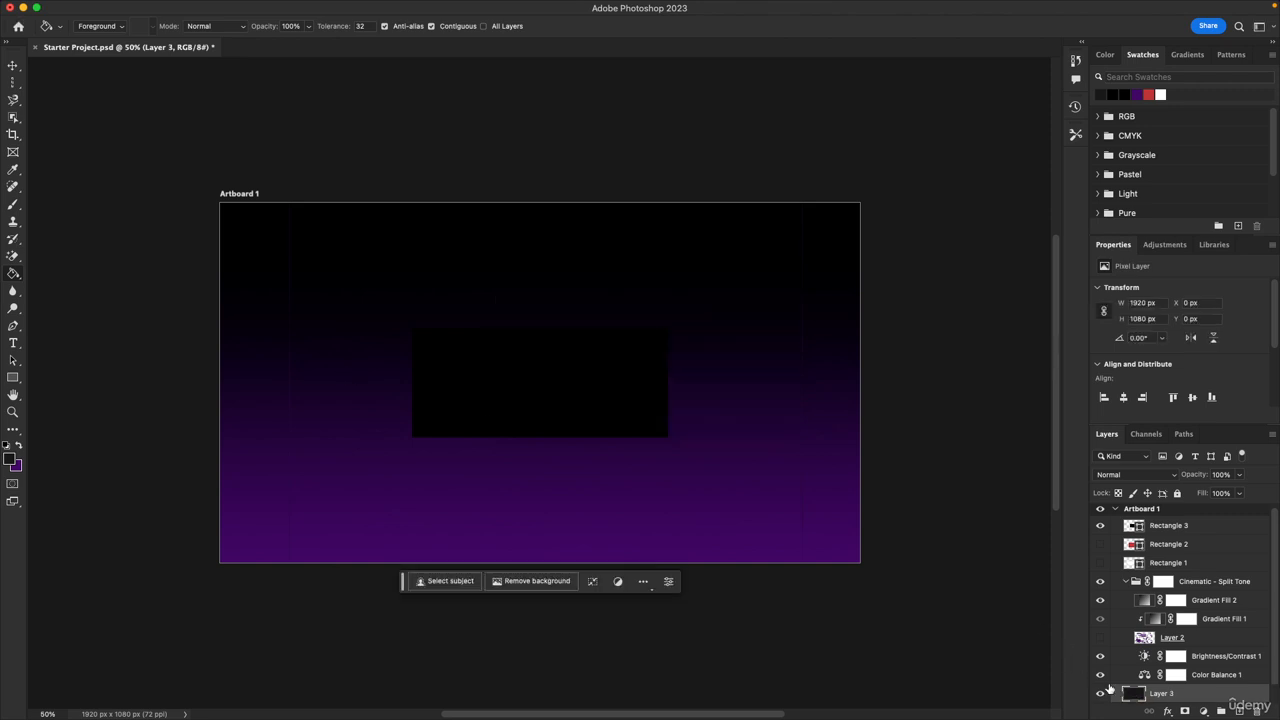
Move the new layer to the top of the artboard's layers and fill it black with the Paint Bucket
{"action": "left_click_drag", "start_coordinate": [1160, 693], "coordinate": [1178, 520]}
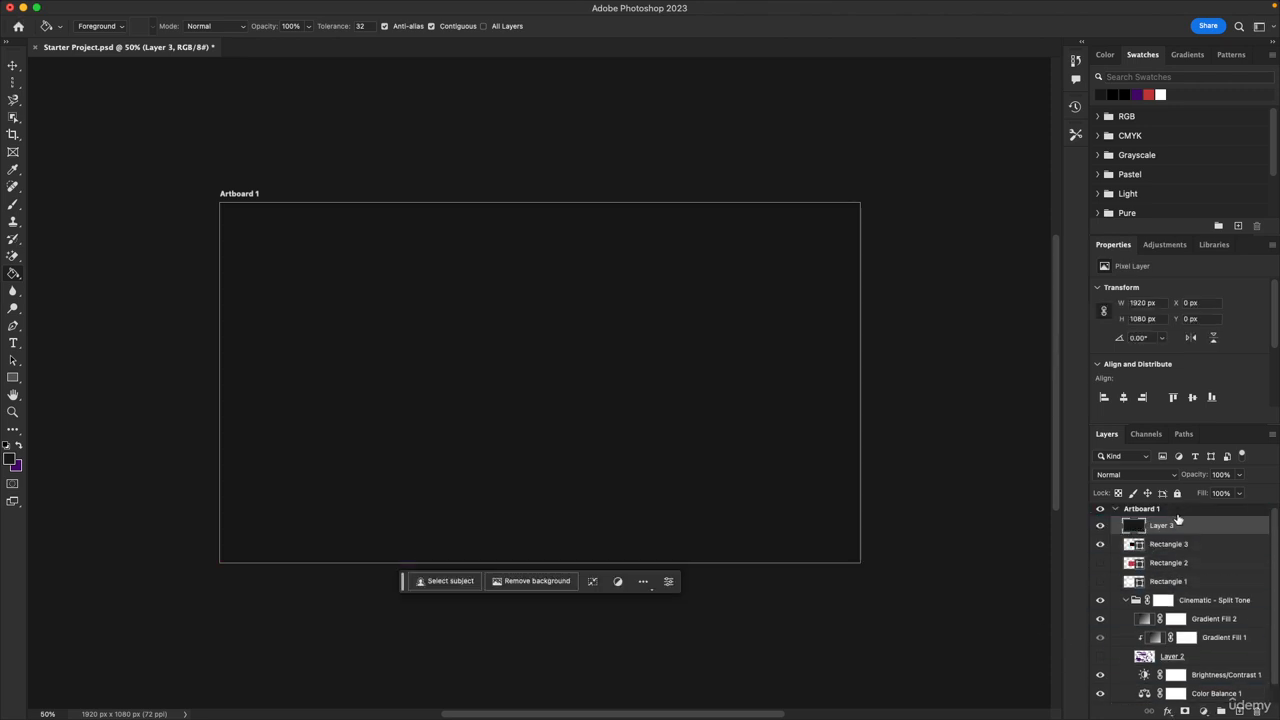
{"action": "left_click", "coordinate": [13, 462]}
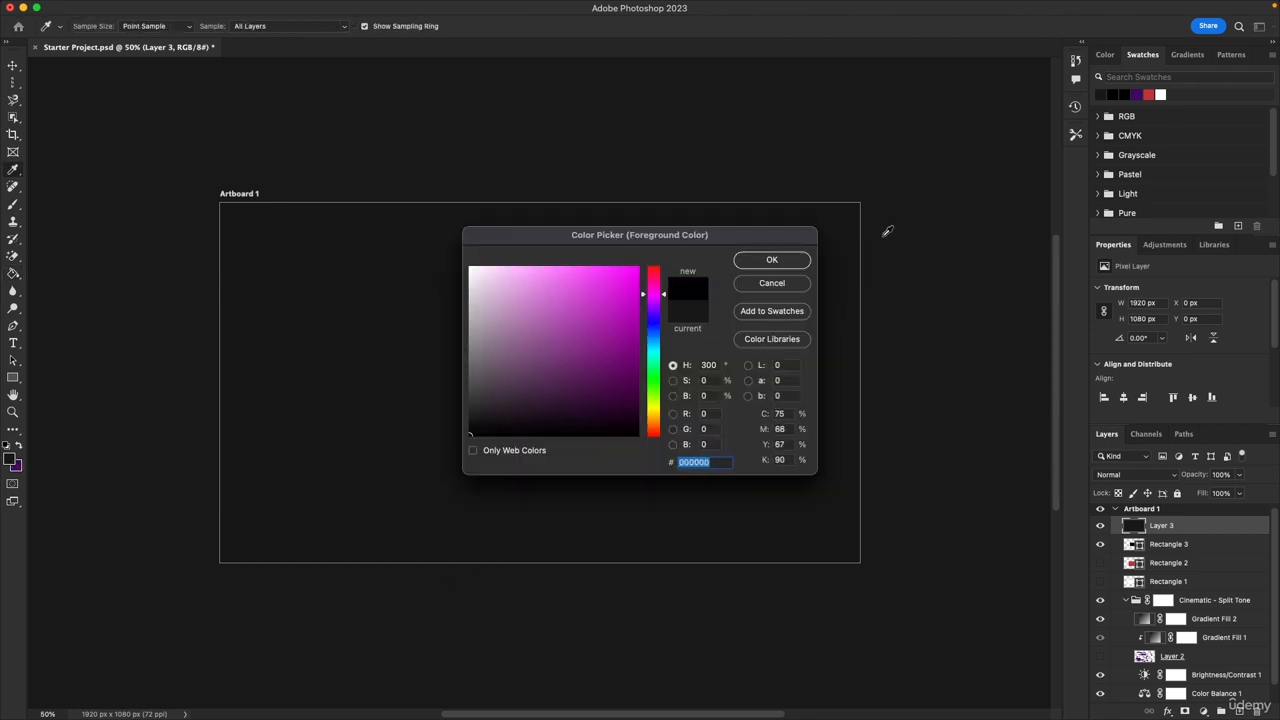
{"action": "left_click", "coordinate": [771, 259]}
{"action": "key", "text": "g"}
{"action": "left_click", "coordinate": [551, 328]}
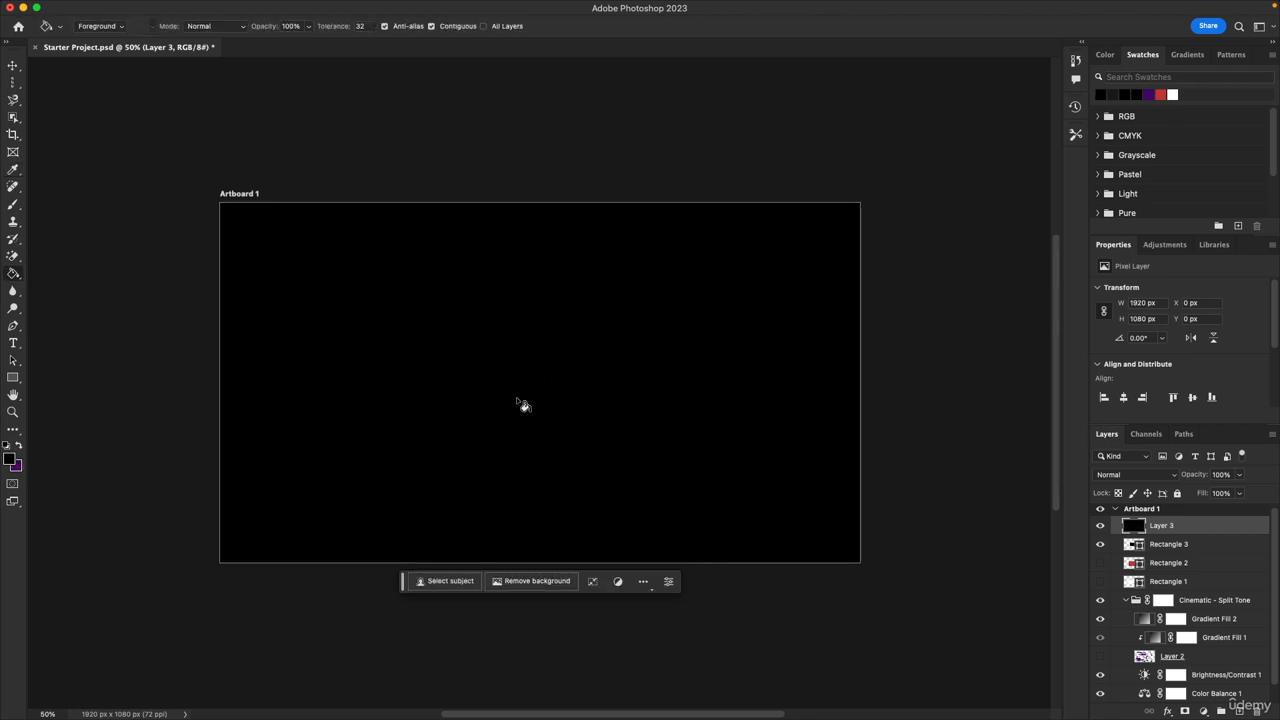
Save the document and close the Paint Bucket tool group
{"action": "key", "text": "super+s"}
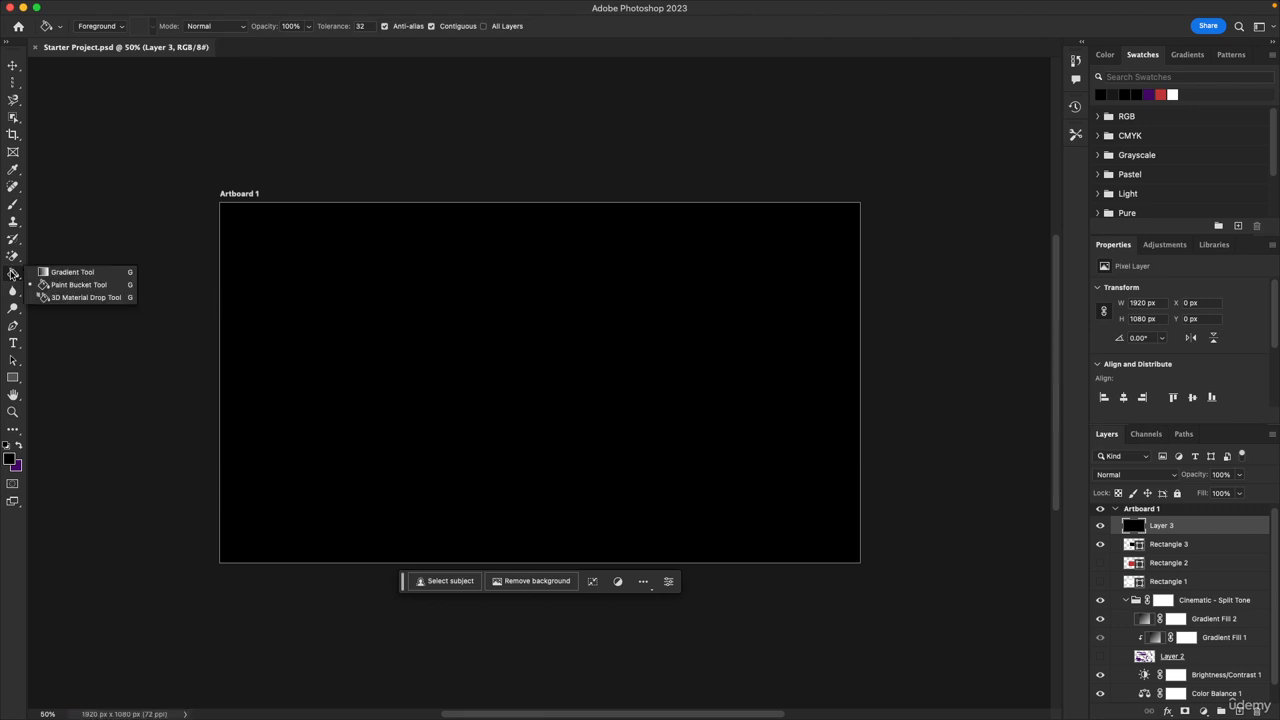
{"action": "left_click", "coordinate": [13, 273]}
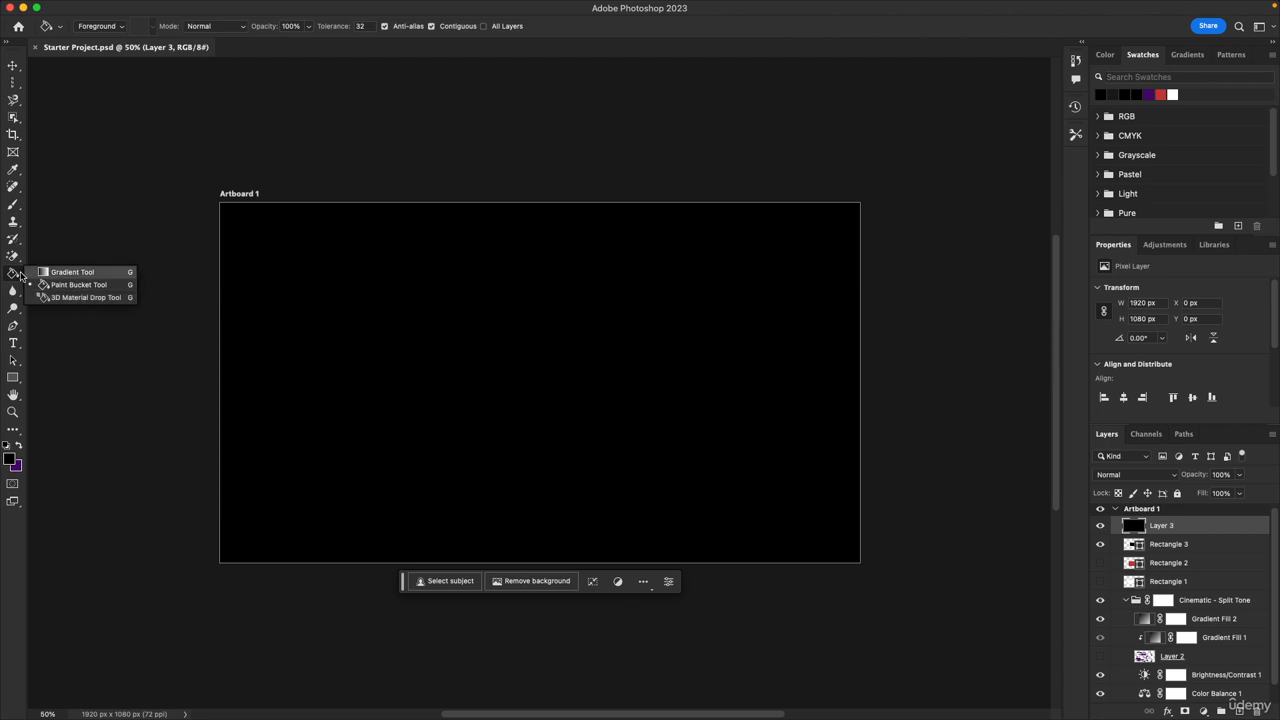
{"action": "key", "text": "Escape"}
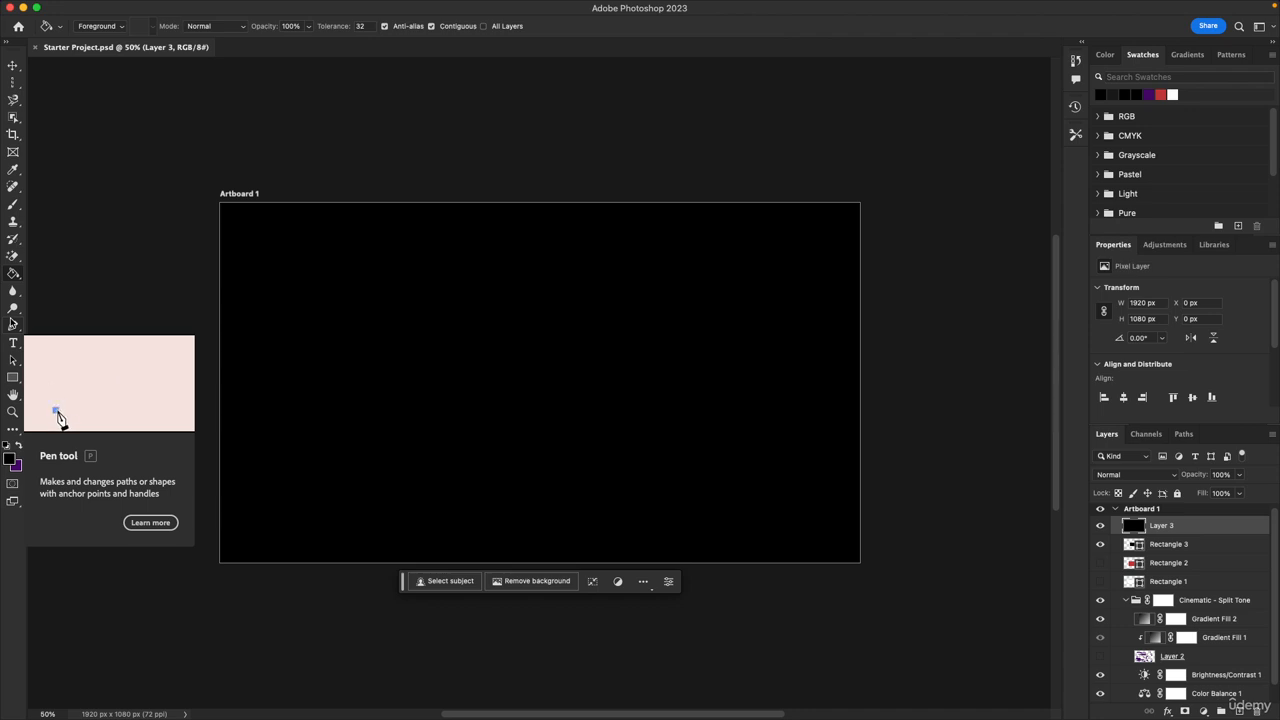
Browse the Type tool group and the Path Selection tool
{"action": "left_click", "coordinate": [14, 346]}
{"action": "left_click", "coordinate": [14, 348]}
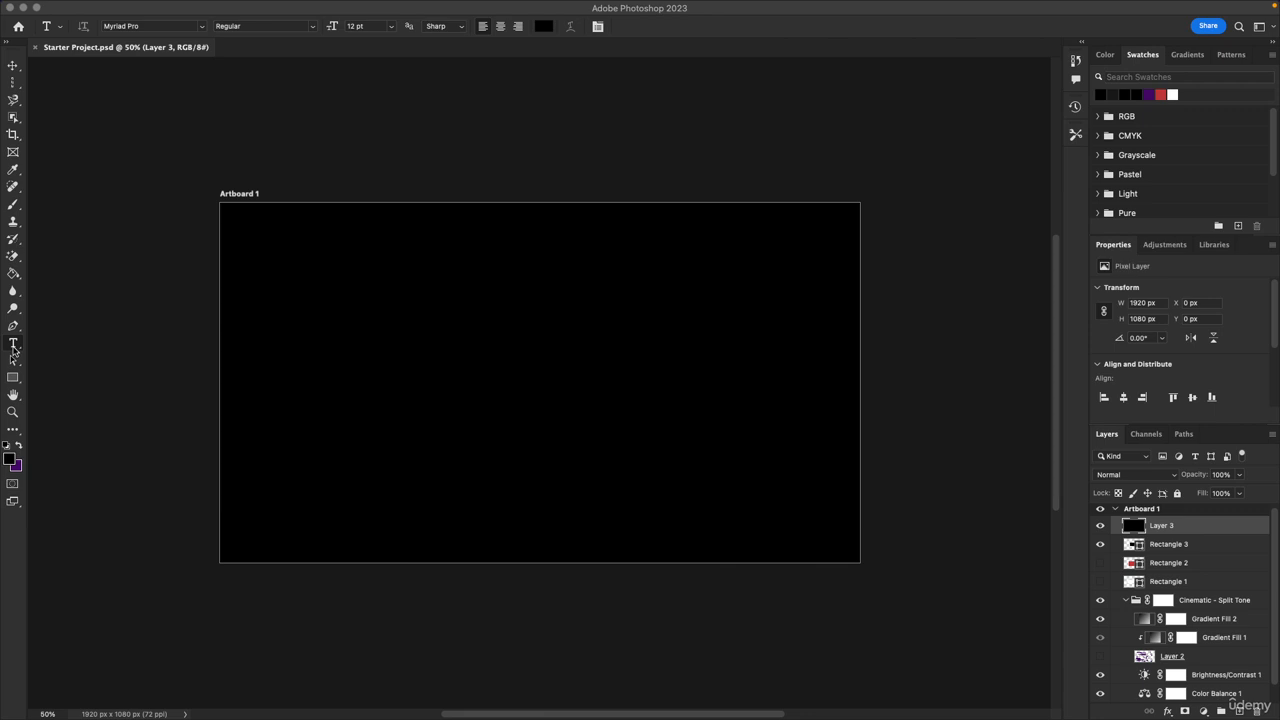
{"action": "right_click", "coordinate": [14, 348]}
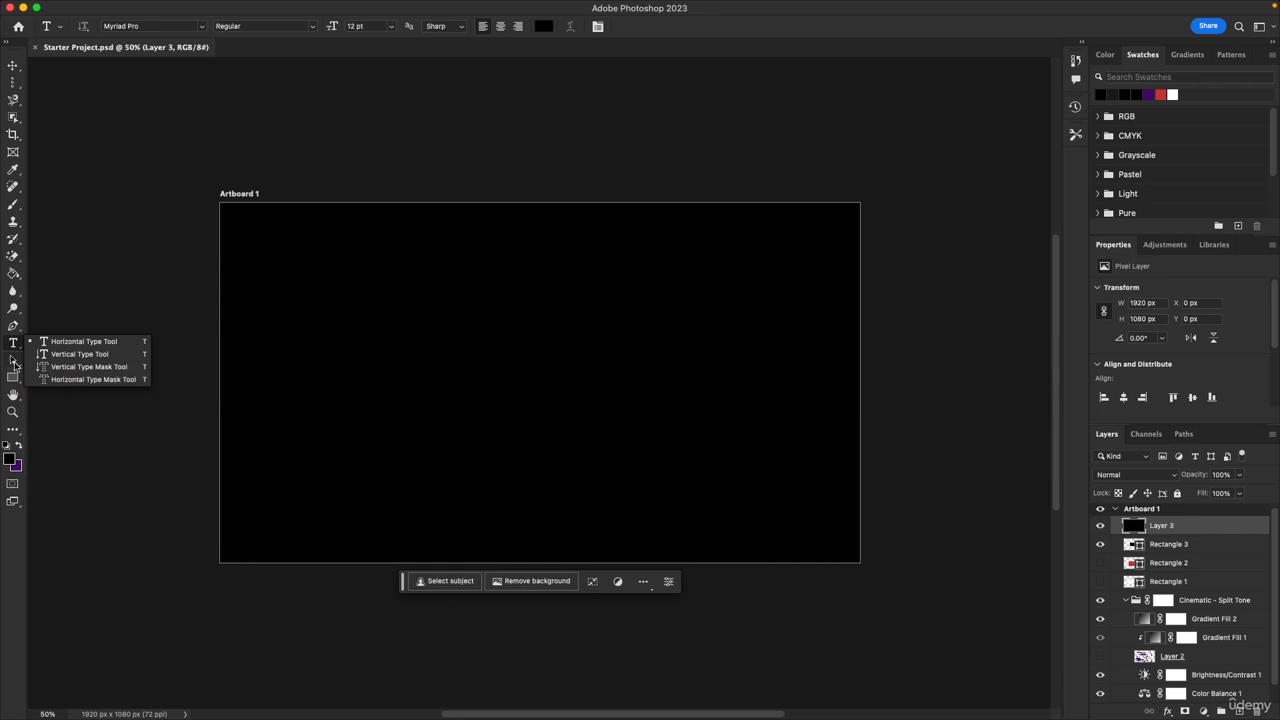
{"action": "left_click", "coordinate": [12, 348]}
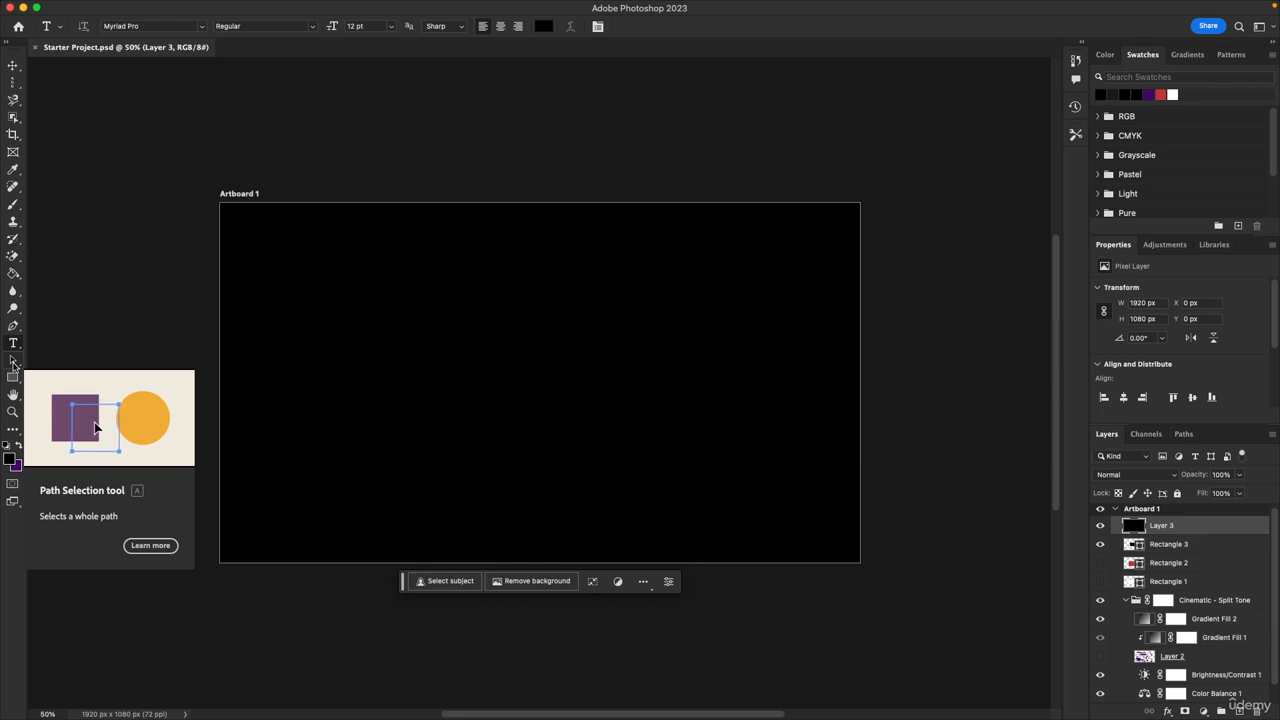
{"action": "left_click", "coordinate": [13, 364]}
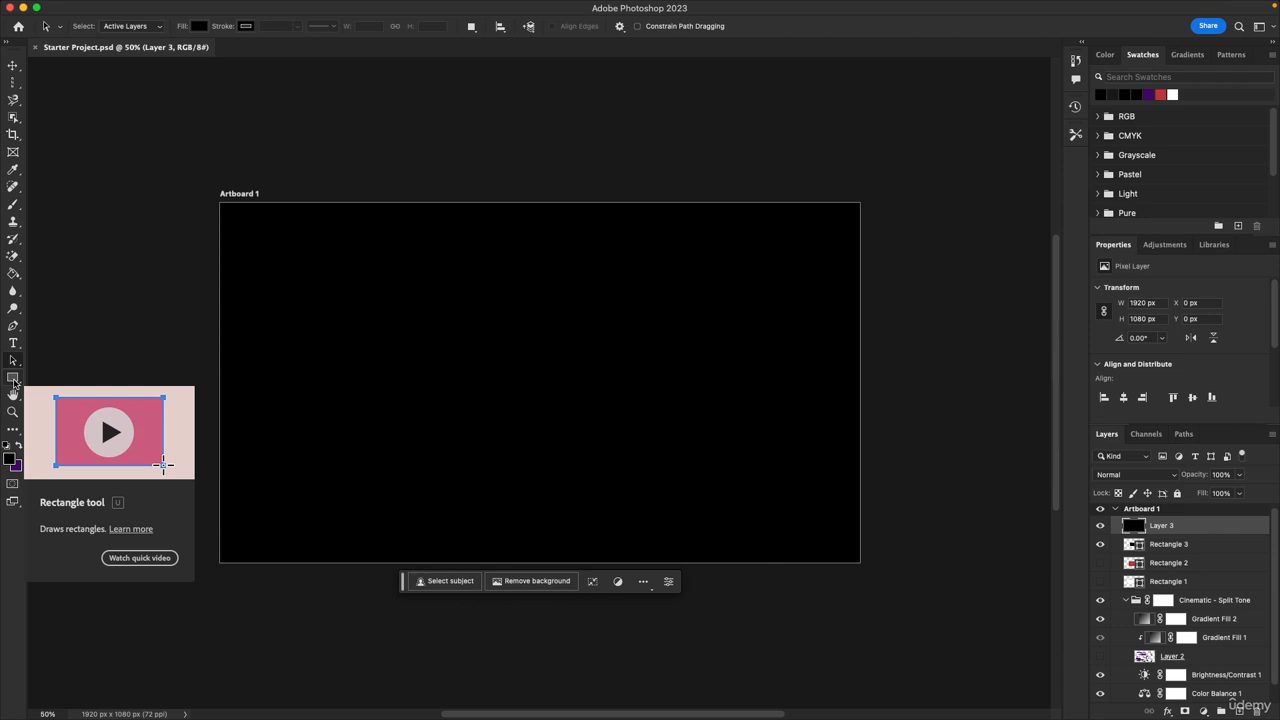
Draw a rectangle about 893 x 443 px on the artboard with the Rectangle Tool
{"action": "left_click", "coordinate": [13, 378]}
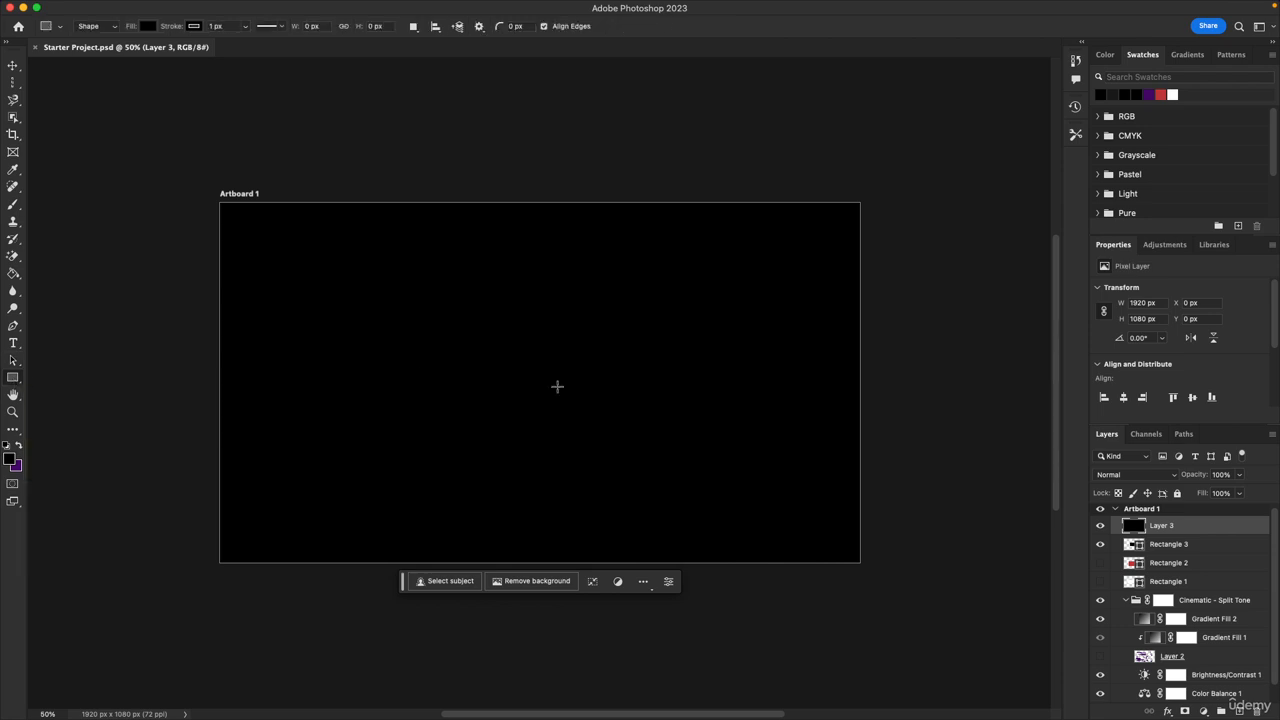
{"action": "left_click_drag", "start_coordinate": [320, 280], "coordinate": [617, 427]}
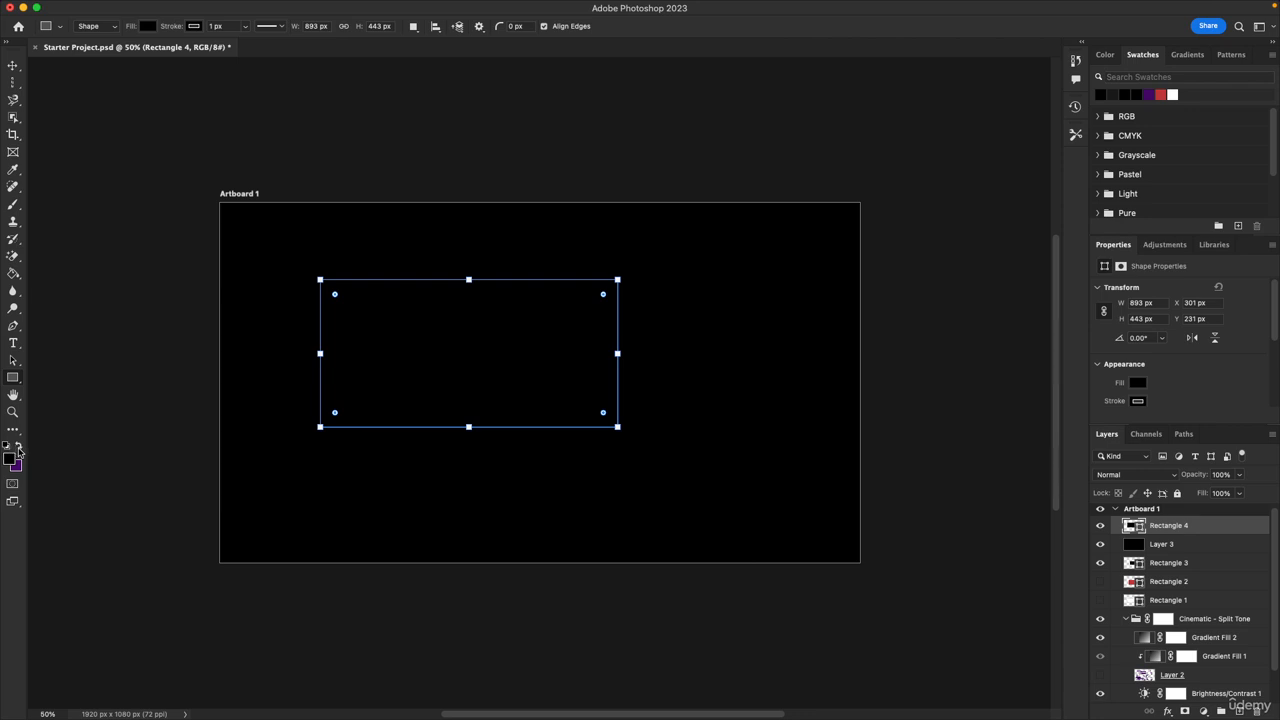
Draw a second rectangle about 1213 x 438 px near the bottom and fill it with the purple swatch
{"action": "left_click", "coordinate": [18, 447]}
{"action": "left_click_drag", "start_coordinate": [254, 447], "coordinate": [659, 592]}
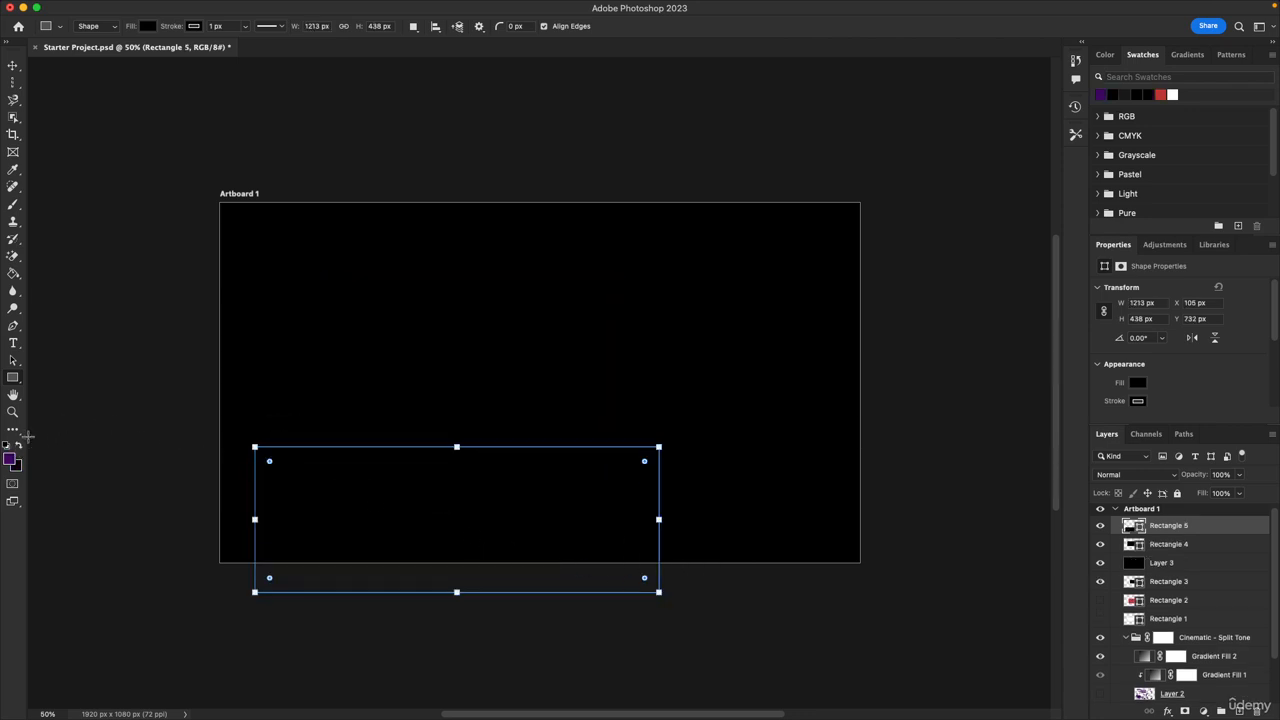
{"action": "left_click", "coordinate": [148, 27]}
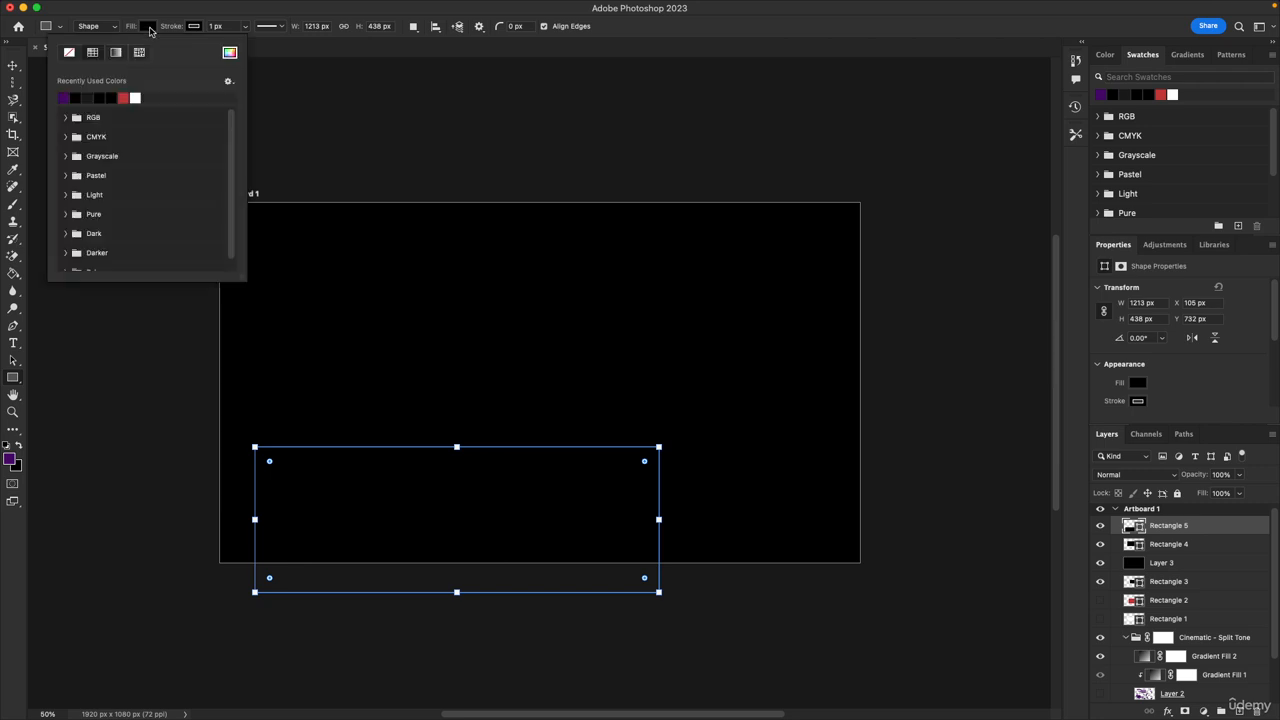
{"action": "left_click", "coordinate": [63, 97]}
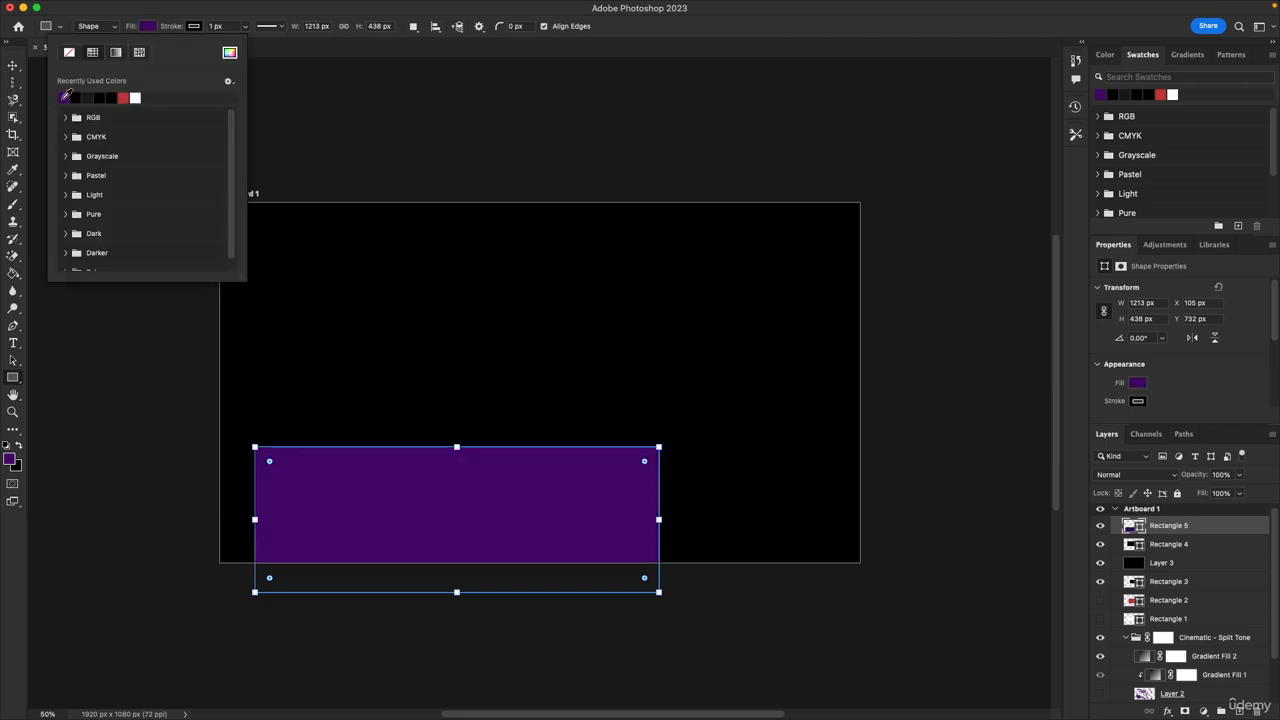
{"action": "left_click", "coordinate": [147, 28]}
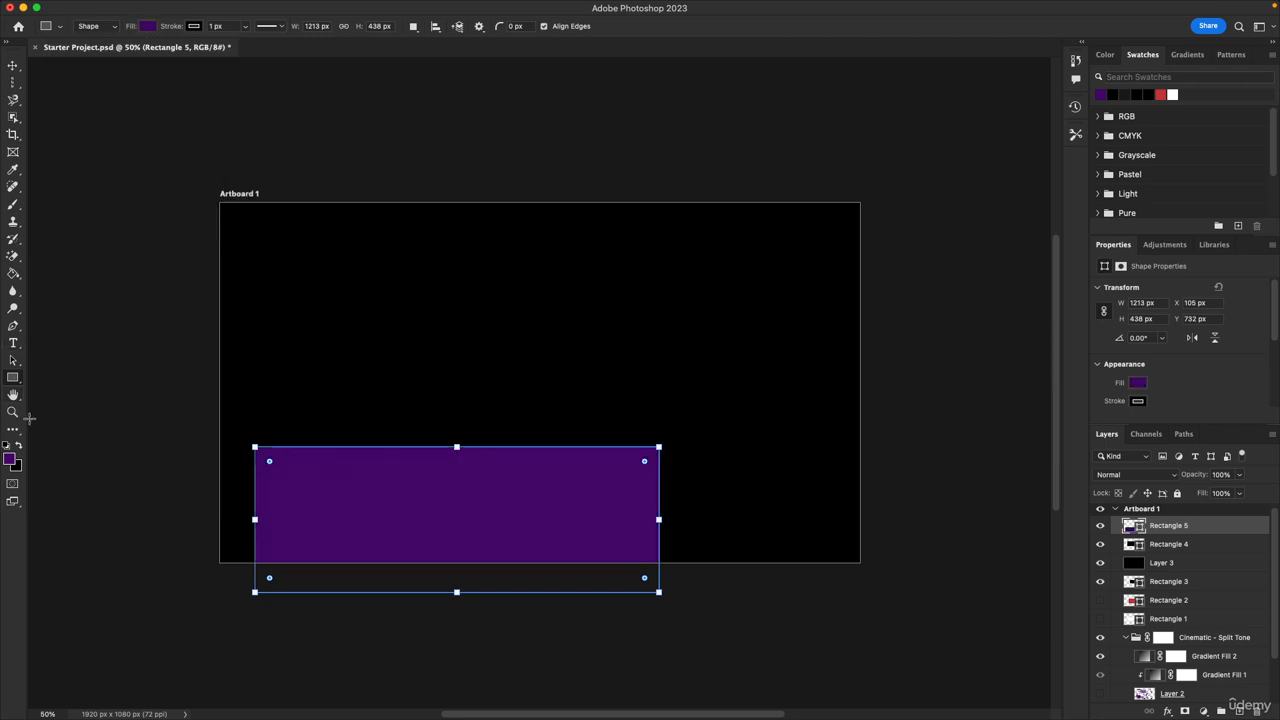
Move the purple rectangle up to the middle of the artboard with the Path Selection Tool
{"action": "left_click", "coordinate": [15, 362]}
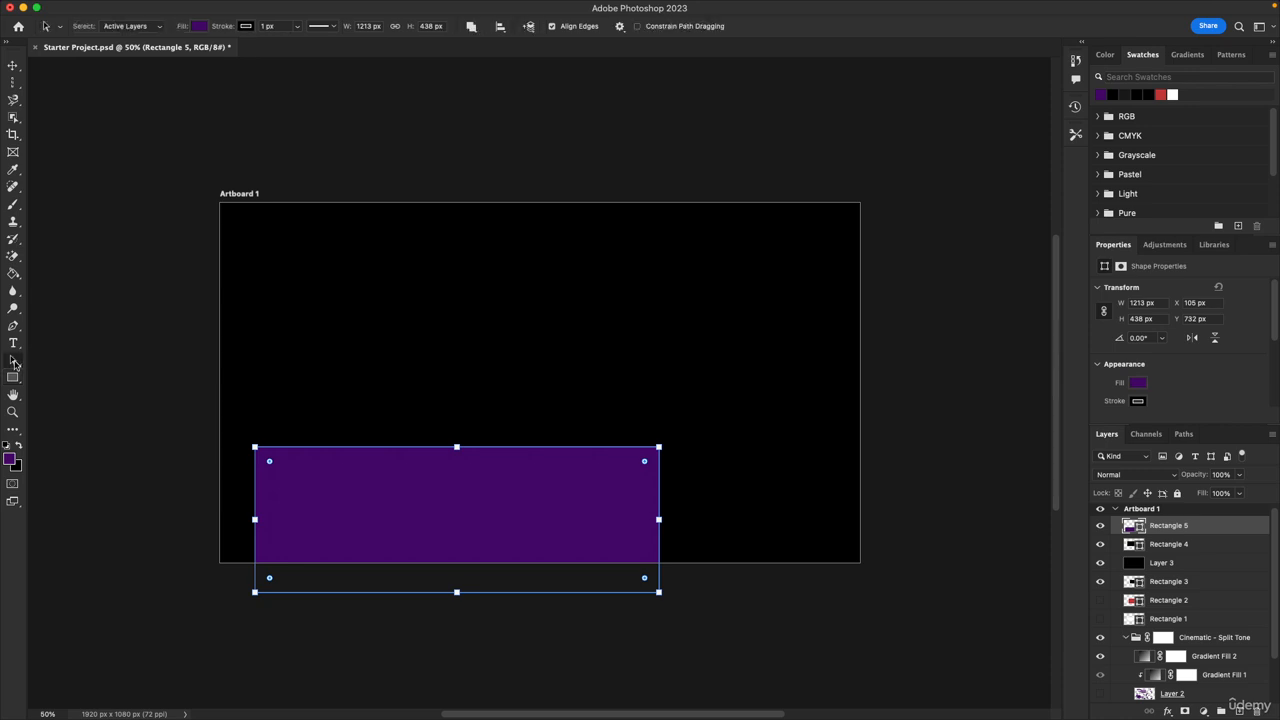
{"action": "left_click_drag", "start_coordinate": [440, 522], "coordinate": [500, 391]}
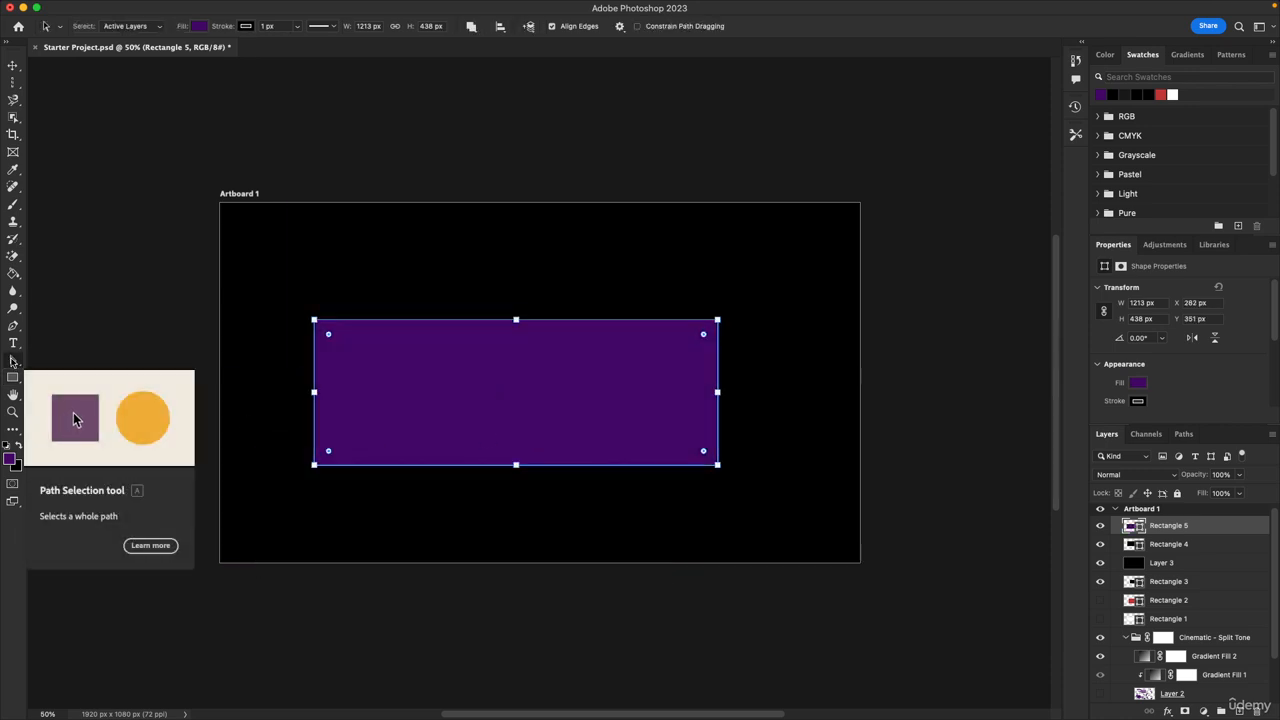
Browse the shape tool group and the Custom Shape Tool's shape presets
{"action": "left_click", "coordinate": [14, 379]}
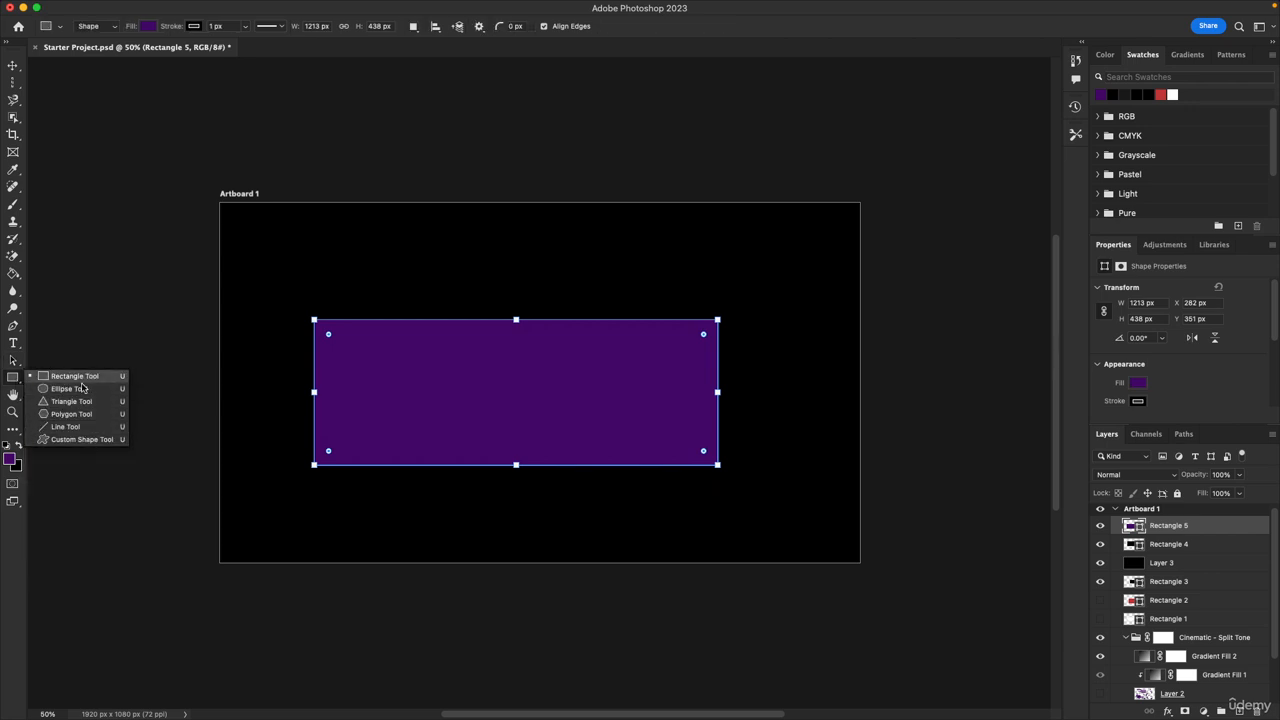
{"action": "left_click", "coordinate": [77, 440]}
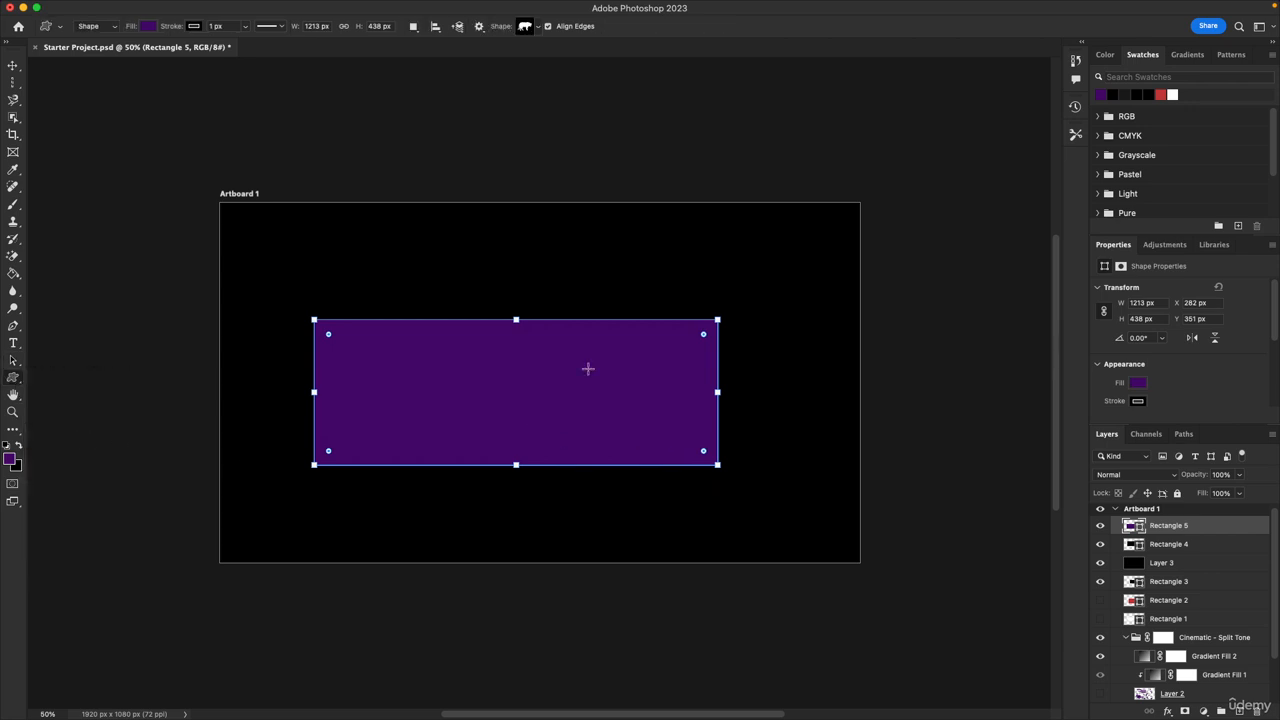
{"action": "left_click", "coordinate": [537, 28]}
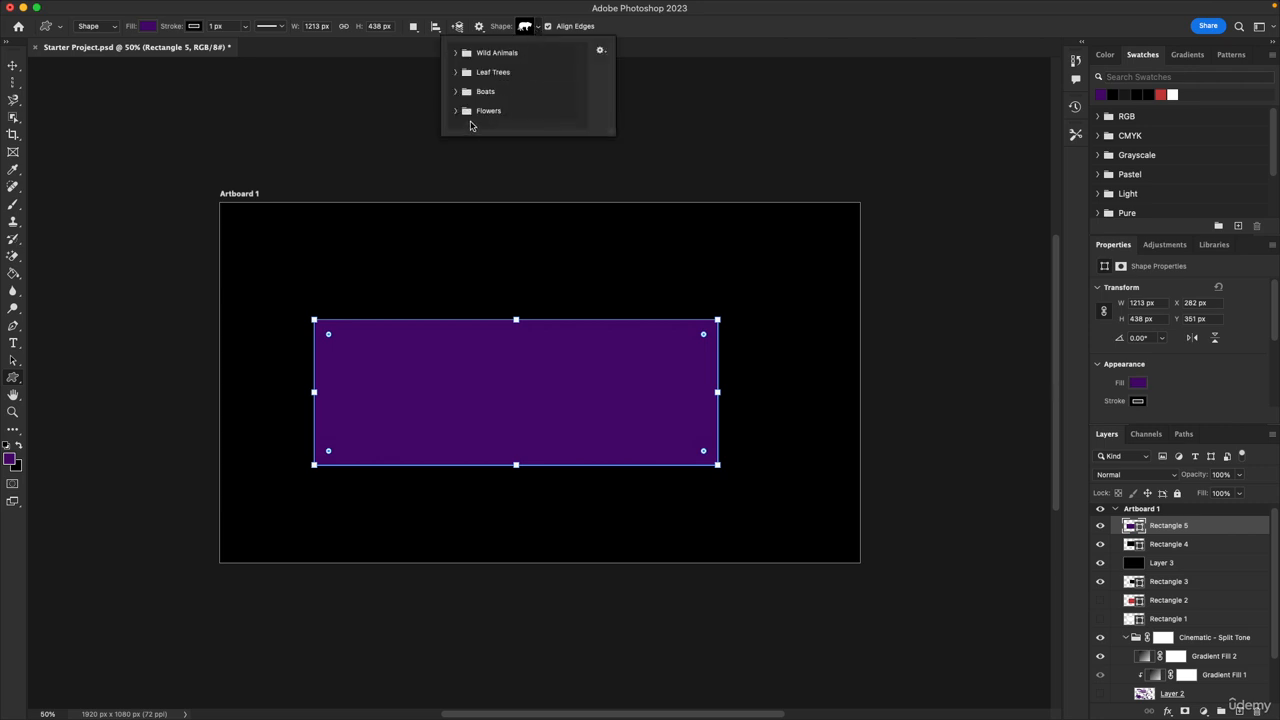
{"action": "left_click", "coordinate": [536, 32]}
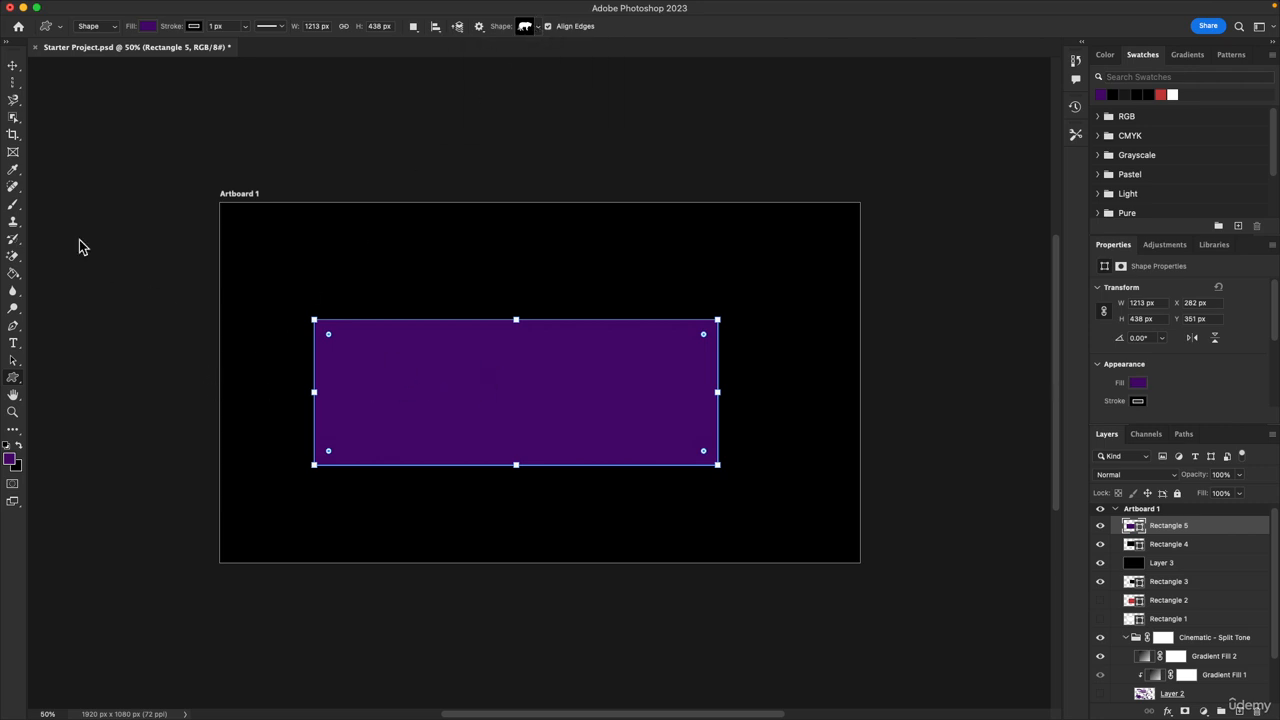
Resize the purple rectangle to about 515 x 280 px near the artboard's centre with the Path Selection Tool
{"action": "left_click", "coordinate": [12, 361]}
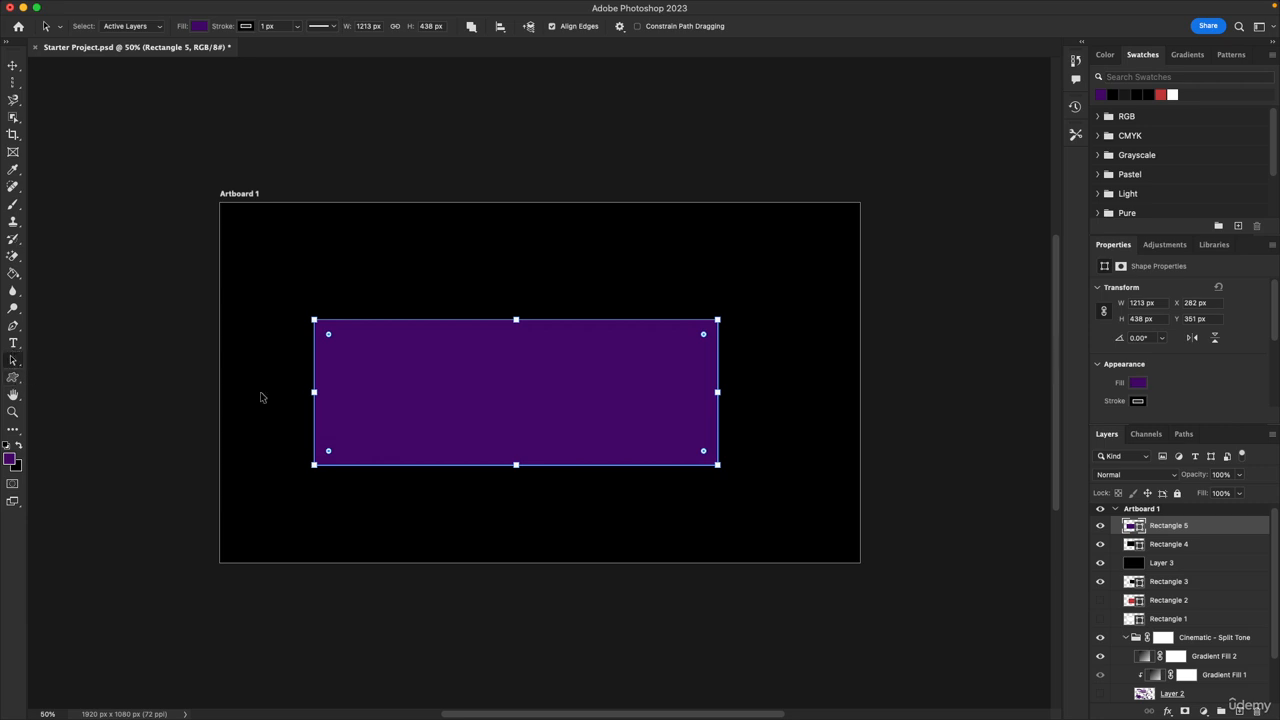
{"action": "left_click_drag", "start_coordinate": [447, 400], "coordinate": [490, 402]}
{"action": "left_click_drag", "start_coordinate": [762, 473], "coordinate": [529, 421]}
{"action": "left_click_drag", "start_coordinate": [461, 378], "coordinate": [573, 390]}
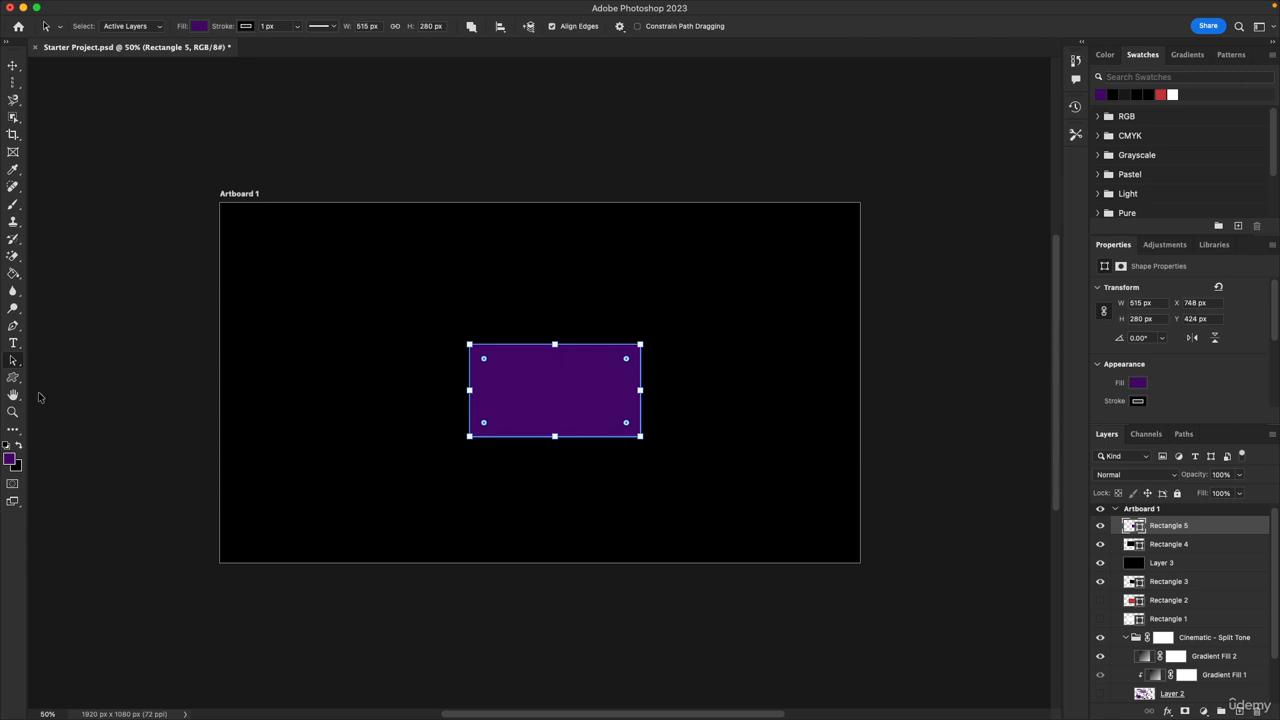
Pan and zoom around the artboard with the Hand and Zoom tools
{"action": "left_click", "coordinate": [13, 395]}
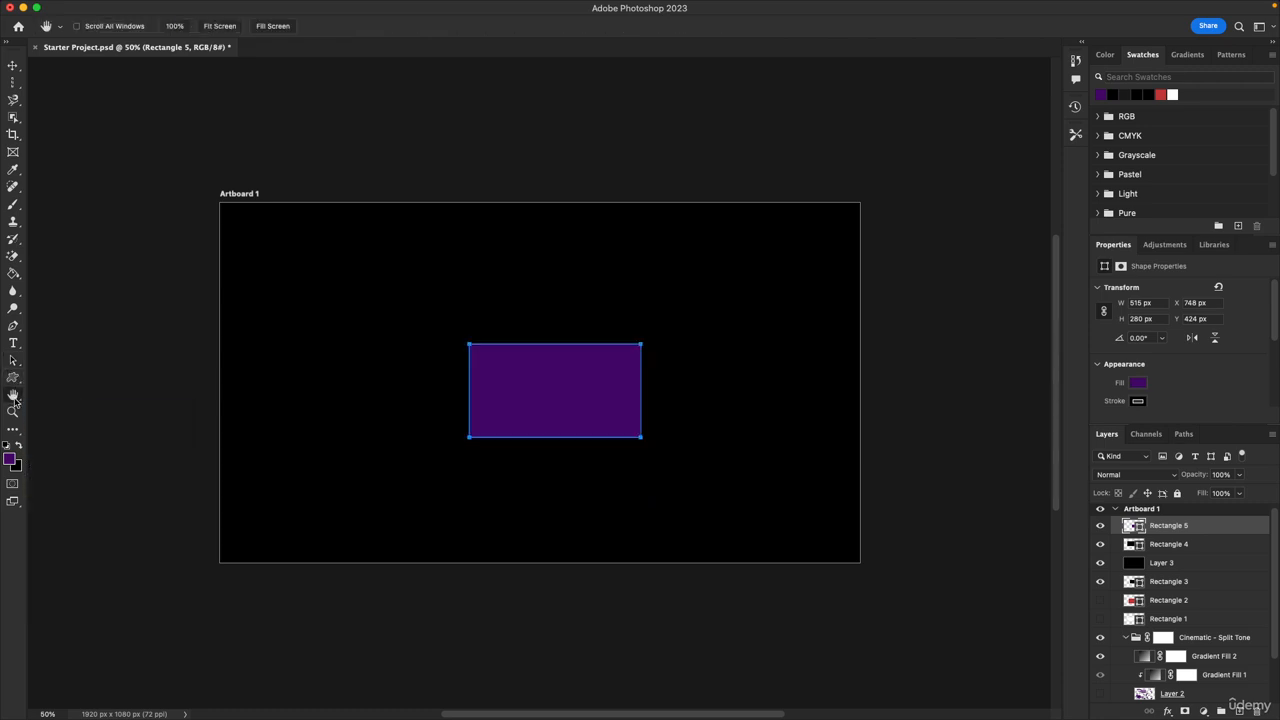
{"action": "left_click_drag", "start_coordinate": [502, 470], "coordinate": [593, 470]}
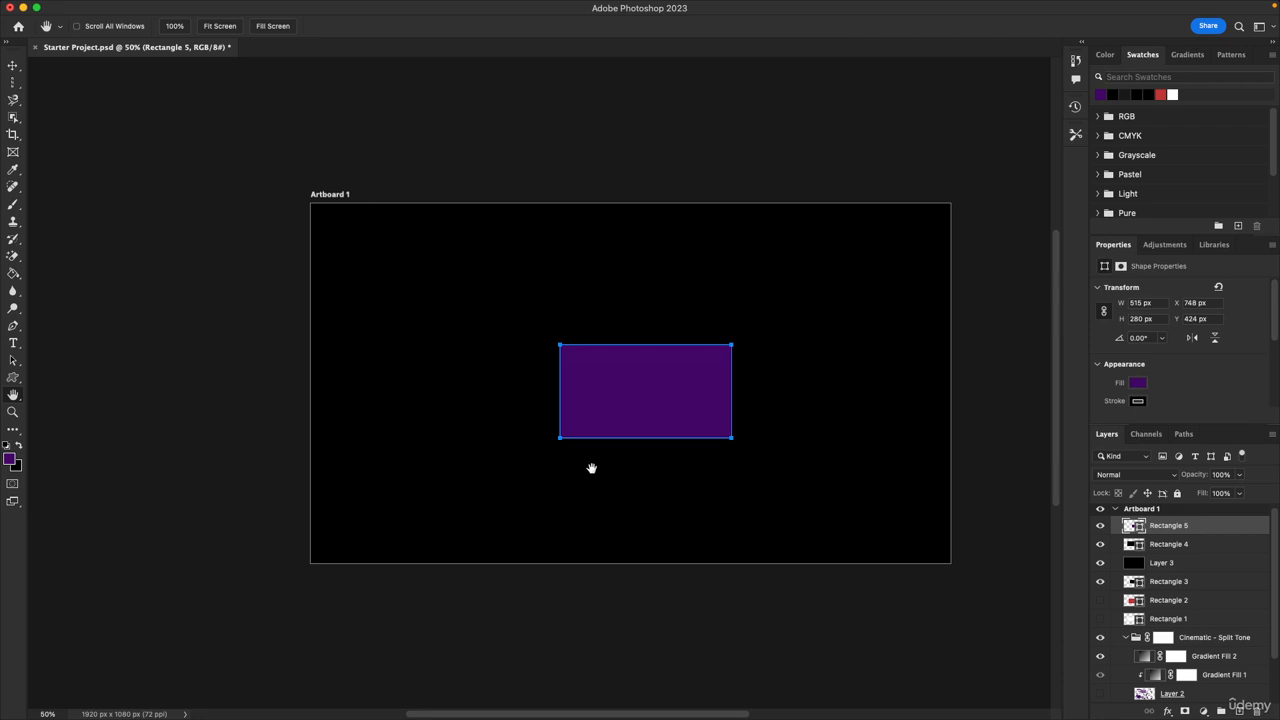
{"action": "left_click_drag", "start_coordinate": [591, 469], "coordinate": [405, 421]}
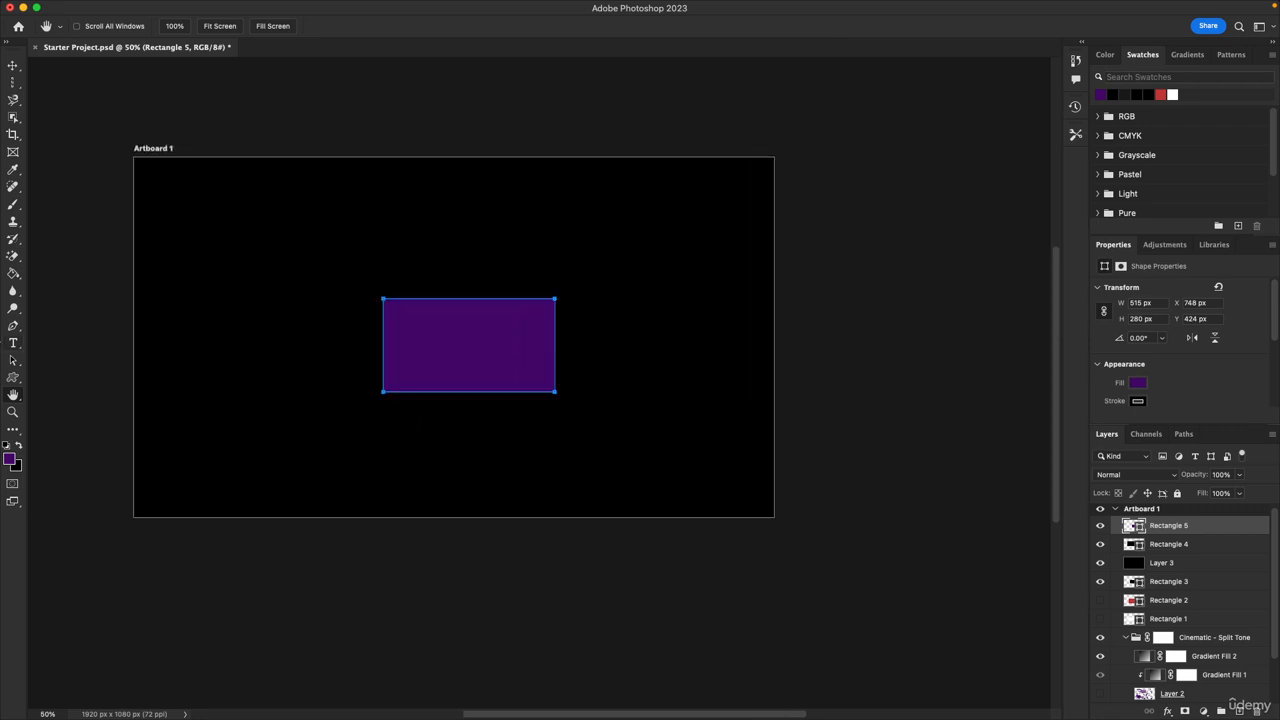
{"action": "left_click", "coordinate": [13, 412]}
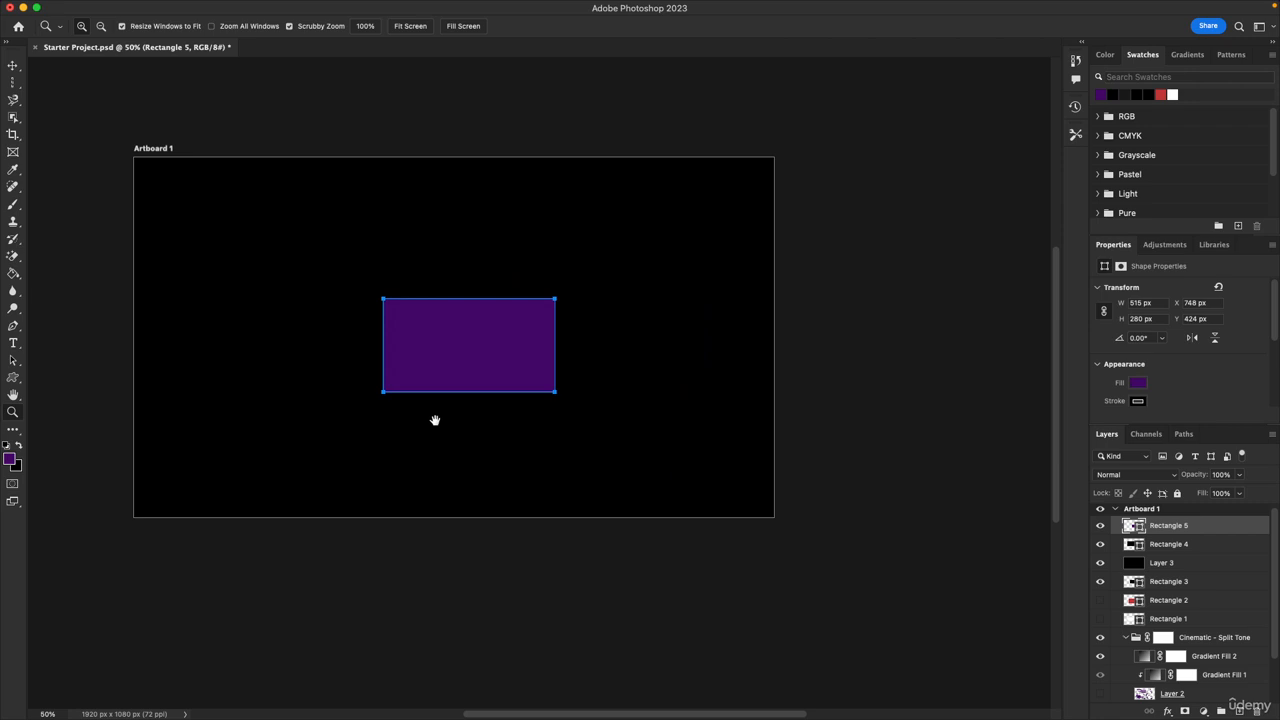
{"action": "left_click_drag", "start_coordinate": [435, 421], "coordinate": [523, 474]}
{"action": "left_click", "coordinate": [614, 428]}
{"action": "left_click", "coordinate": [596, 476]}
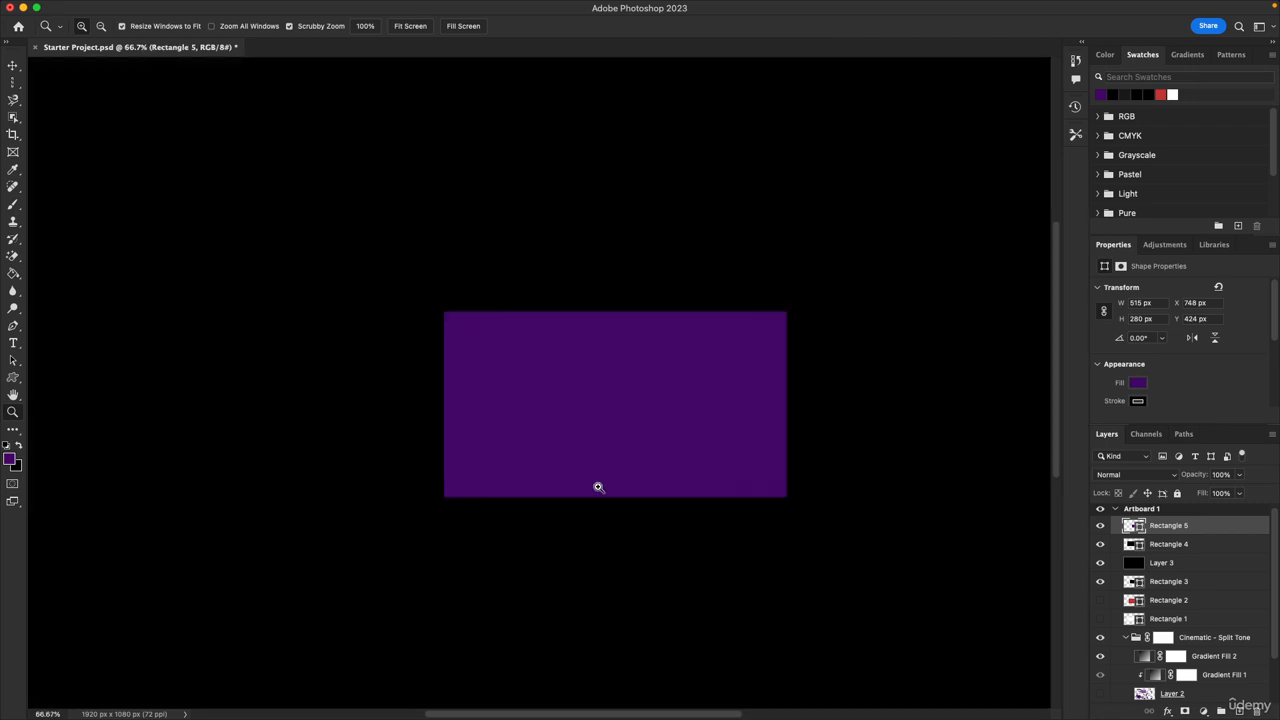
{"action": "left_click", "coordinate": [605, 450]}
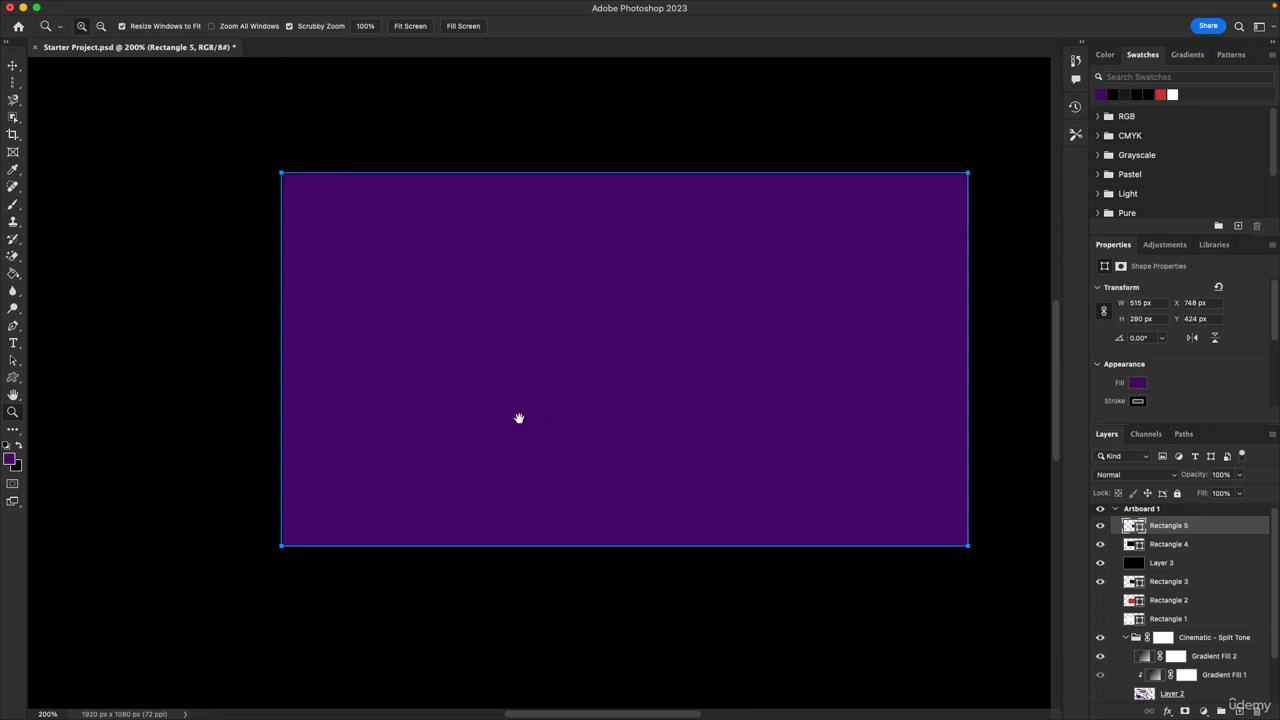
{"action": "left_click_drag", "start_coordinate": [426, 403], "coordinate": [777, 446]}
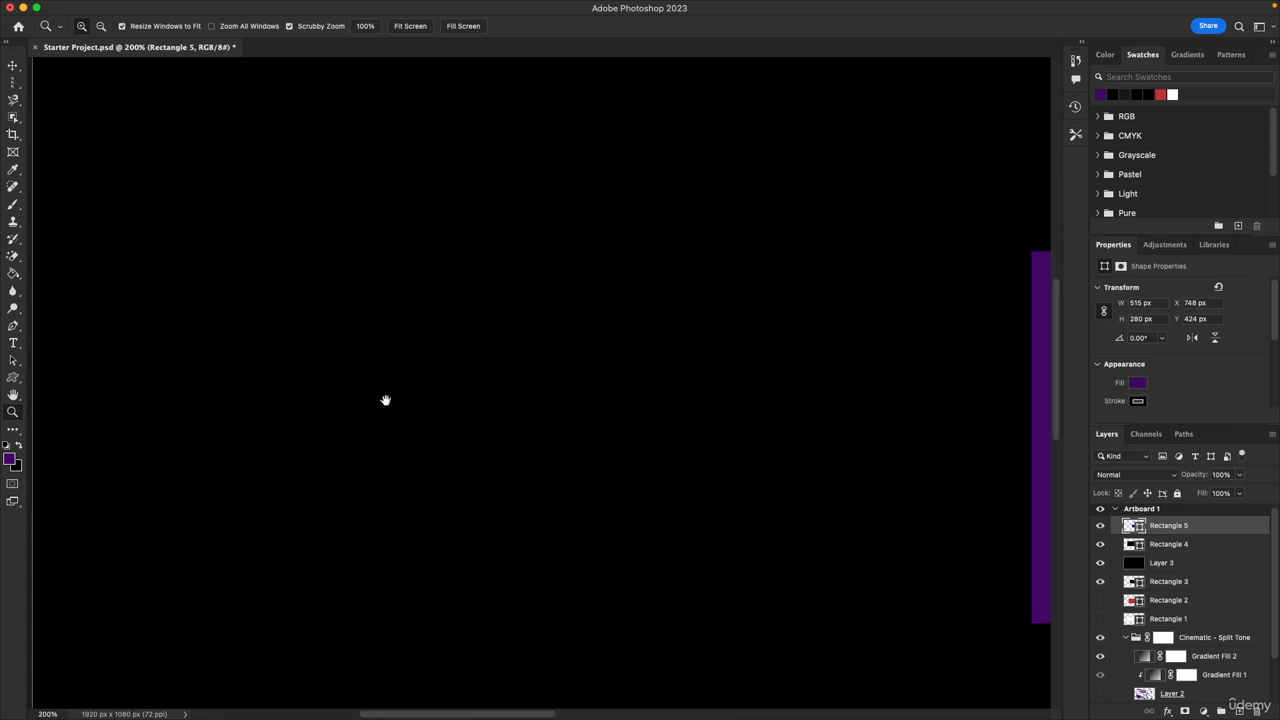
{"action": "left_click_drag", "start_coordinate": [386, 397], "coordinate": [551, 597]}
{"action": "left_click_drag", "start_coordinate": [480, 320], "coordinate": [380, 540]}
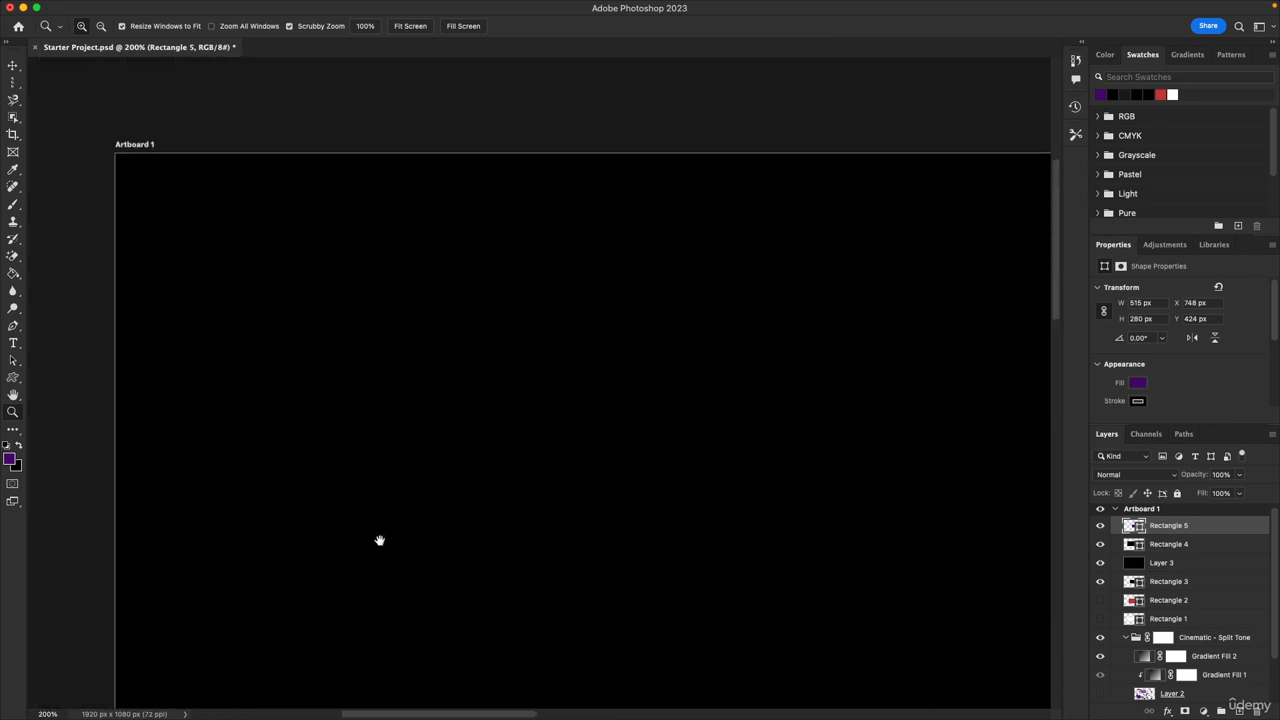
{"action": "left_click_drag", "start_coordinate": [504, 518], "coordinate": [230, 276]}
{"action": "left_click_drag", "start_coordinate": [800, 500], "coordinate": [250, 200]}
{"action": "left_click_drag", "start_coordinate": [594, 343], "coordinate": [230, 400]}
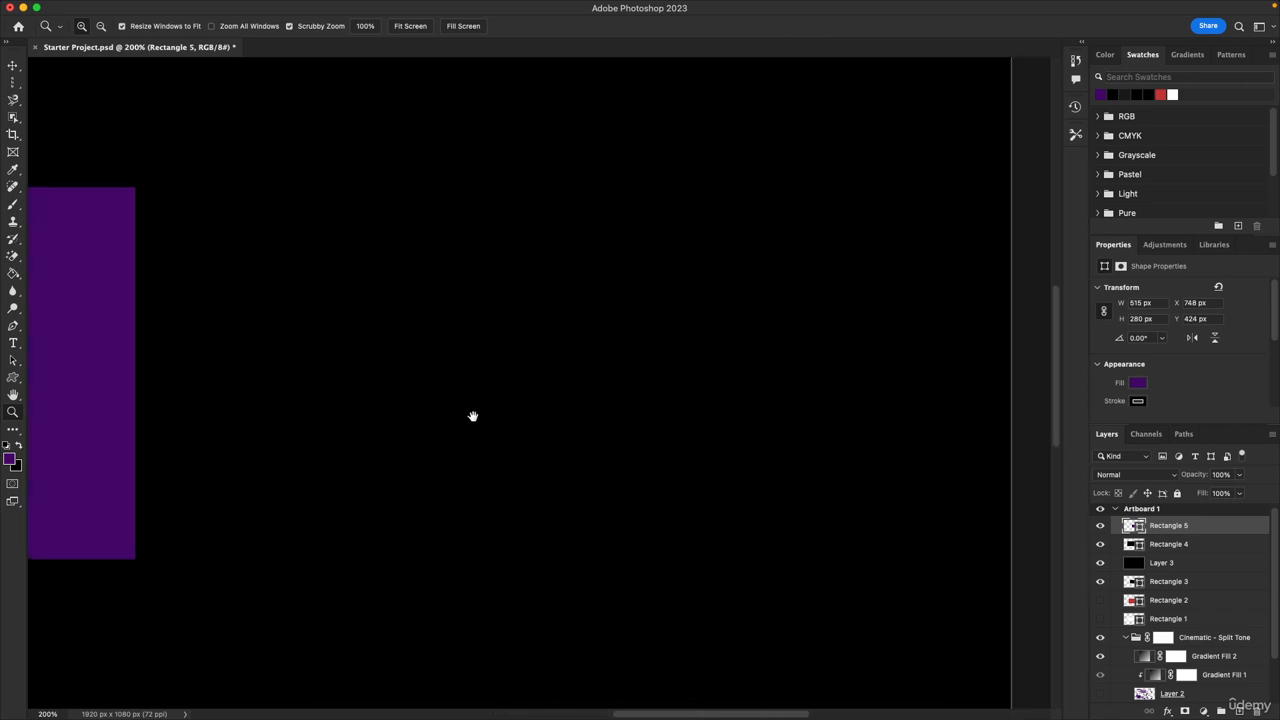
{"action": "left_click_drag", "start_coordinate": [652, 533], "coordinate": [617, 563]}
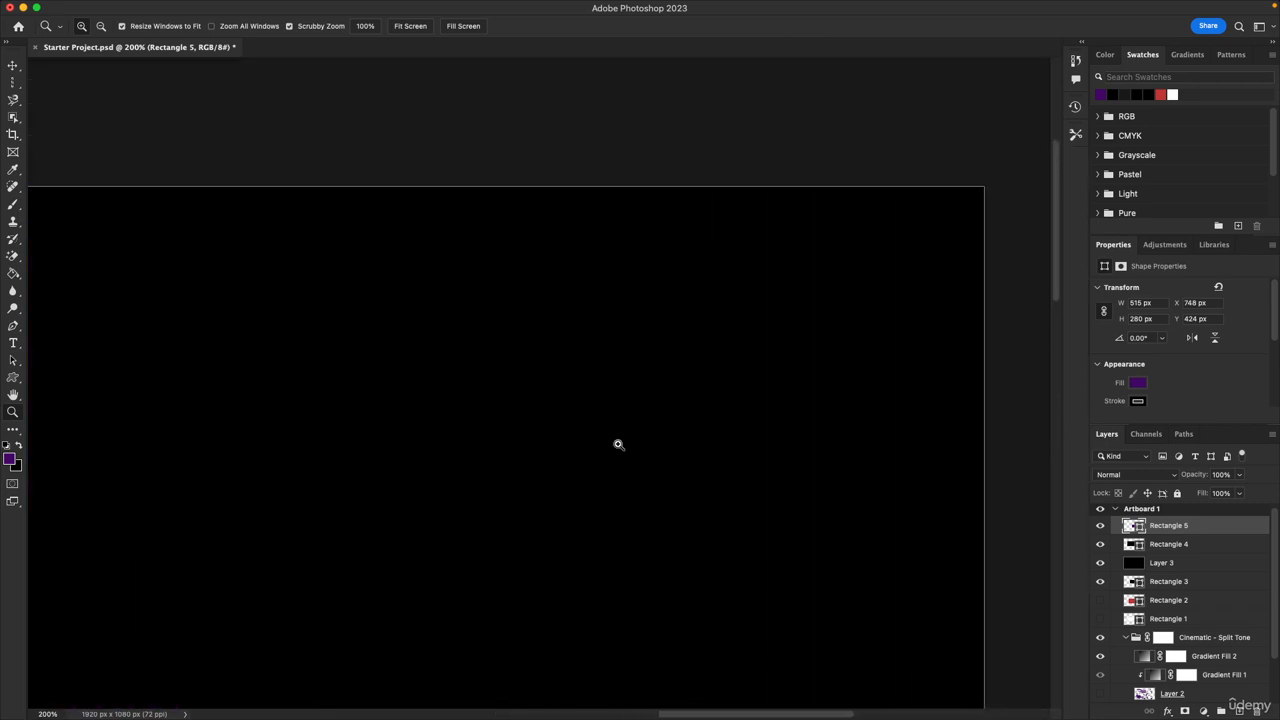
Save the document and zoom back out to see the whole artboard
{"action": "key", "text": "super+s"}
{"action": "left_click", "coordinate": [743, 517], "text": "alt"}
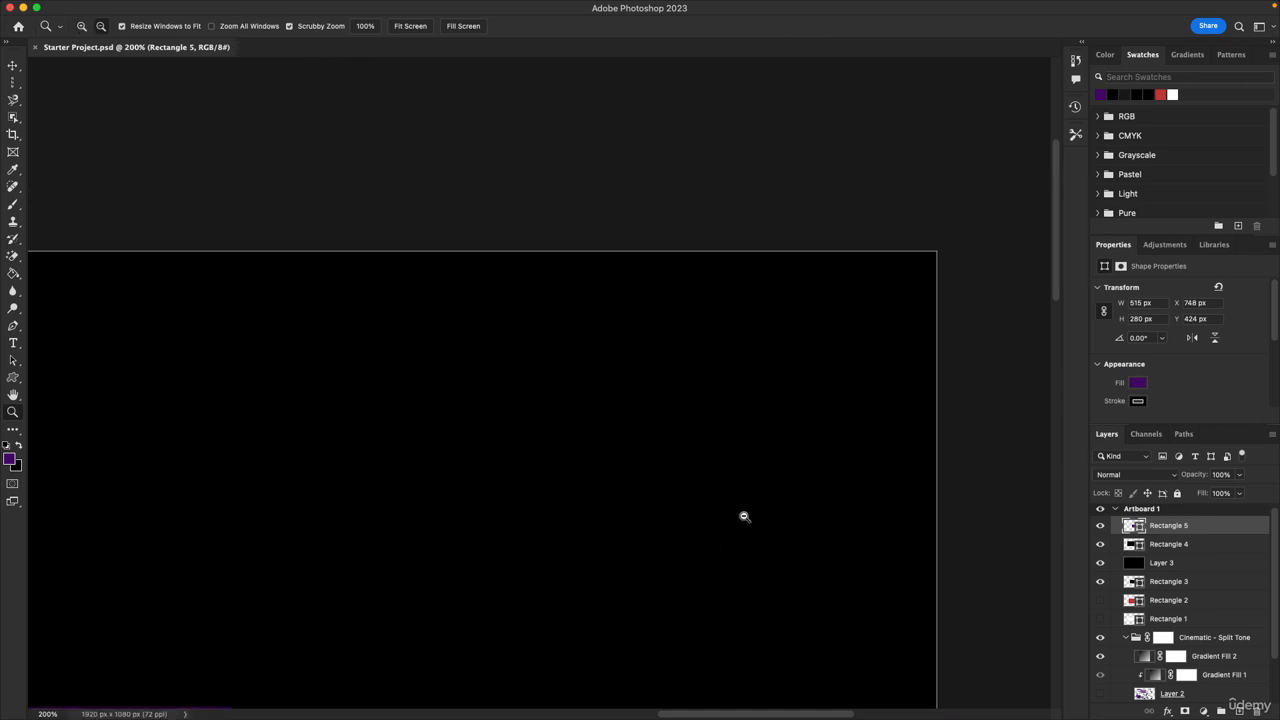
{"action": "left_click", "coordinate": [743, 517], "text": "alt"}
{"action": "left_click_drag", "start_coordinate": [682, 423], "coordinate": [723, 280]}
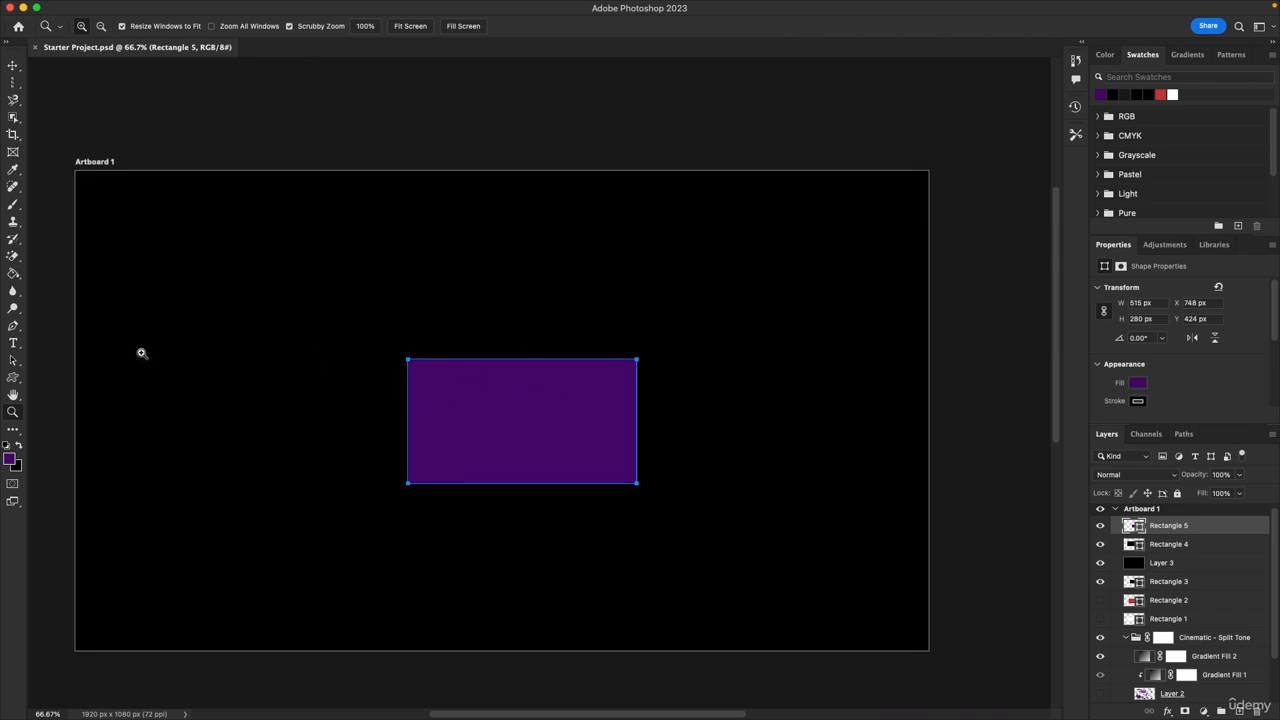
Look through the Customize Toolbar dialog, cancel it, and switch to the Move Tool
{"action": "left_click", "coordinate": [14, 430]}
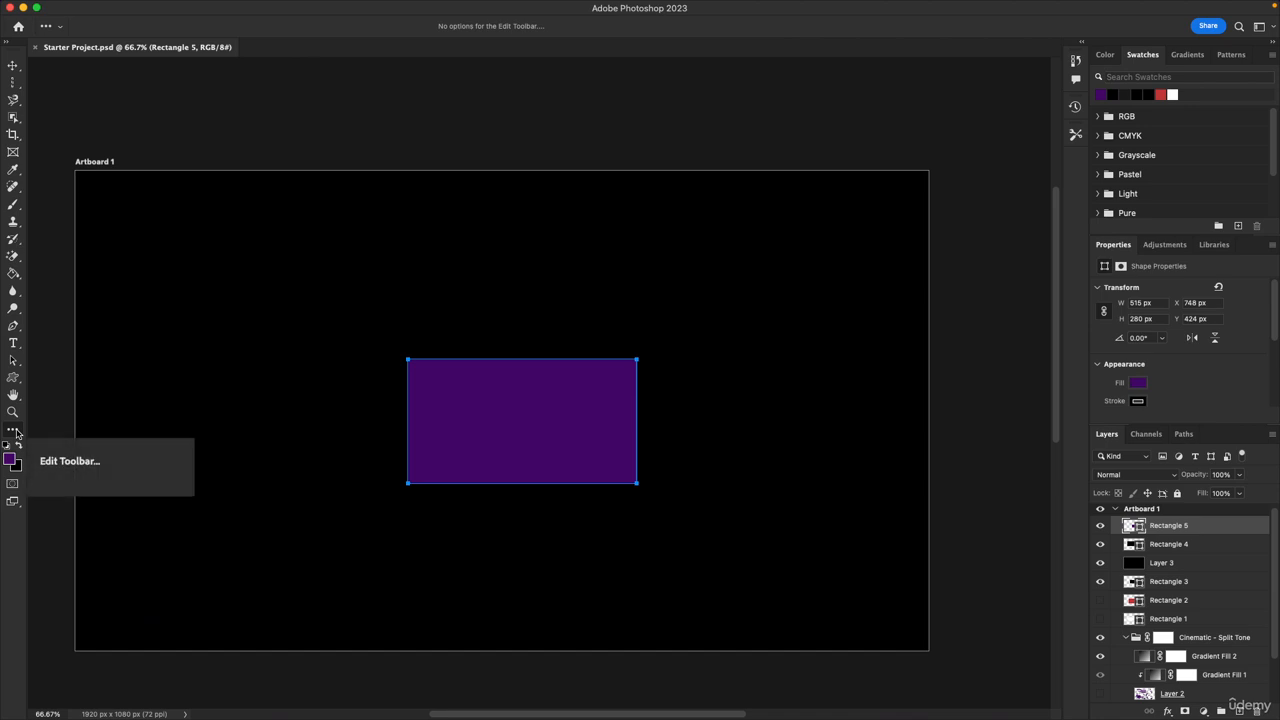
{"action": "left_click", "coordinate": [13, 432]}
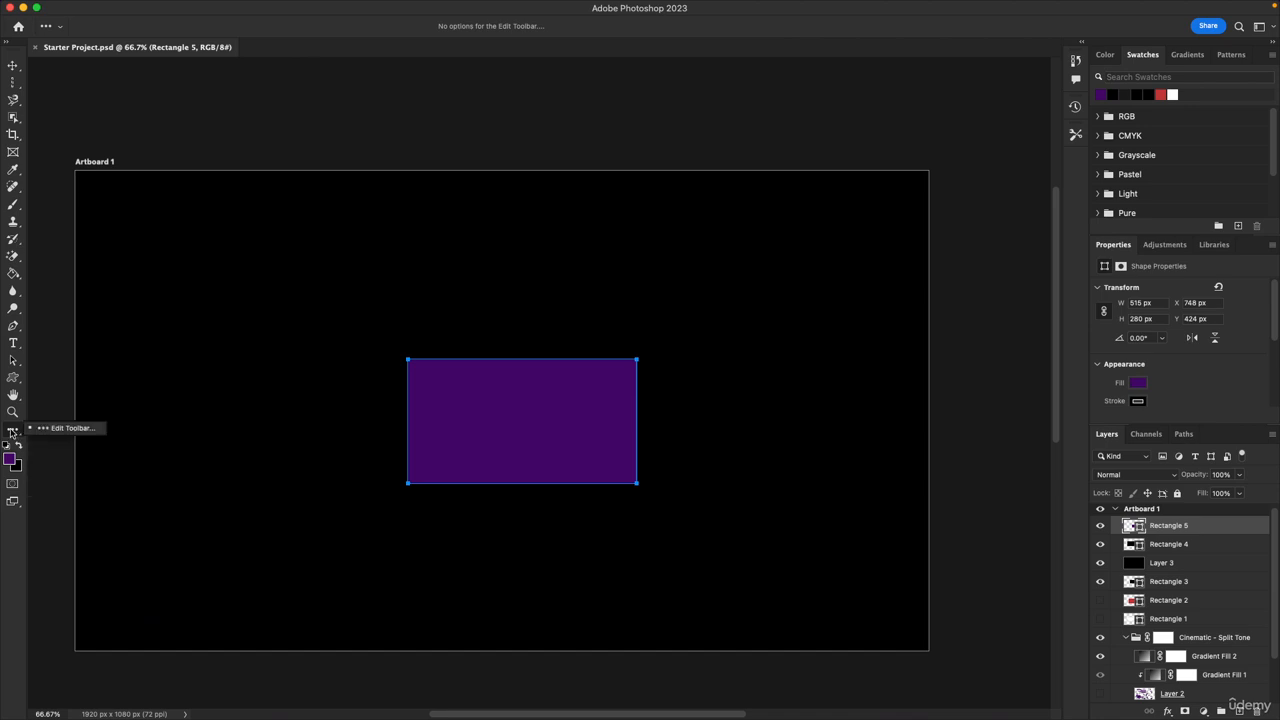
{"action": "left_click", "coordinate": [67, 430]}
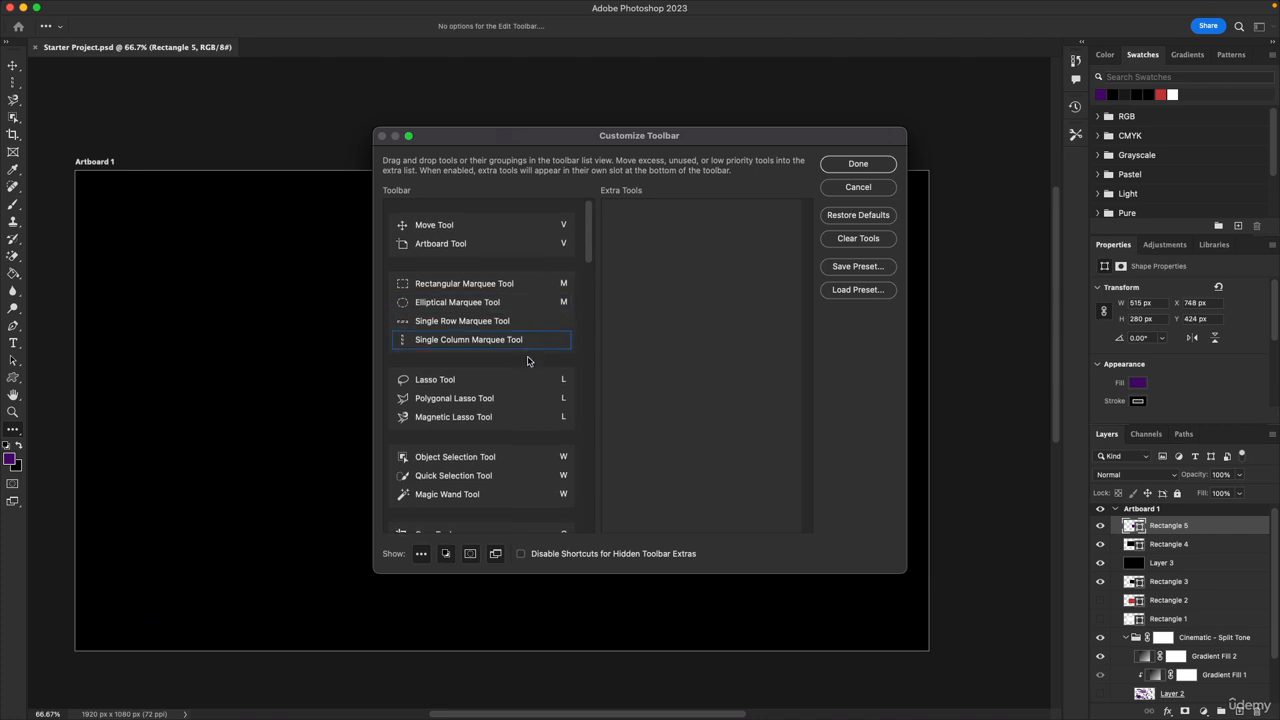
{"action": "scroll", "coordinate": [517, 390], "scroll_direction": "down", "scroll_amount": 15}
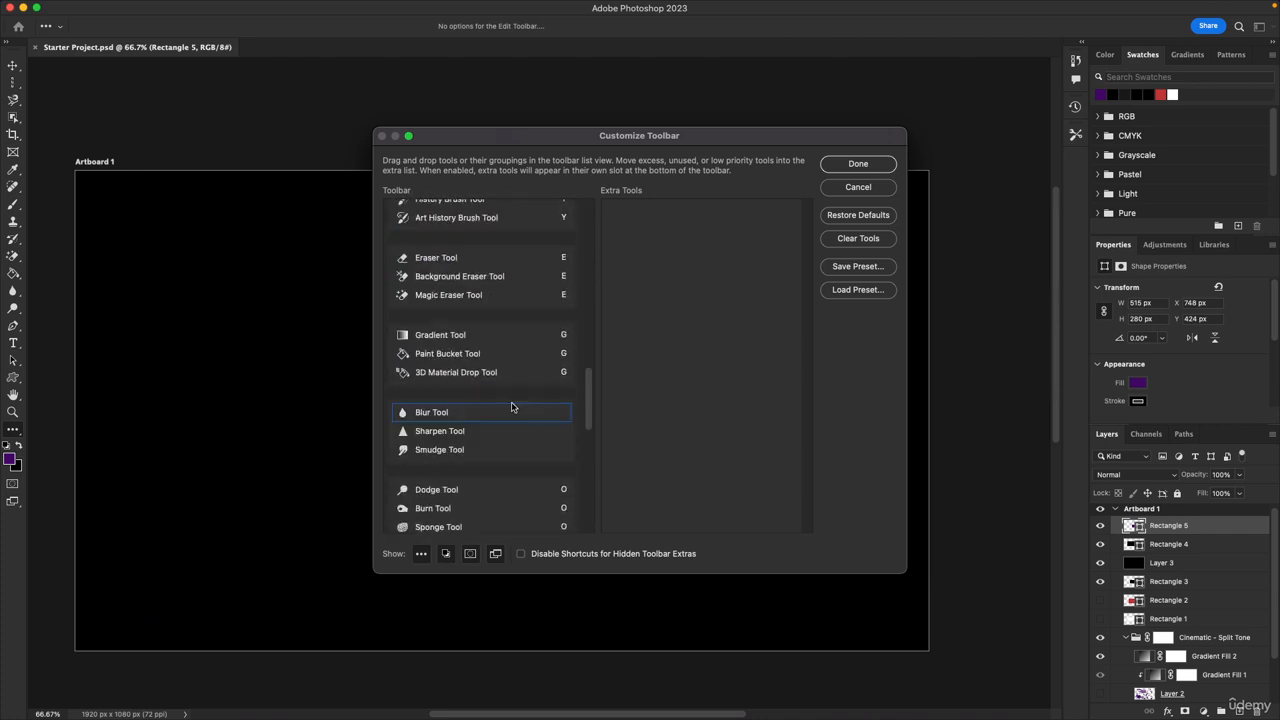
{"action": "scroll", "coordinate": [512, 408], "scroll_direction": "up", "scroll_amount": 15}
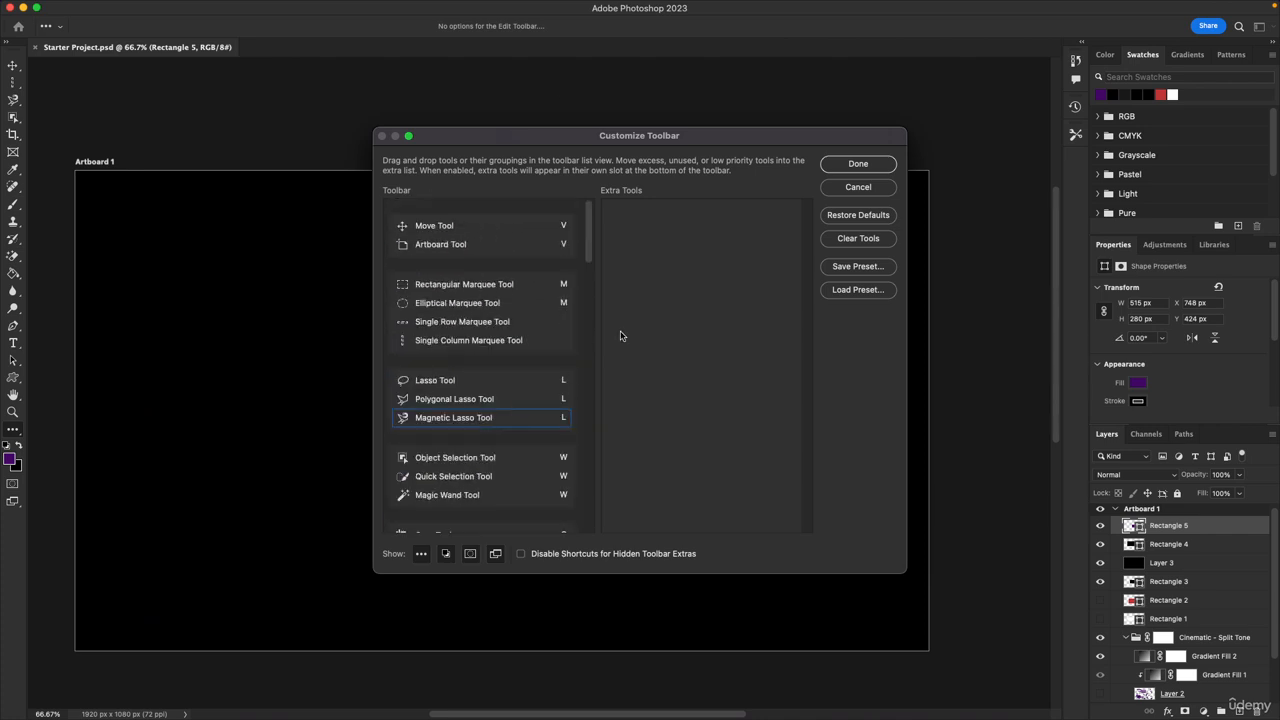
{"action": "left_click", "coordinate": [872, 189]}
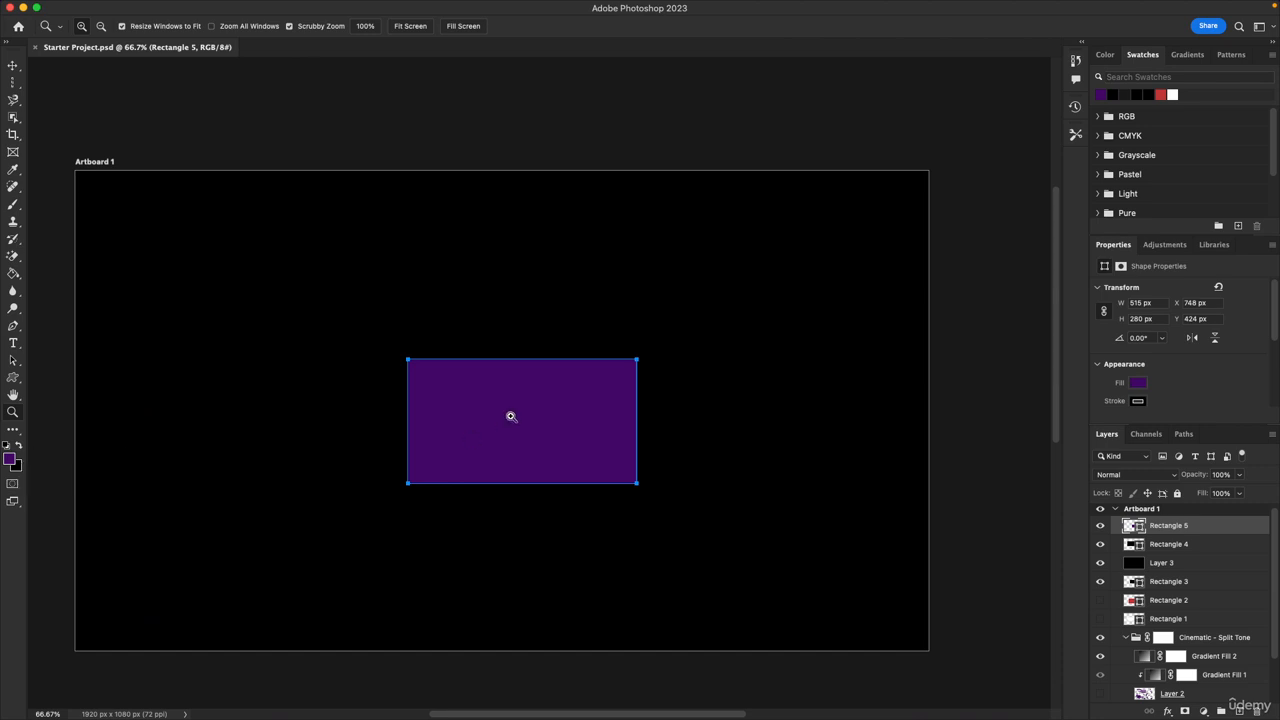
{"action": "key", "text": "v"}
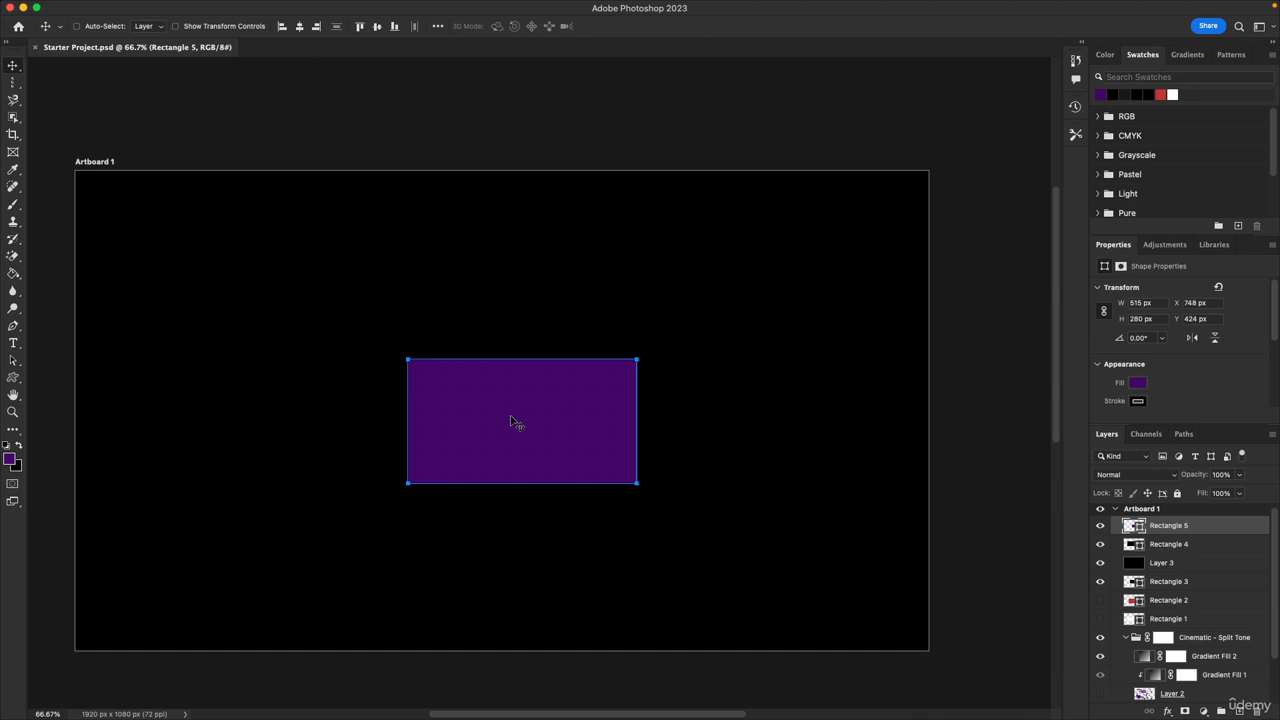